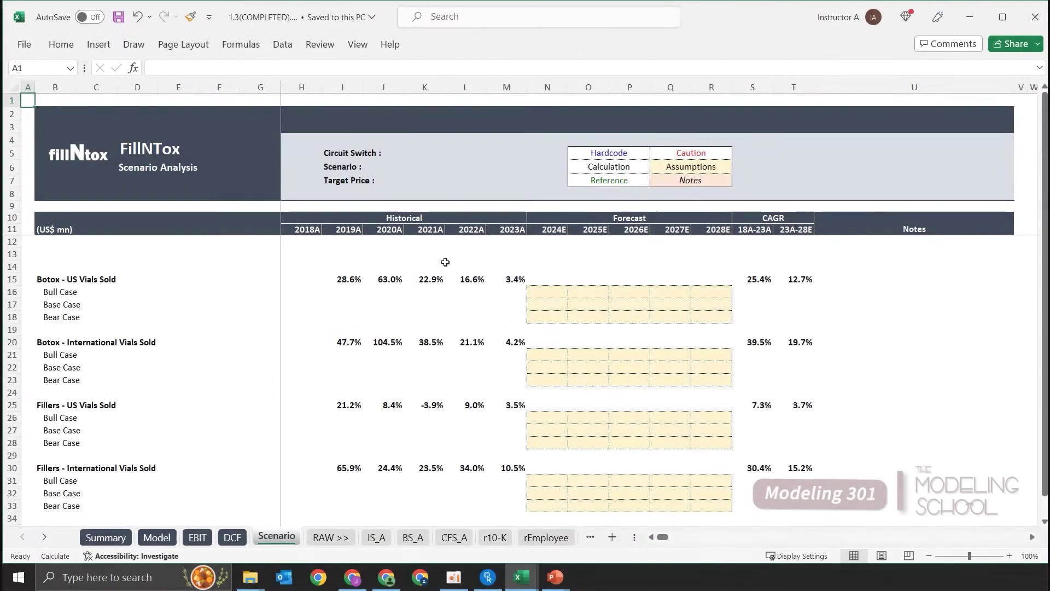
# Look over the Botox US Base Case forecast cells in row 17, then switch to the EBIT sheet
pyautogui.click(87, 305)
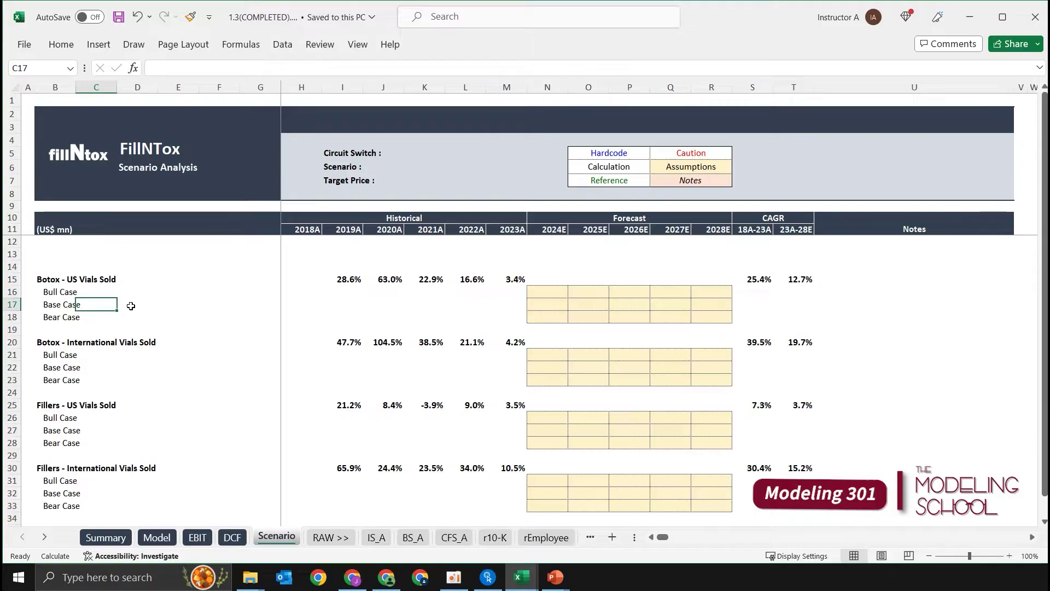
pyautogui.press('Left')
pyautogui.press('Left')
pyautogui.press('Right')
pyautogui.press('Right')
pyautogui.press('Right')
pyautogui.press('Right')
pyautogui.press('Right')
pyautogui.press('Right')
pyautogui.press('Right')
pyautogui.press('Right')
pyautogui.press('Right')
pyautogui.press('Right')
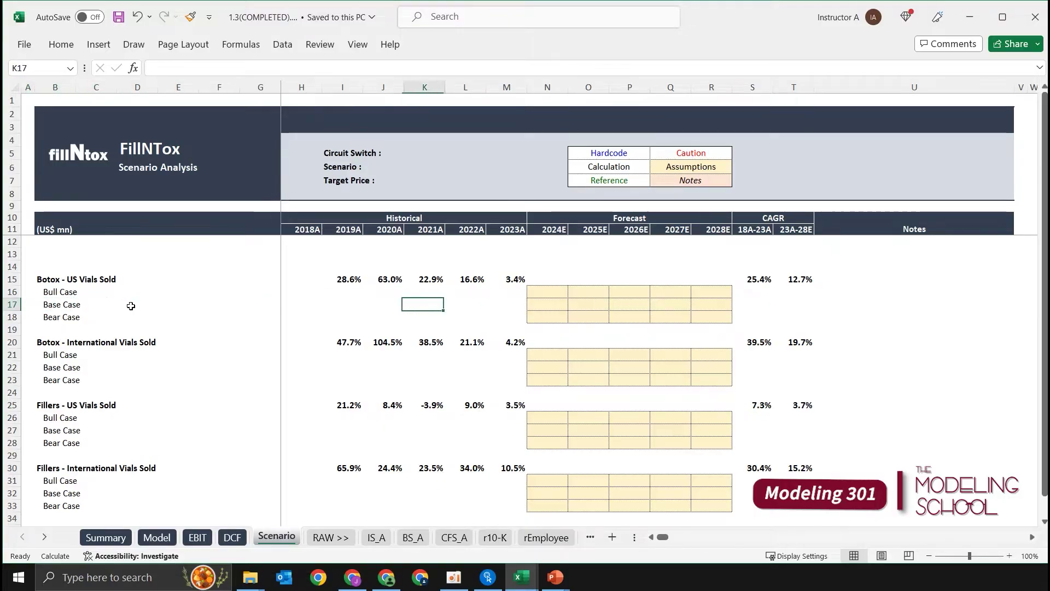
pyautogui.press('Right')
pyautogui.press('Right')
pyautogui.press('Right')
pyautogui.hotkey('shift', 'Right')
pyautogui.hotkey('shift', 'Right')
pyautogui.hotkey('shift', 'Right')
pyautogui.hotkey('shift', 'Right')
pyautogui.press('Down')
pyautogui.hotkey('shift', 'Right')
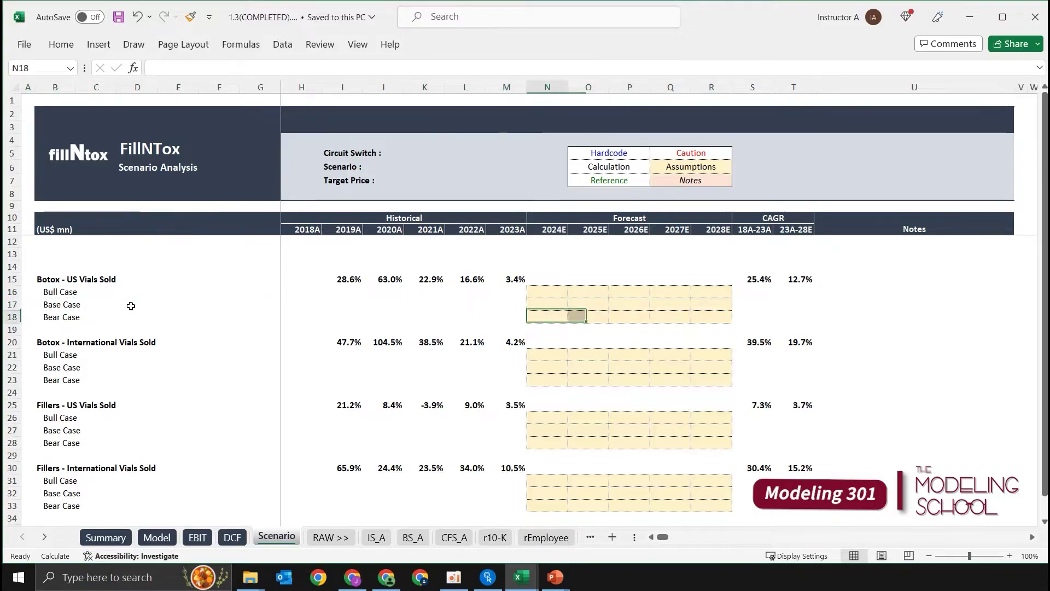
pyautogui.press('Down')
pyautogui.press('Down')
pyautogui.press('Down')
pyautogui.press('Up')
pyautogui.press('Up')
pyautogui.press('Up')
pyautogui.press('Up')
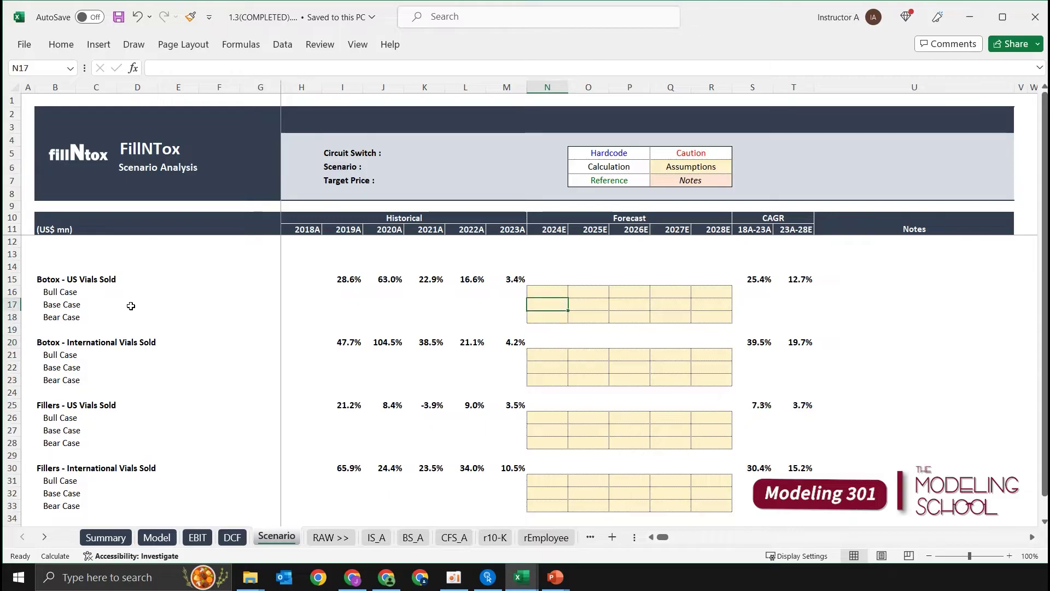
pyautogui.hotkey('ctrl', 'pageup')
pyautogui.hotkey('ctrl', 'pageup')
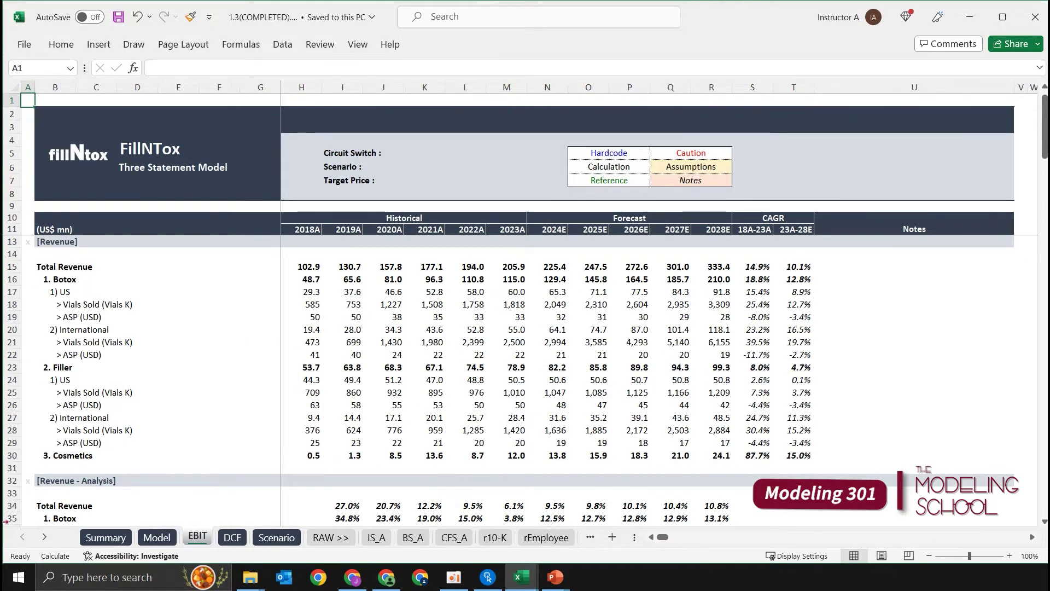
# Inspect the ASP growth formulas and trace precedents for N37, the Botox US vials-sold forecast
pyautogui.scroll(-5, 500, 316)
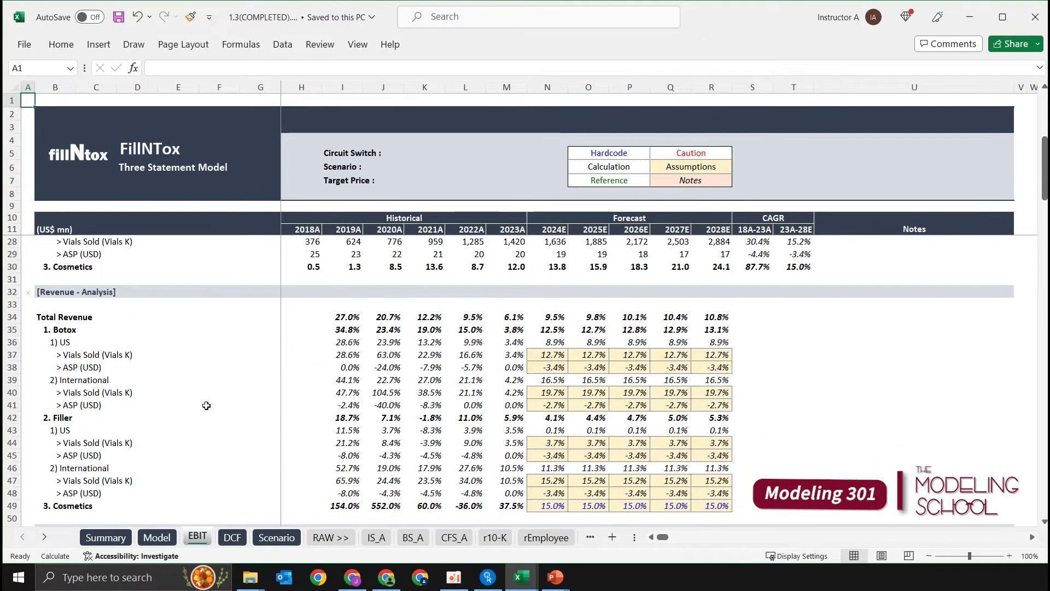
pyautogui.click(235, 367)
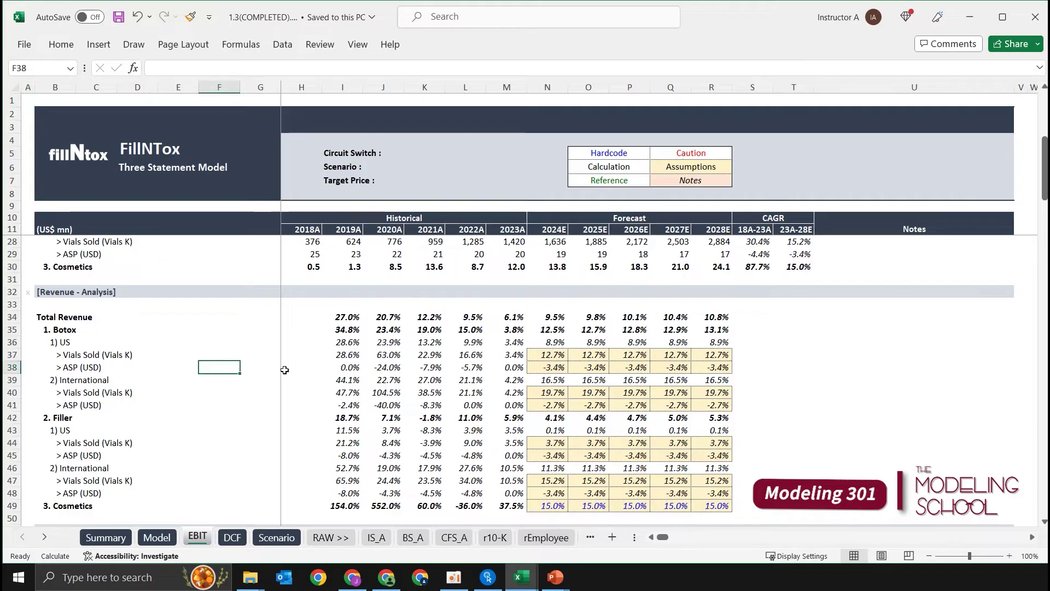
pyautogui.click(557, 367)
pyautogui.click(553, 352)
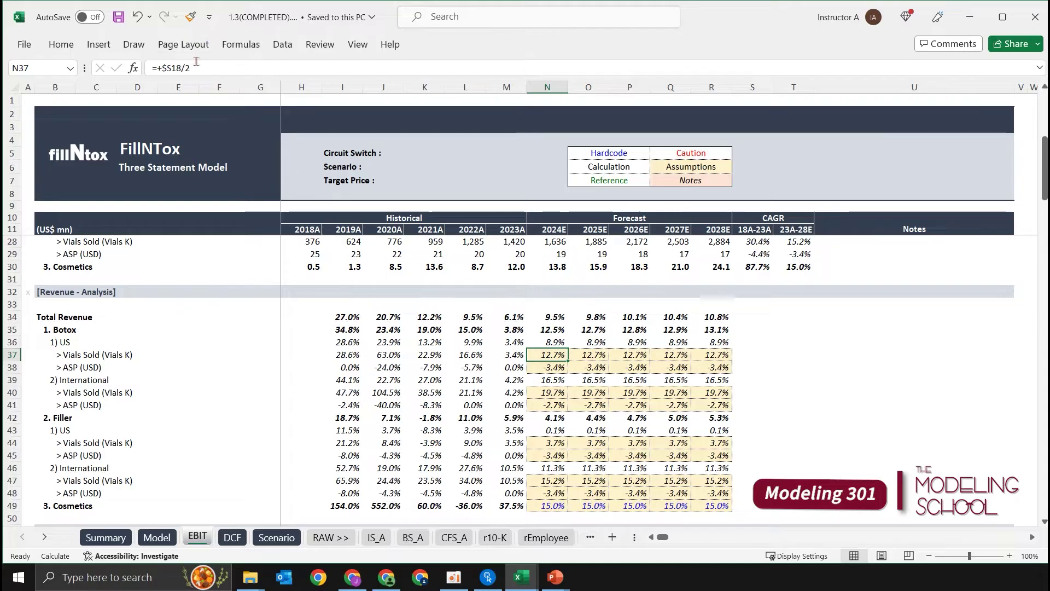
pyautogui.hotkey('alt', 'm')
pyautogui.press('p')
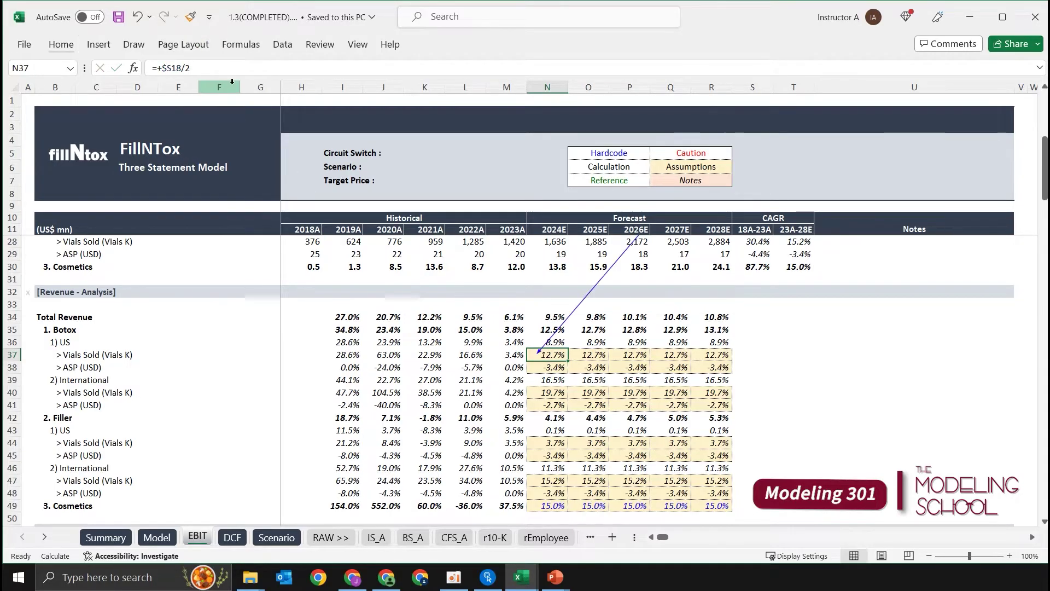
pyautogui.scroll(5, 783, 332)
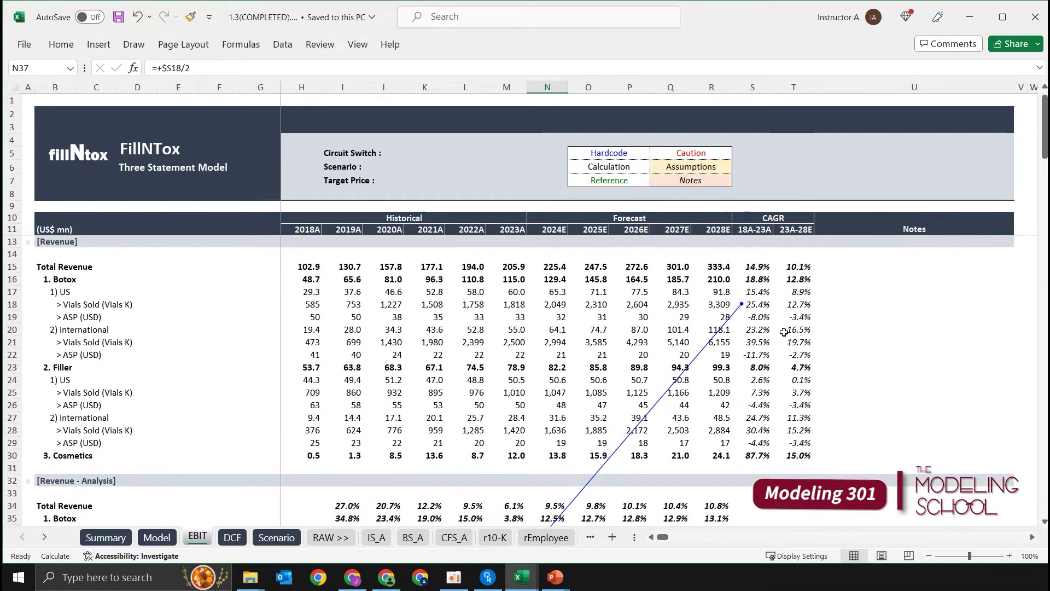
pyautogui.scroll(-1, 784, 332)
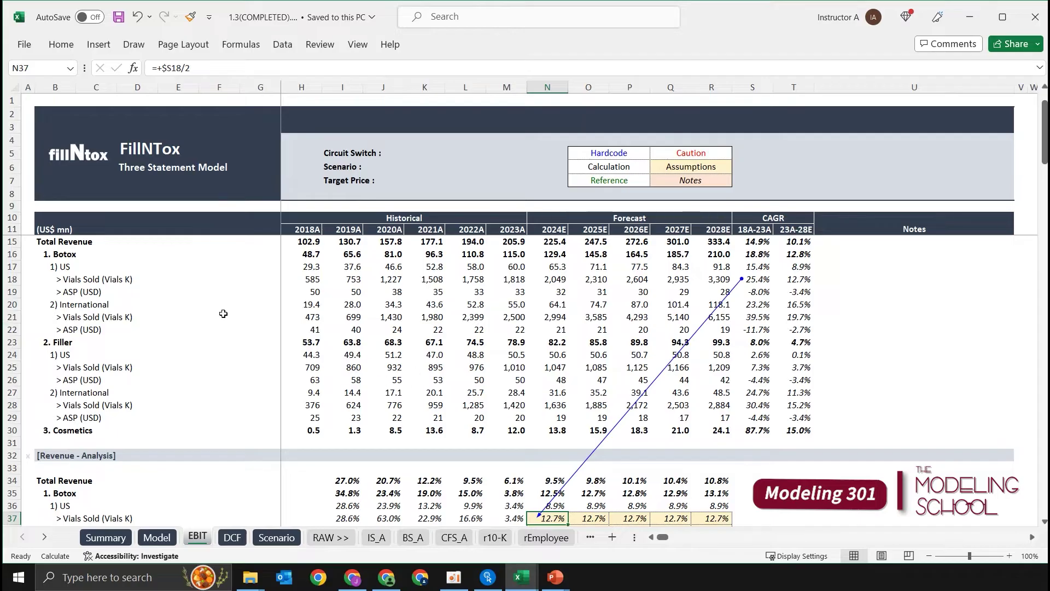
pyautogui.scroll(-3, 561, 439)
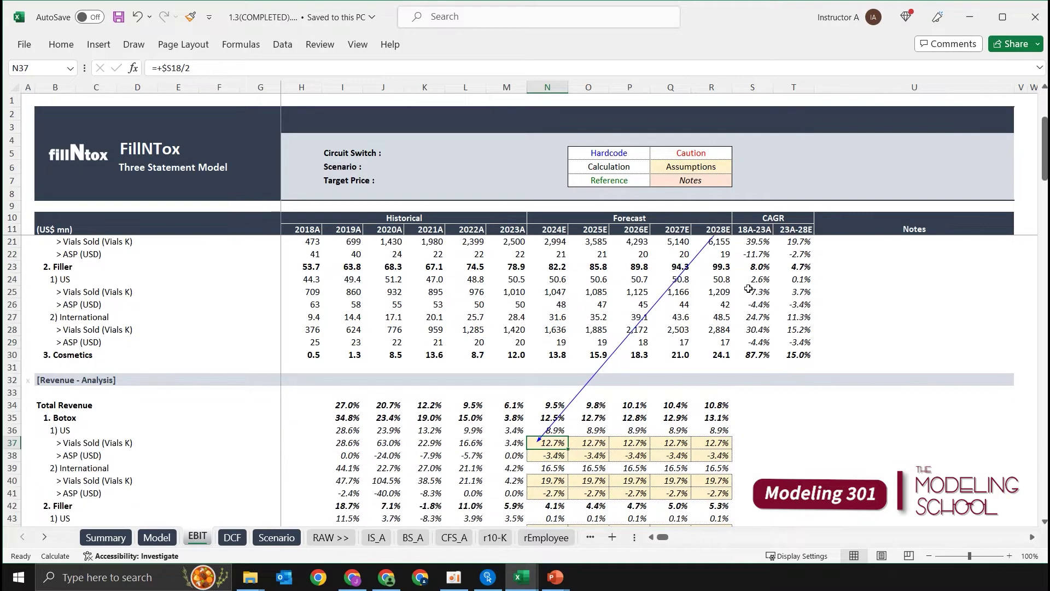
# Trace precedents for N40, the Botox international vials-sold forecast, and check its S21 CAGR
pyautogui.click(560, 438)
pyautogui.hotkey('alt', 'm')
pyautogui.press('p')
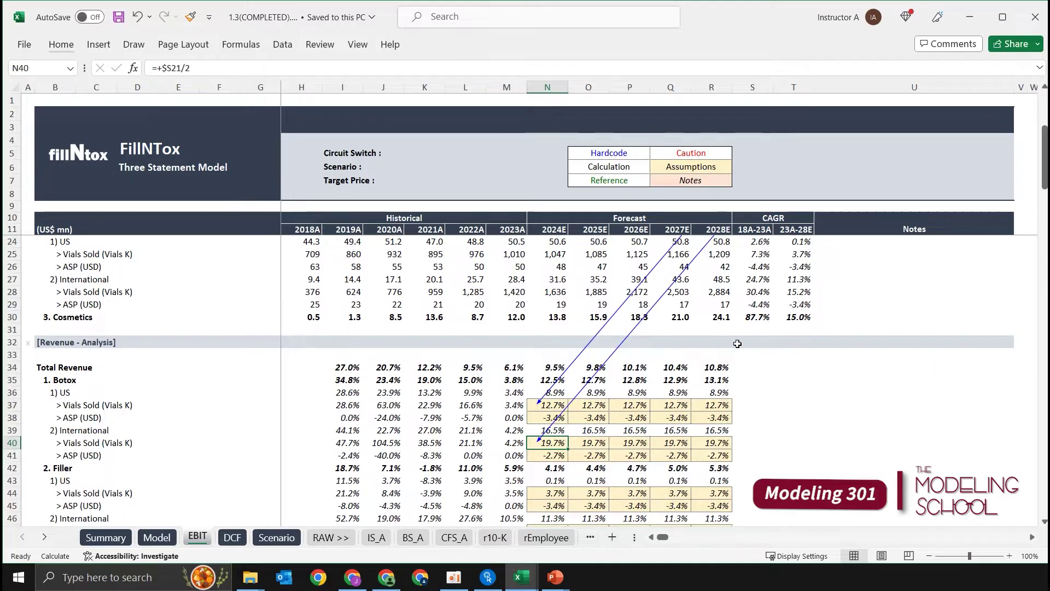
pyautogui.scroll(2, 737, 344)
pyautogui.click(765, 281)
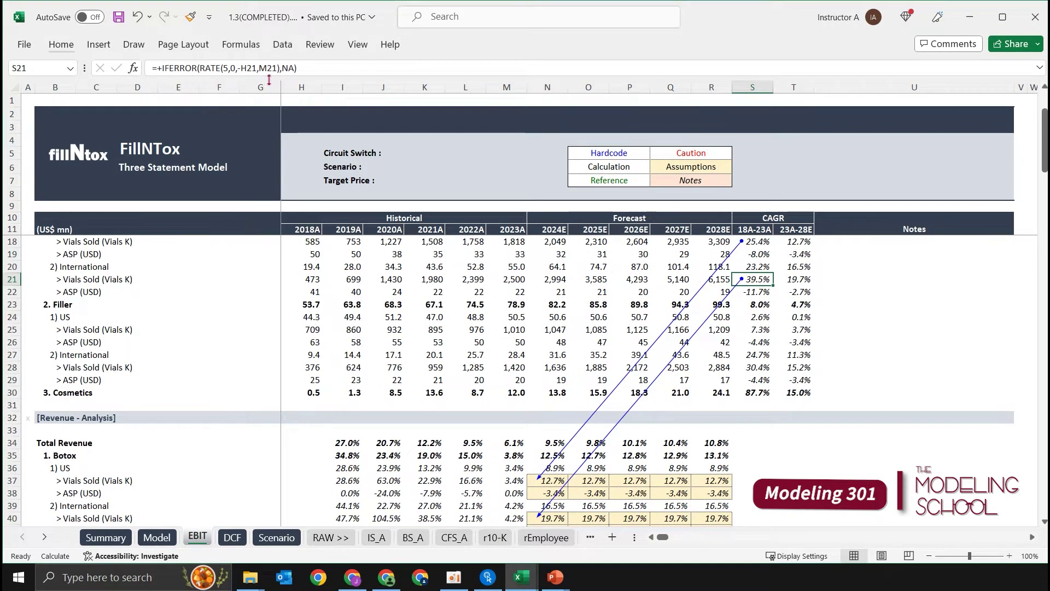
pyautogui.scroll(-2, 790, 393)
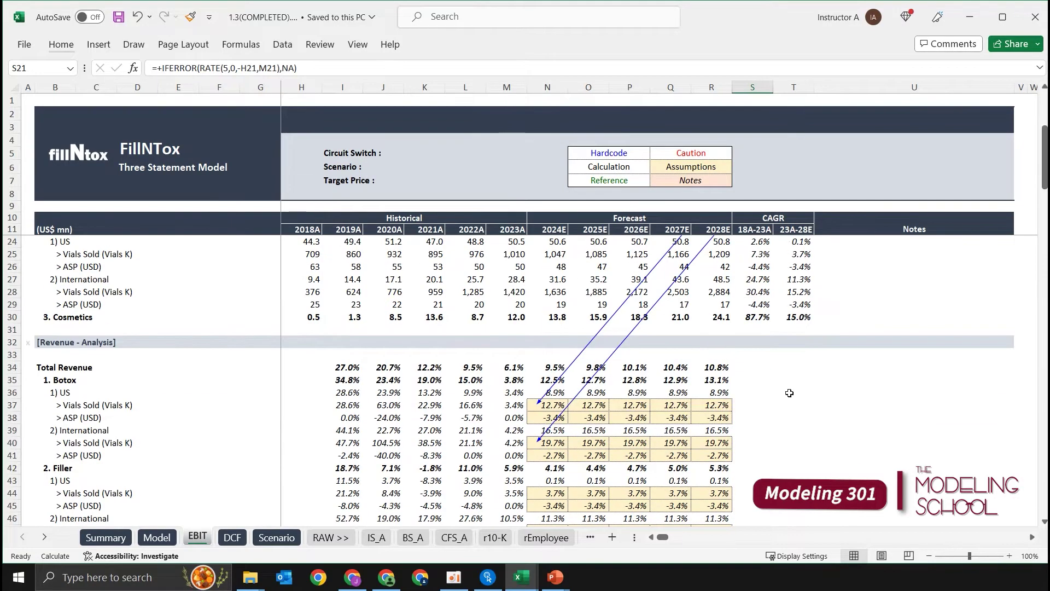
pyautogui.click(541, 437)
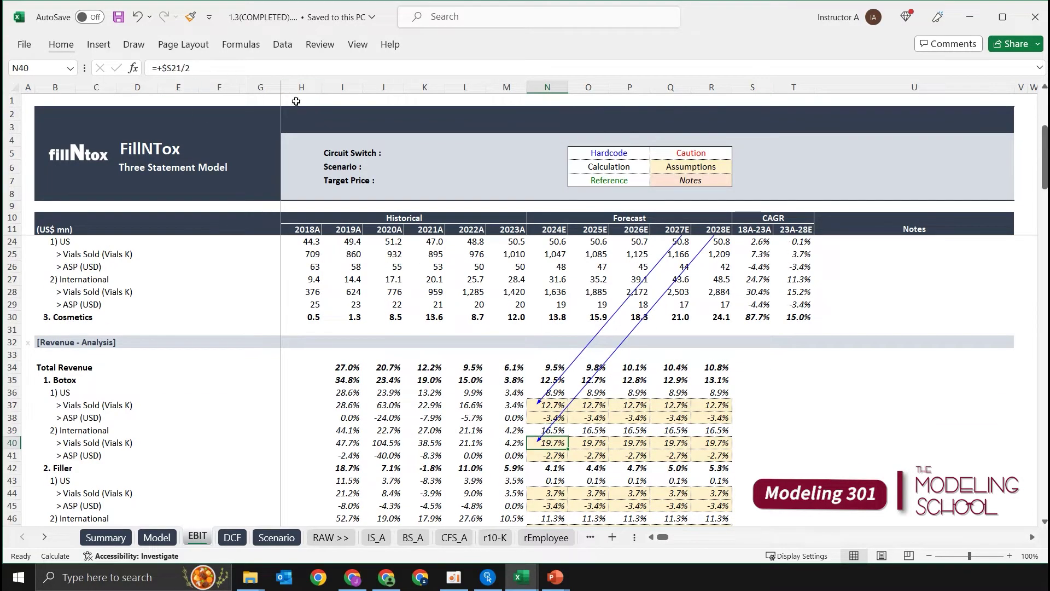
# Trace precedents for N44 and N47, the Filler US and international vials-sold forecasts
pyautogui.scroll(-2, 296, 101)
pyautogui.click(549, 430)
pyautogui.click(549, 417)
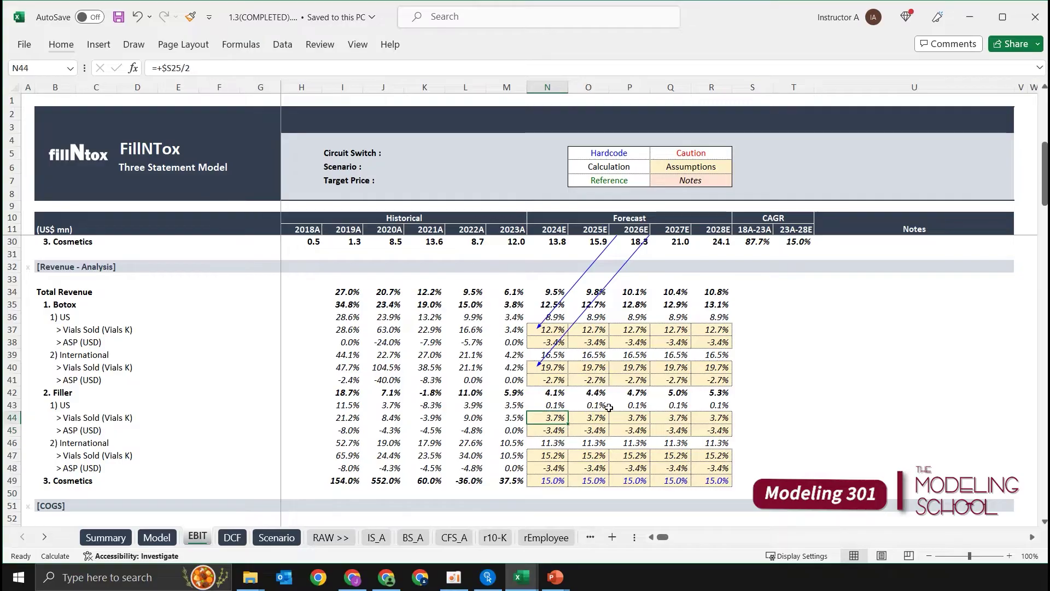
pyautogui.hotkey('alt', 'm')
pyautogui.press('p')
pyautogui.press('Down')
pyautogui.press('Down')
pyautogui.press('Down')
pyautogui.hotkey('alt', 'm')
pyautogui.press('p')
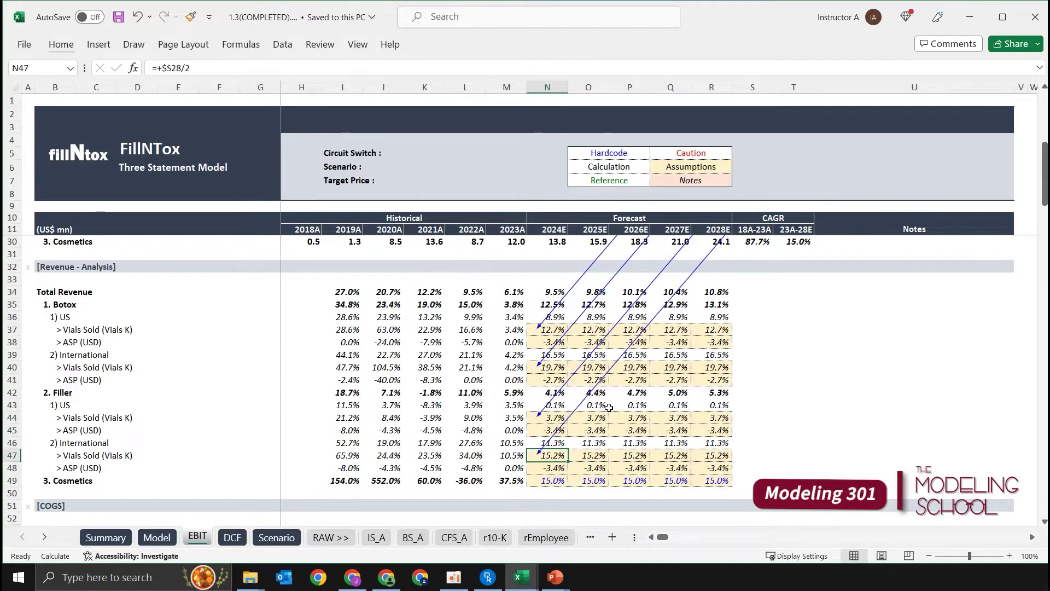
# Check the S25 CAGR and the N44 and N47 formulas, then return to the Scenario Analysis sheet
pyautogui.scroll(5, 609, 408)
pyautogui.click(769, 366)
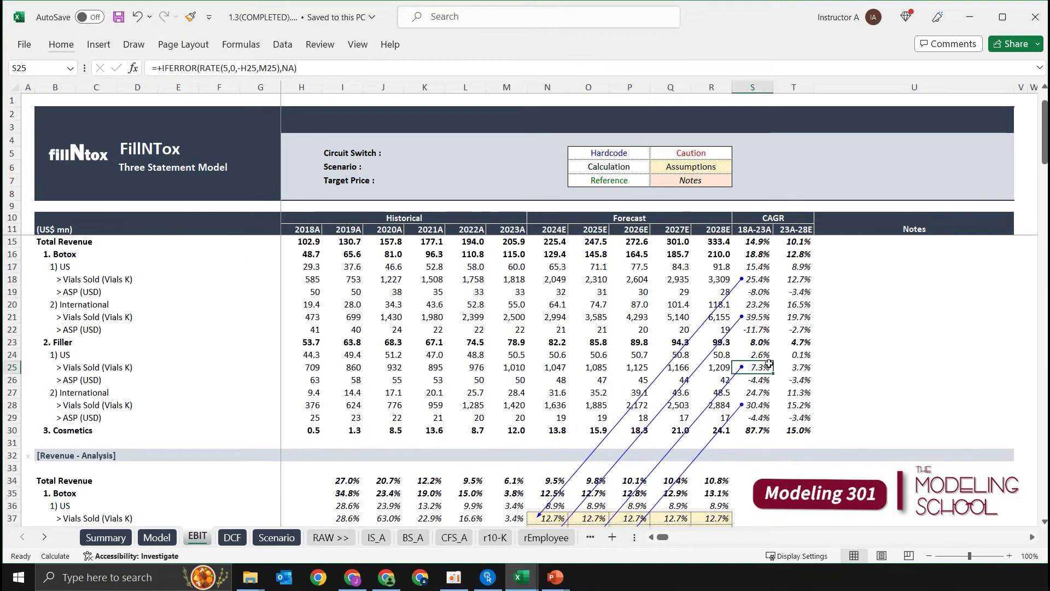
pyautogui.scroll(-7, 786, 379)
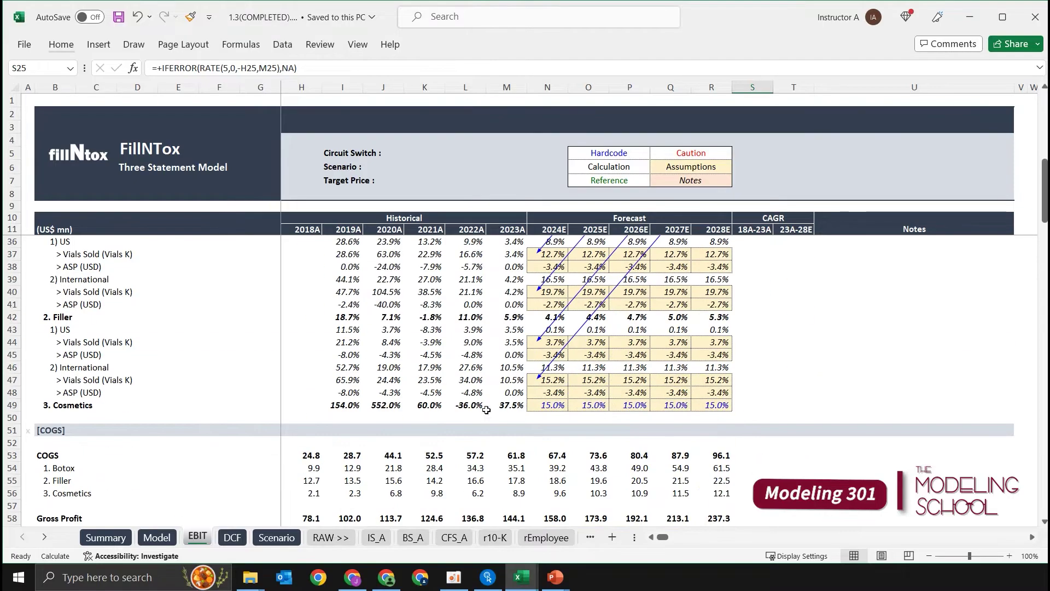
pyautogui.doubleClick(547, 342)
pyautogui.press('Escape')
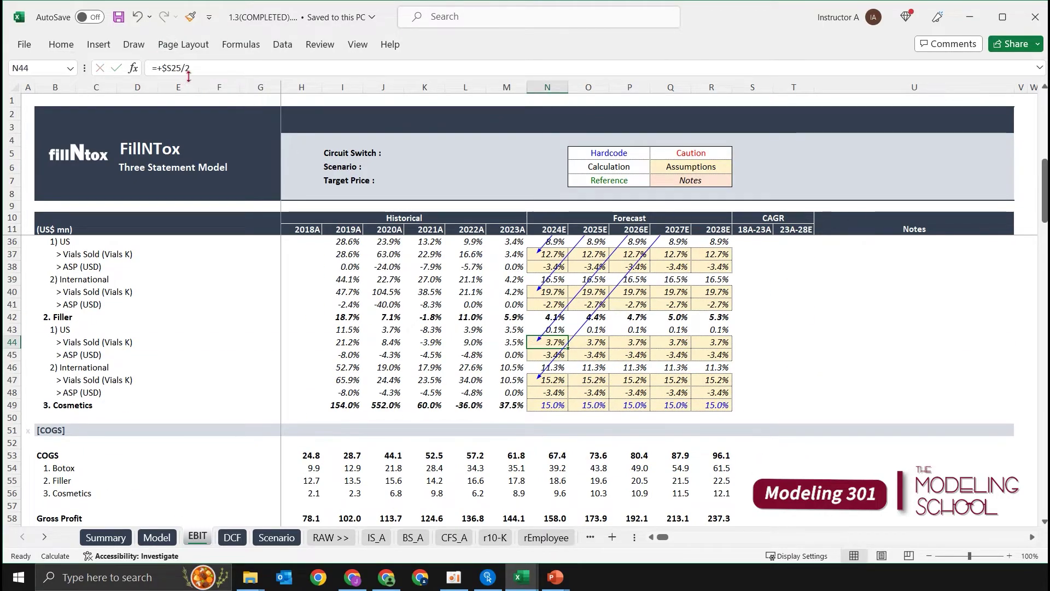
pyautogui.click(550, 380)
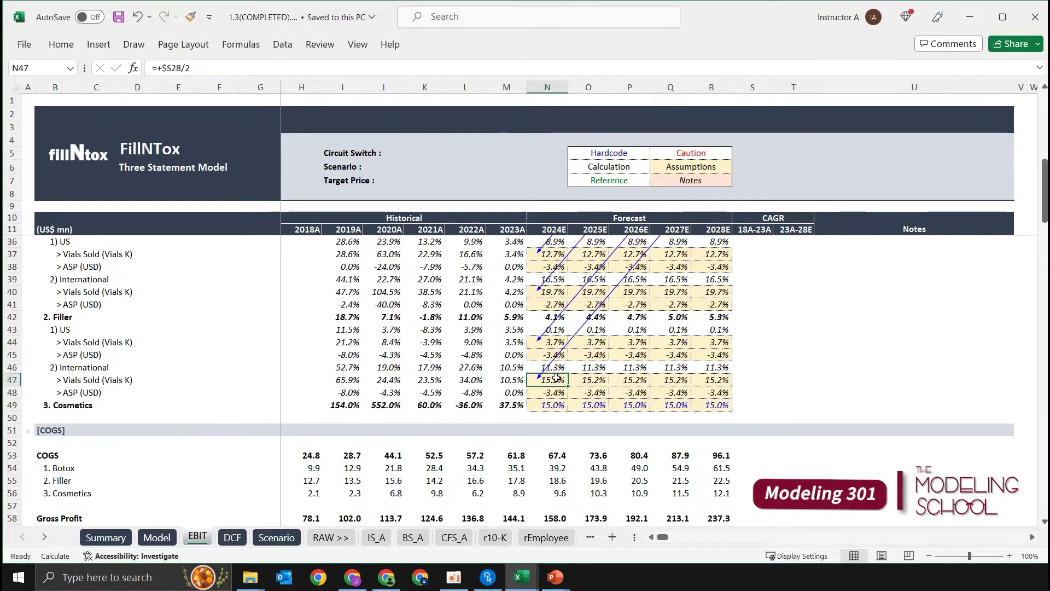
pyautogui.click(279, 536)
# Enter =$S15/2 in N17 and fill it across the Botox US Base Case row to 2028E
pyautogui.write('=')
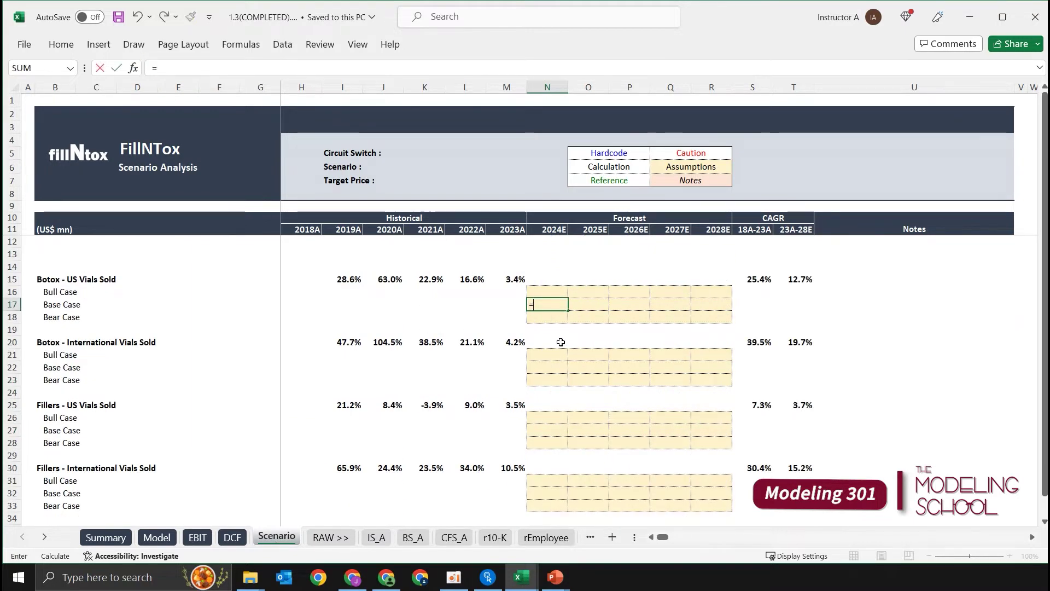
pyautogui.press('Up')
pyautogui.press('Up')
pyautogui.press('Right')
pyautogui.press('Right')
pyautogui.press('Right')
pyautogui.press('Right')
pyautogui.press('Right')
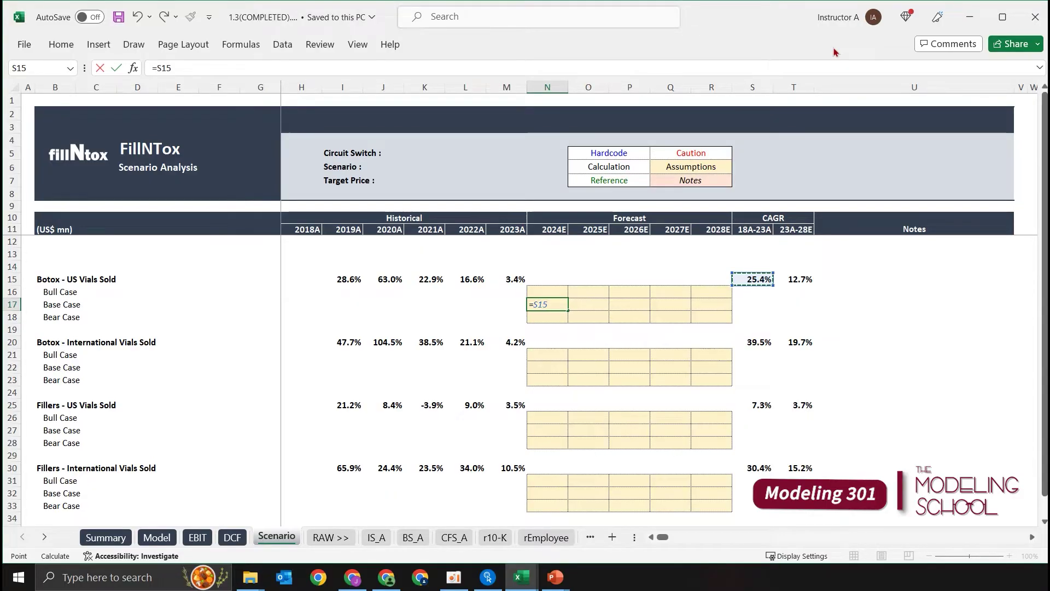
pyautogui.press('F4')
pyautogui.press('F4')
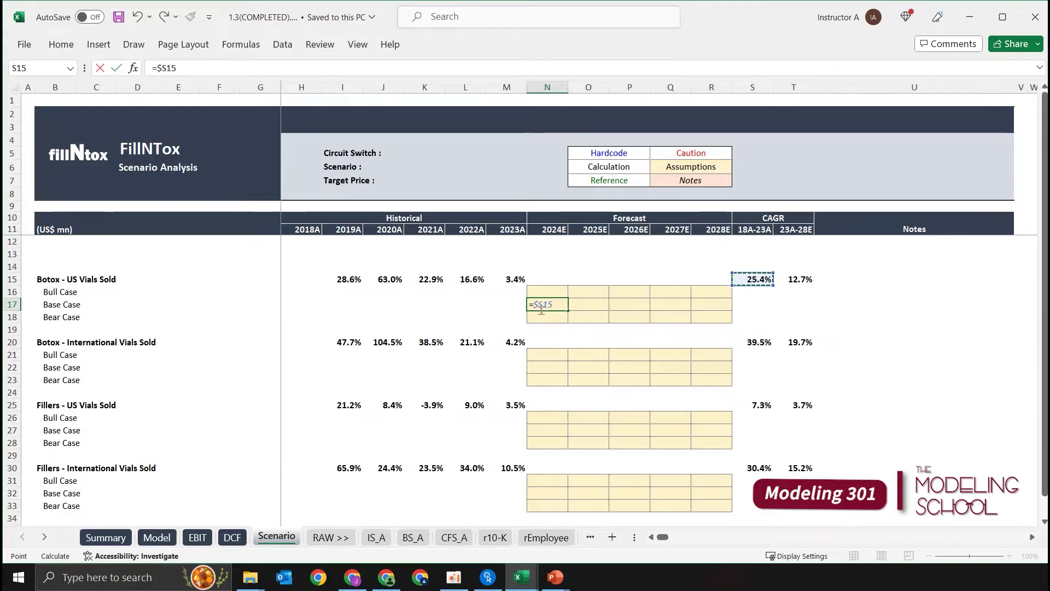
pyautogui.write('/2')
pyautogui.press('Return')
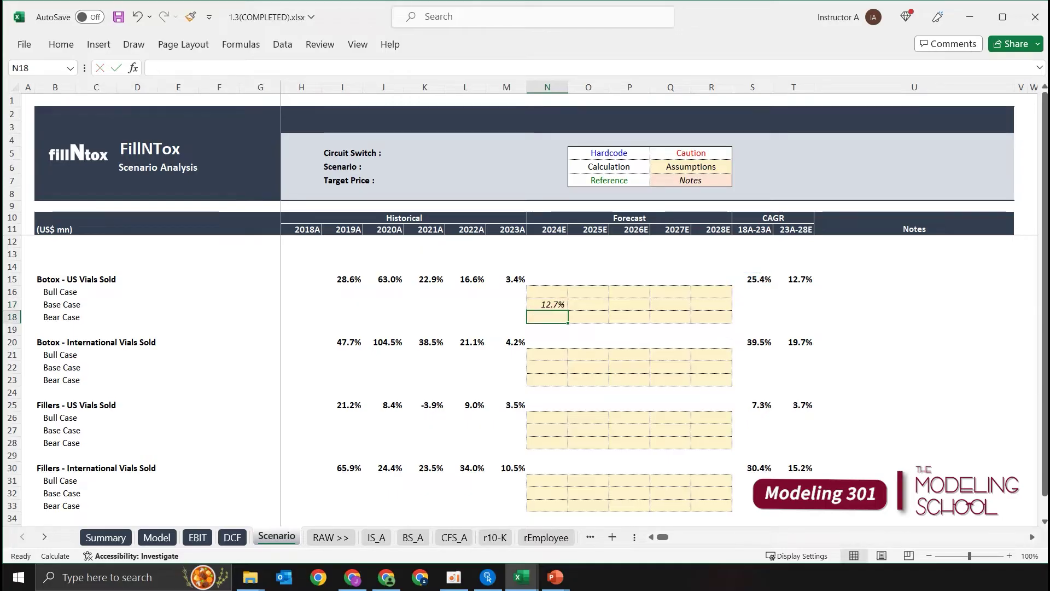
pyautogui.press('Up')
pyautogui.hotkey('shift', 'Right')
pyautogui.hotkey('shift', 'Right')
pyautogui.hotkey('shift', 'Right')
pyautogui.hotkey('shift', 'Right')
pyautogui.hotkey('ctrl', 'r')
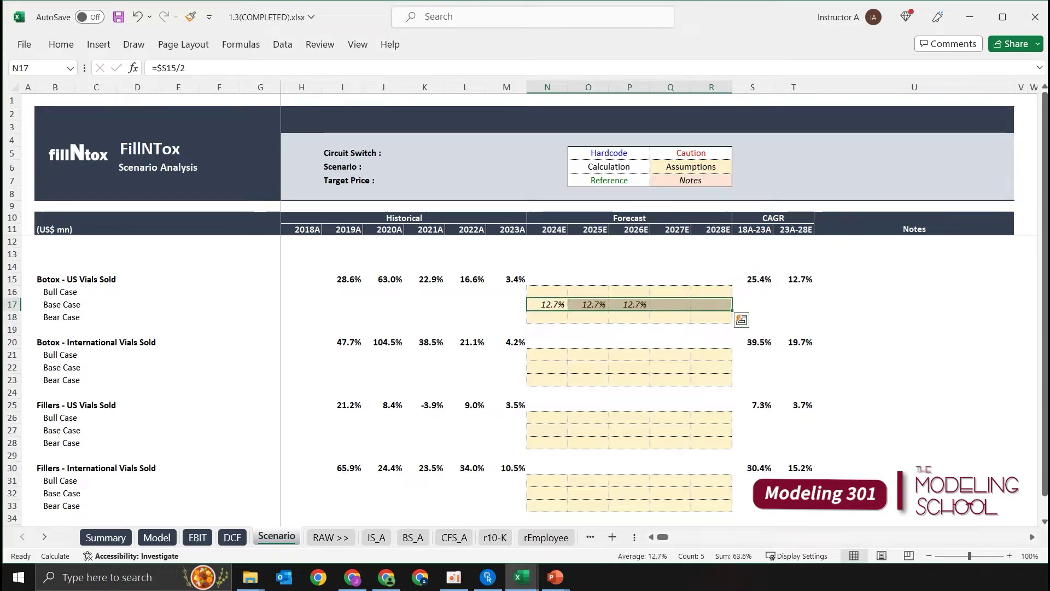
pyautogui.hotkey('shift', 'Left')
pyautogui.hotkey('shift', 'Left')
pyautogui.hotkey('shift', 'Left')
pyautogui.hotkey('shift', 'Left')
pyautogui.hotkey('shift', 'Right')
pyautogui.hotkey('shift', 'Right')
pyautogui.hotkey('shift', 'Right')
pyautogui.hotkey('shift', 'Right')
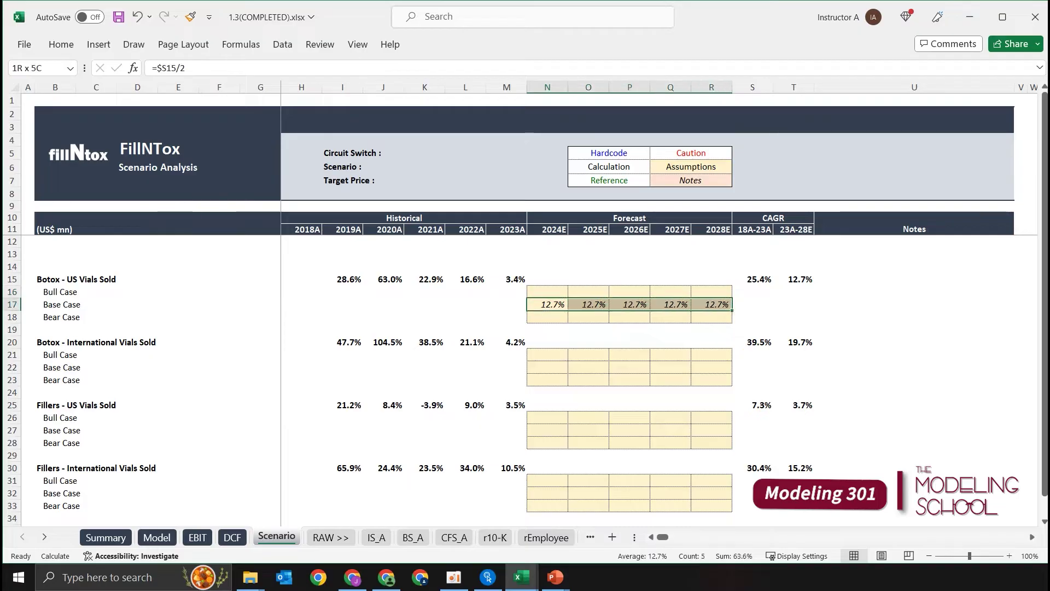
pyautogui.hotkey('shift', 'Left')
pyautogui.hotkey('shift', 'Left')
pyautogui.hotkey('shift', 'Left')
pyautogui.hotkey('shift', 'Left')
pyautogui.hotkey('shift', 'Right')
pyautogui.hotkey('shift', 'Right')
pyautogui.hotkey('shift', 'Right')
pyautogui.hotkey('shift', 'Right')
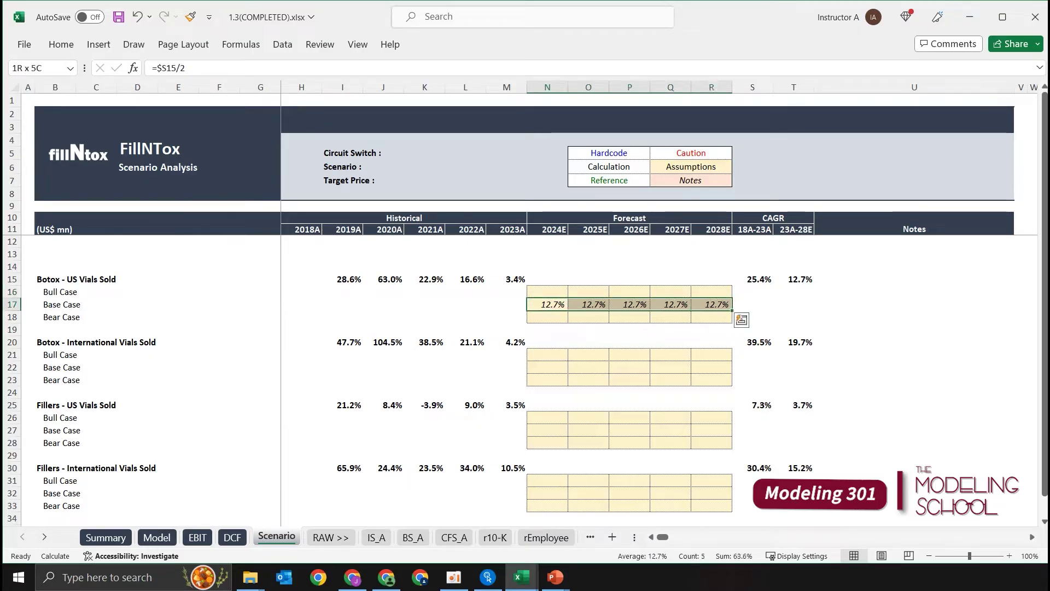
# Paste the half-CAGR formulas into rows 22, 27 and 32 (19.7%, 3.7%, 15.2%)
pyautogui.hotkey('ctrl', 'c')
pyautogui.press('Down')
pyautogui.press('Down')
pyautogui.press('Down')
pyautogui.press('Down')
pyautogui.press('Down')
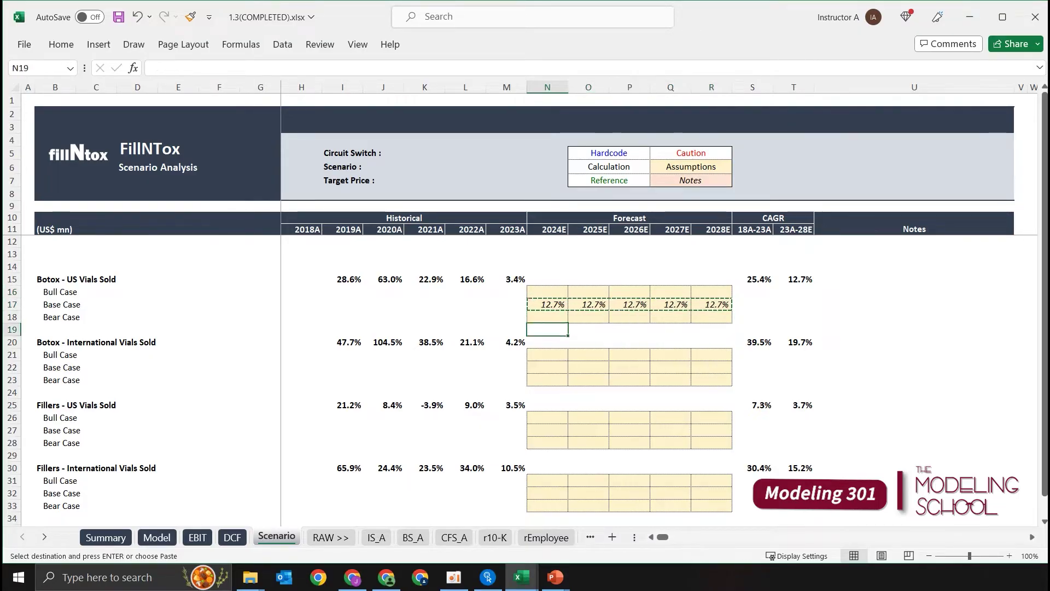
pyautogui.hotkey('ctrl', 'v')
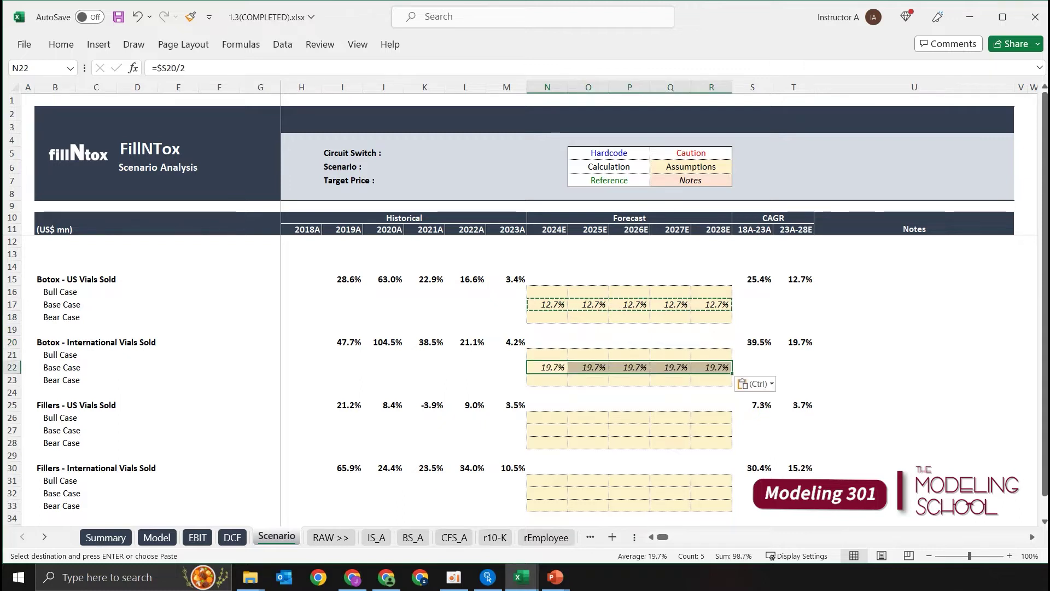
pyautogui.press('Down')
pyautogui.press('Down')
pyautogui.press('Down')
pyautogui.press('Down')
pyautogui.press('Down')
pyautogui.hotkey('ctrl', 'v')
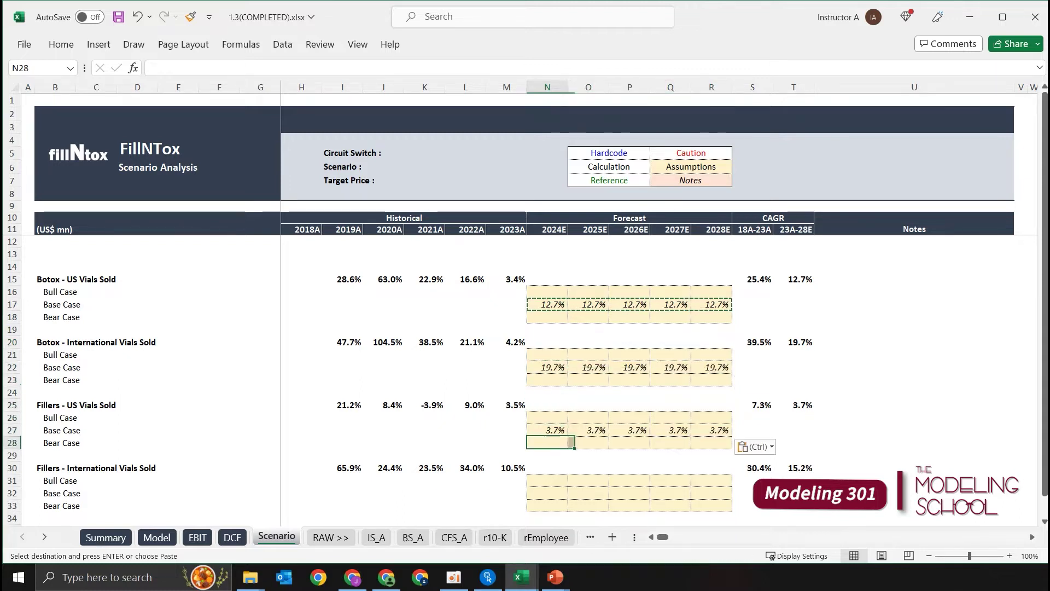
pyautogui.press('Down')
pyautogui.press('Down')
pyautogui.press('Down')
pyautogui.press('Down')
pyautogui.press('Down')
pyautogui.hotkey('ctrl', 'v')
pyautogui.press('Escape')
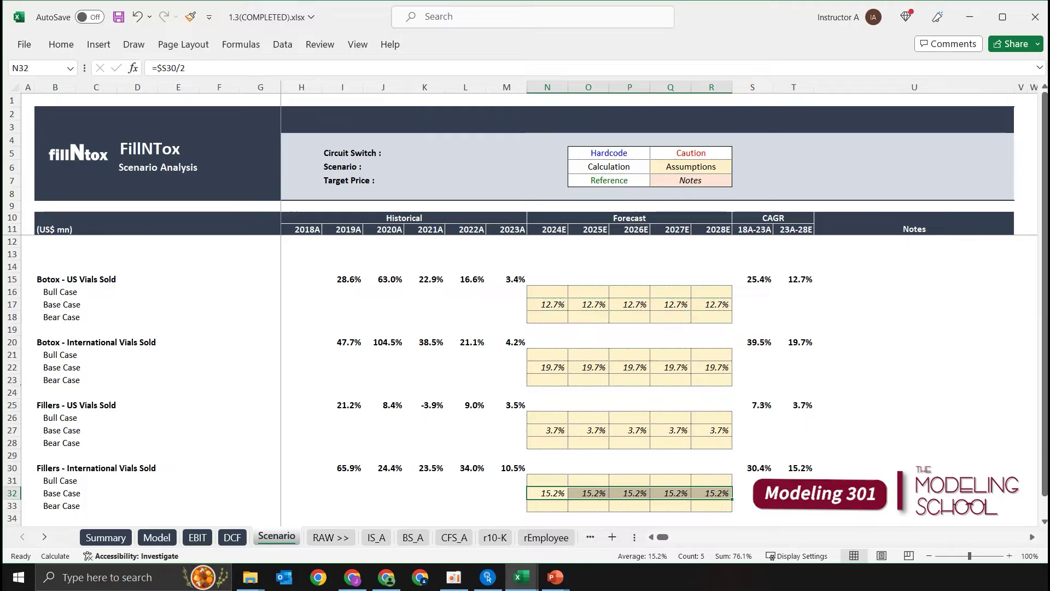
pyautogui.click(756, 278)
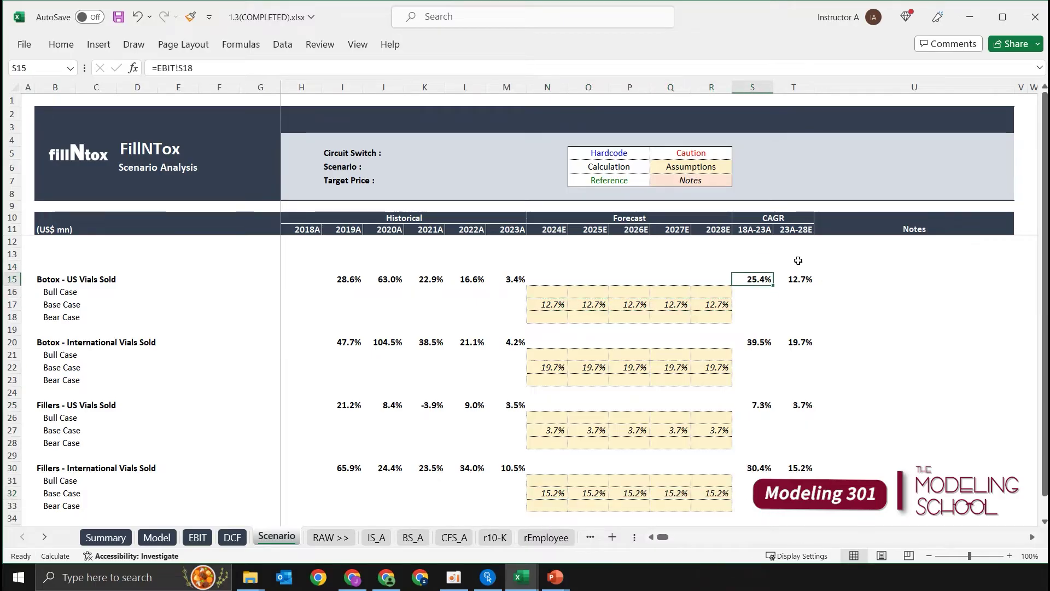
pyautogui.press('alt')
pyautogui.press('m')
pyautogui.press('d')
pyautogui.press('Down')
pyautogui.press('Down')
pyautogui.press('Down')
pyautogui.press('Down')
pyautogui.press('Down')
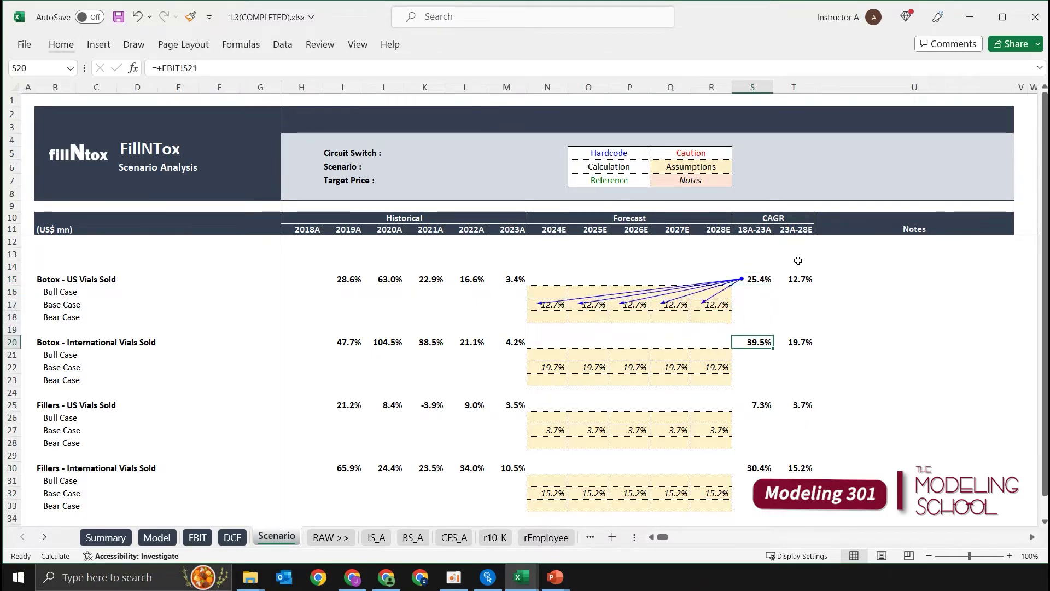
pyautogui.press('m')
pyautogui.press('d')
pyautogui.hotkey('alt', 'm')
pyautogui.press('a')
pyautogui.press('a')
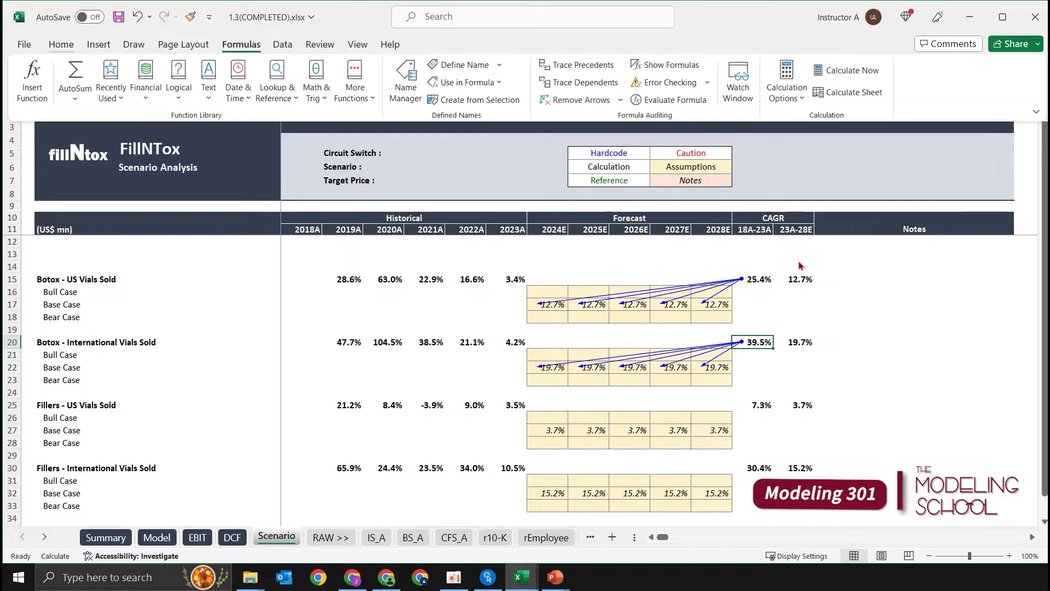
pyautogui.press('Left')
pyautogui.press('Left')
pyautogui.press('Left')
pyautogui.press('Left')
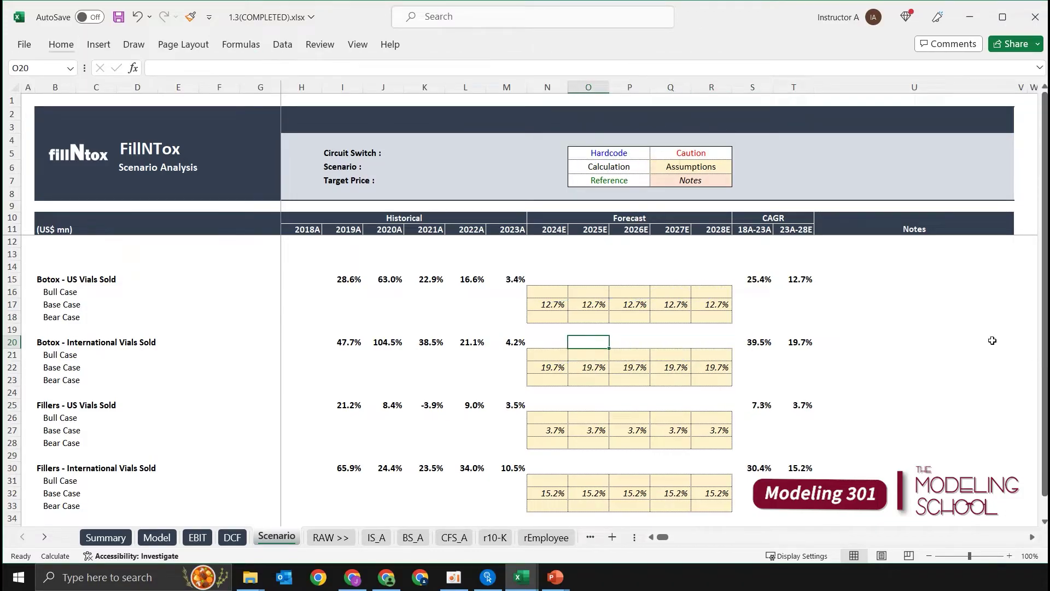
pyautogui.click(792, 306)
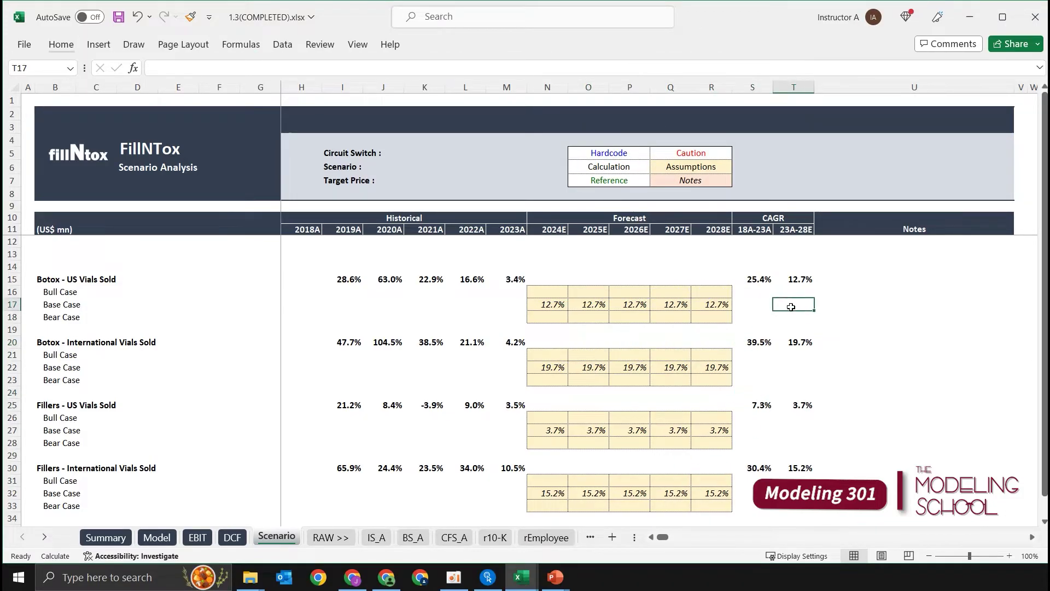
pyautogui.hotkey('ctrl', 'Left')
pyautogui.hotkey('ctrl', 'Left')
pyautogui.press('Right')
pyautogui.press('Right')
pyautogui.press('Right')
pyautogui.press('Right')
pyautogui.press('Right')
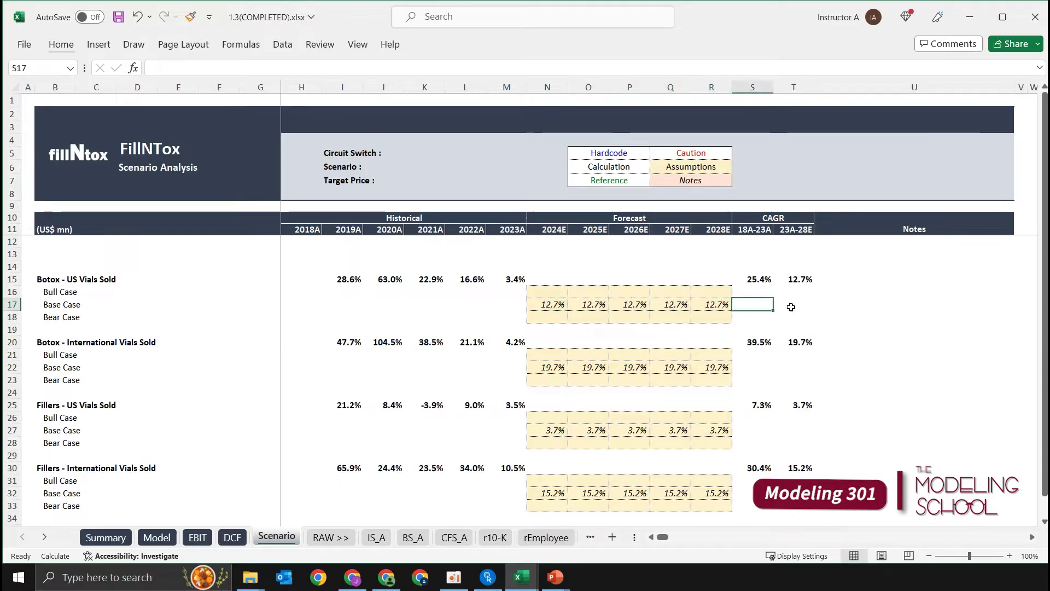
pyautogui.press('Right')
pyautogui.press('Right')
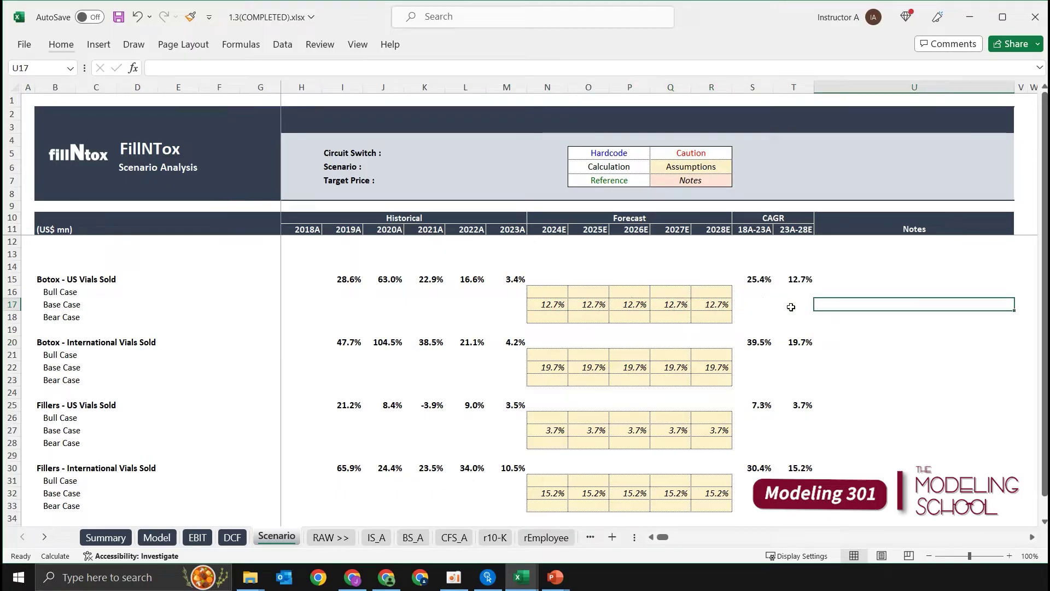
pyautogui.write('=b')
pyautogui.press('BackSpace')
pyautogui.press('BackSpace')
pyautogui.press('Escape')
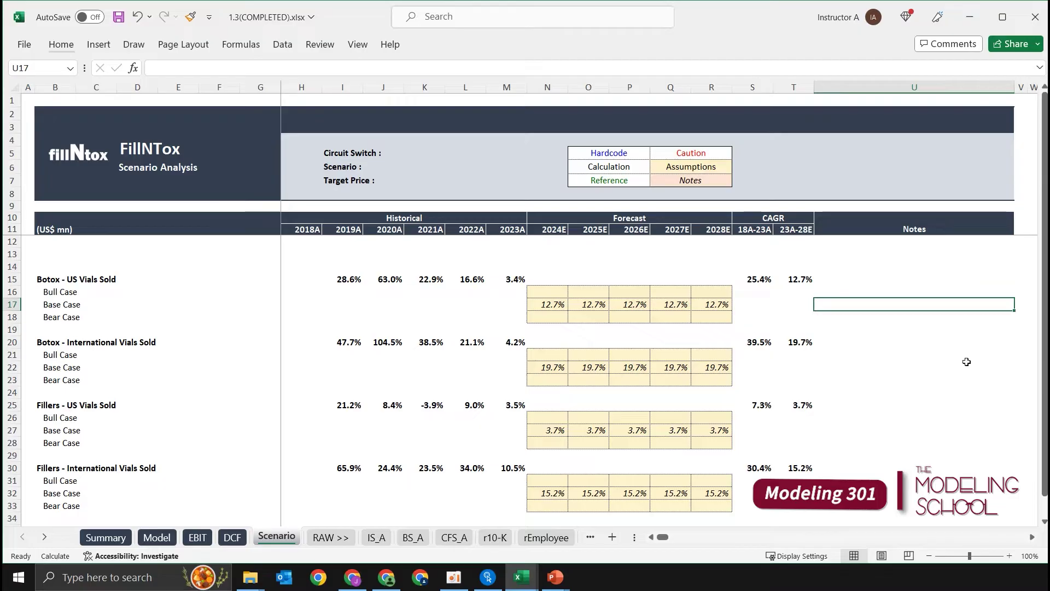
# Point out the Notes cells beside each segment's Base Case row
pyautogui.click(866, 366)
pyautogui.click(841, 321)
pyautogui.click(846, 302)
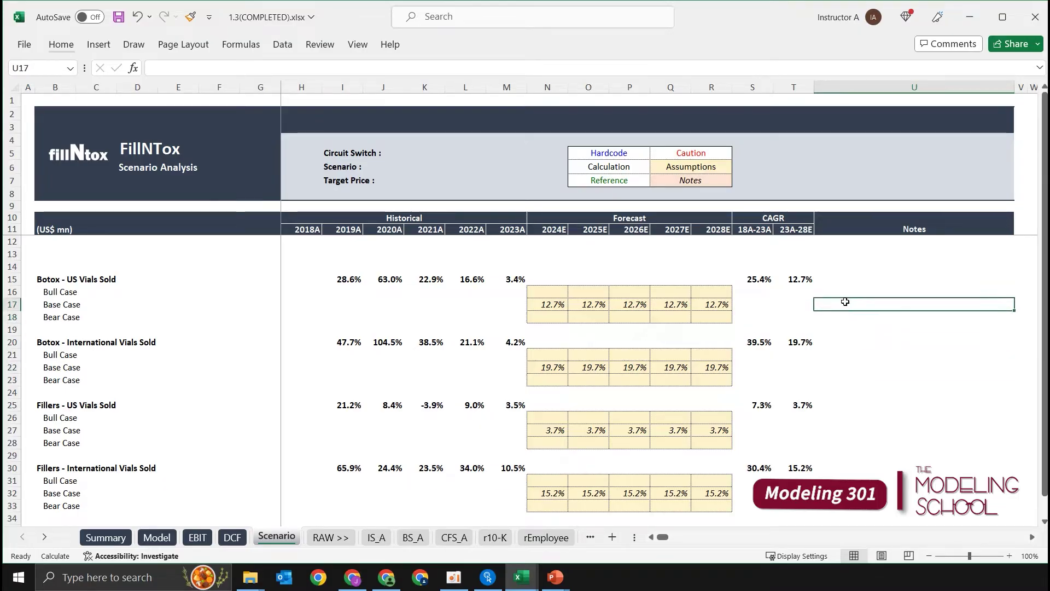
pyautogui.click(854, 370)
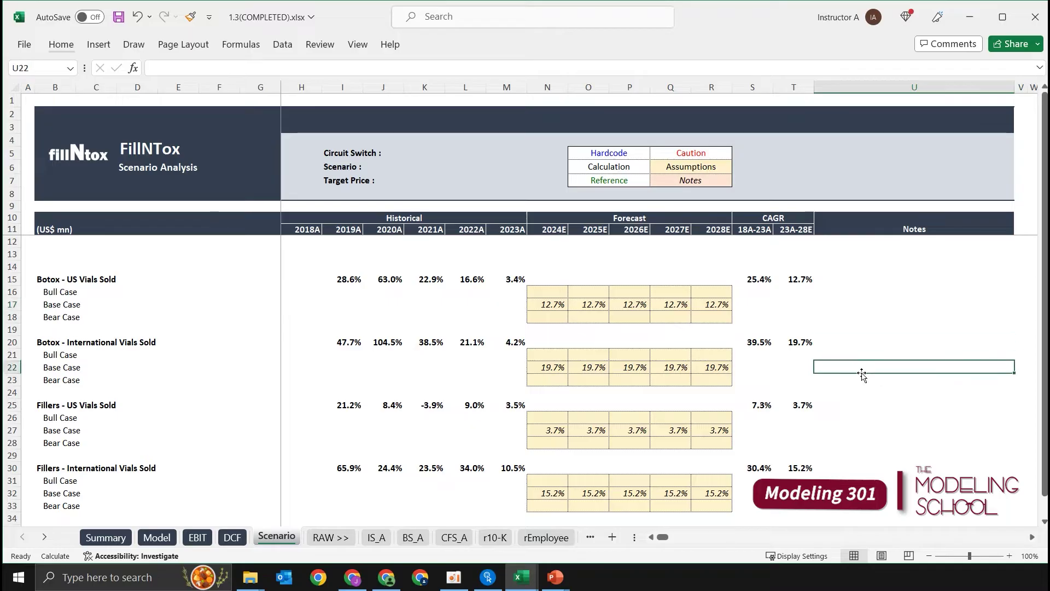
pyautogui.click(843, 321)
pyautogui.click(846, 304)
pyautogui.click(883, 375)
pyautogui.click(859, 314)
pyautogui.click(858, 305)
pyautogui.click(870, 368)
pyautogui.click(869, 381)
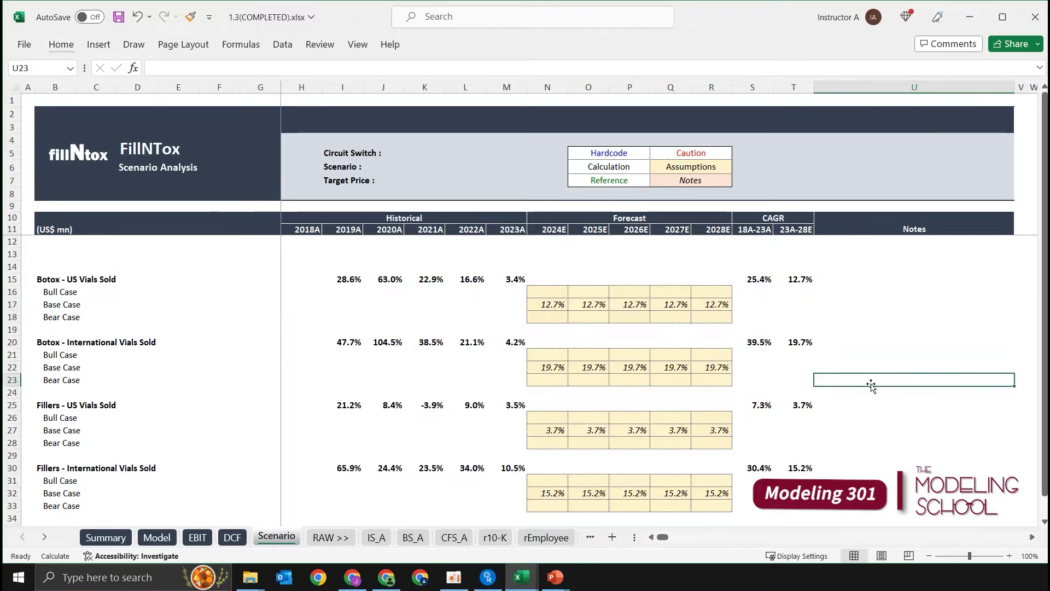
pyautogui.click(886, 431)
pyautogui.click(882, 493)
pyautogui.click(879, 416)
pyautogui.click(870, 367)
pyautogui.click(858, 316)
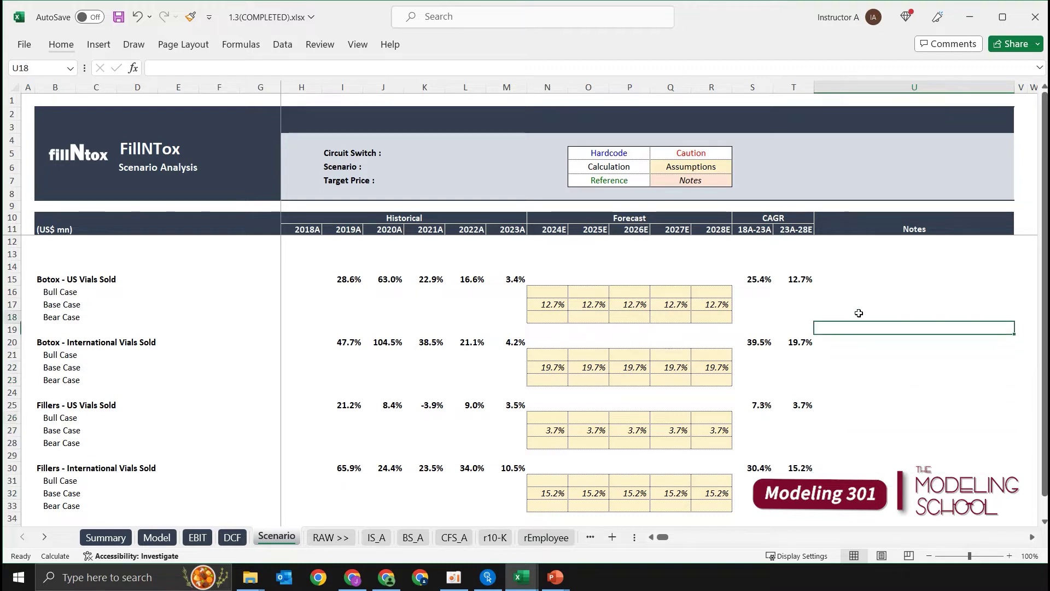
# Write 'Half of Historical CAGR (18A-23A)' in U17 beside the Botox US Base Case
pyautogui.press('Up')
pyautogui.write('H')
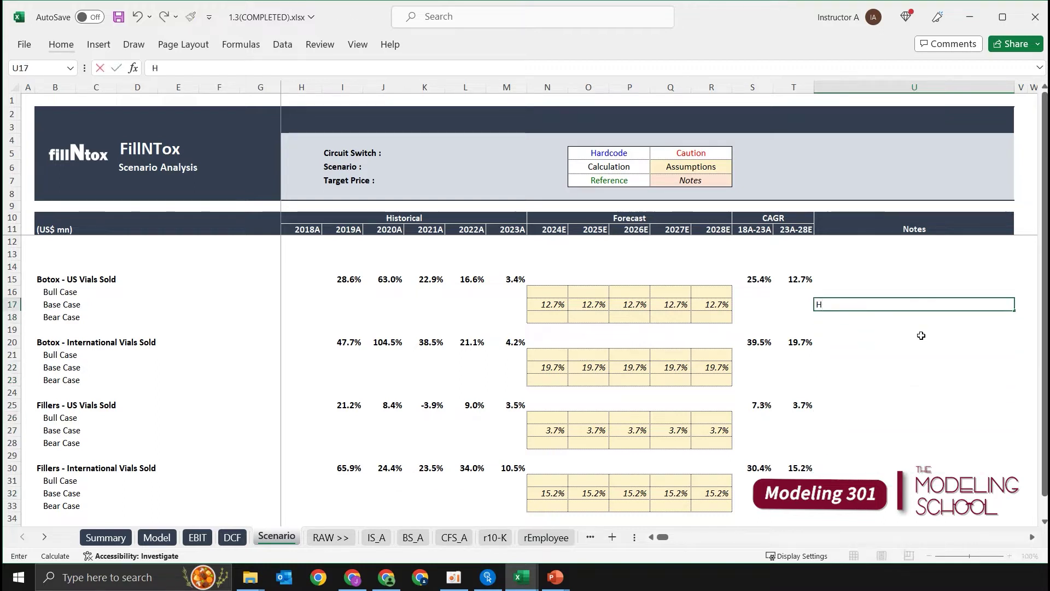
pyautogui.write('a')
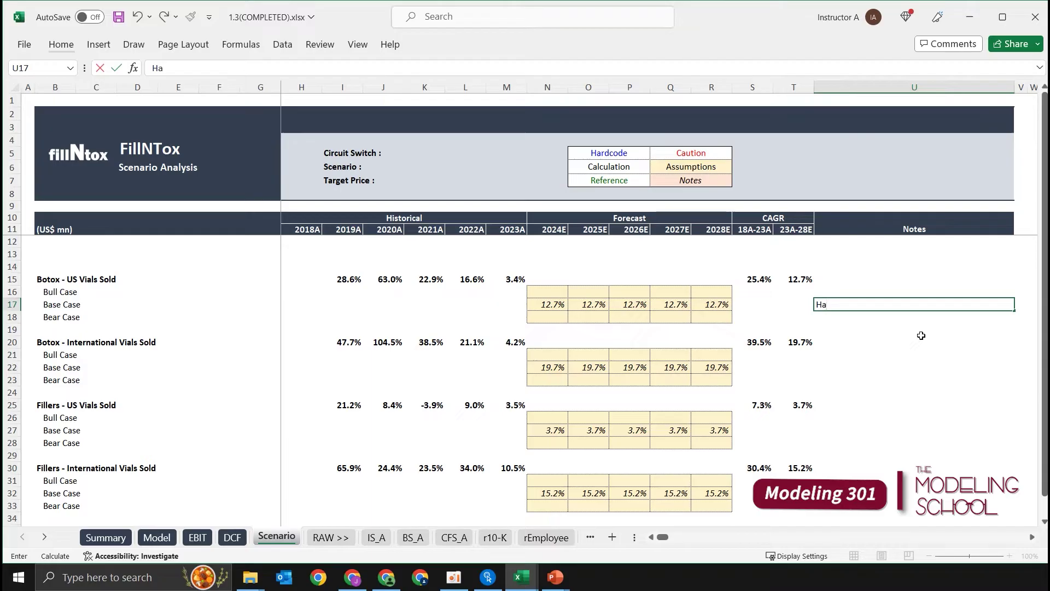
pyautogui.press('BackSpace')
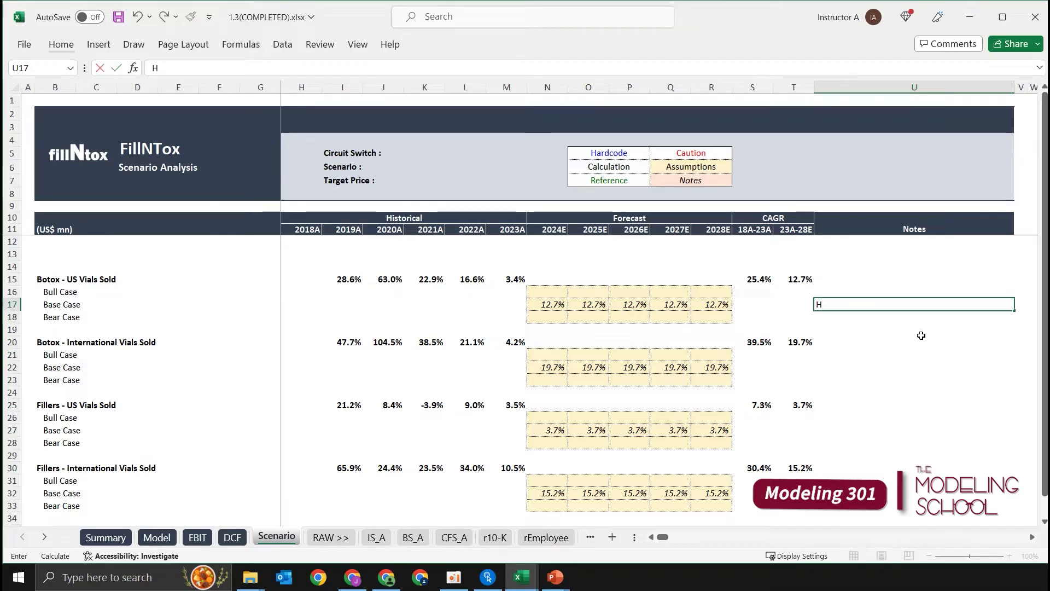
pyautogui.write('of Historical CAGR (18A-23A')
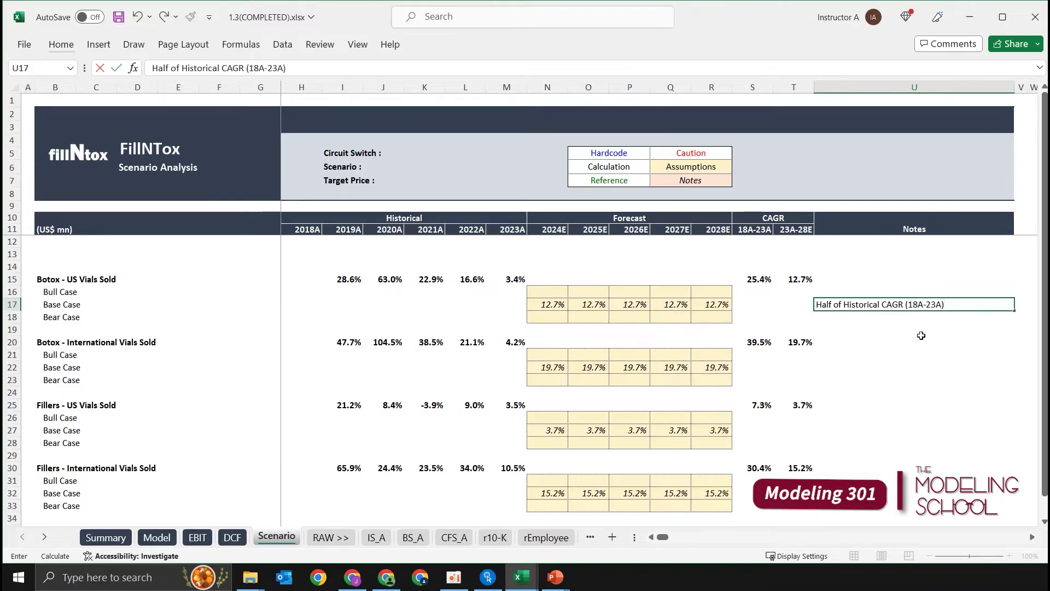
pyautogui.hotkey('ctrl', 'Return')
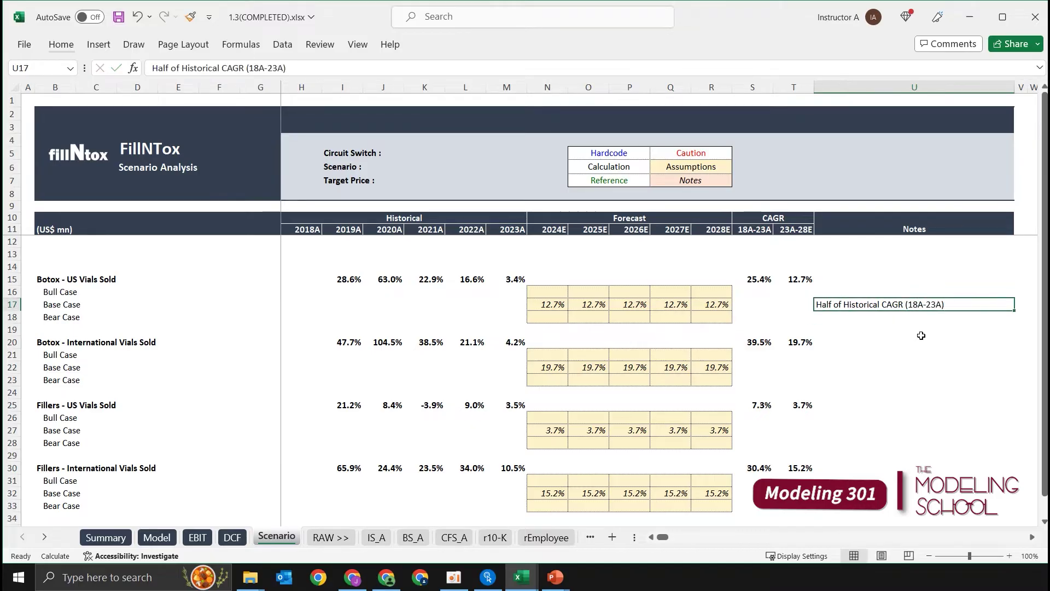
# Copy the note into U22, U27 and U32 beside the other three Base Case rows
pyautogui.hotkey('ctrl', 'i')
pyautogui.hotkey('ctrl', 'c')
pyautogui.press('Down')
pyautogui.press('Down')
pyautogui.press('Down')
pyautogui.press('Down')
pyautogui.press('Down')
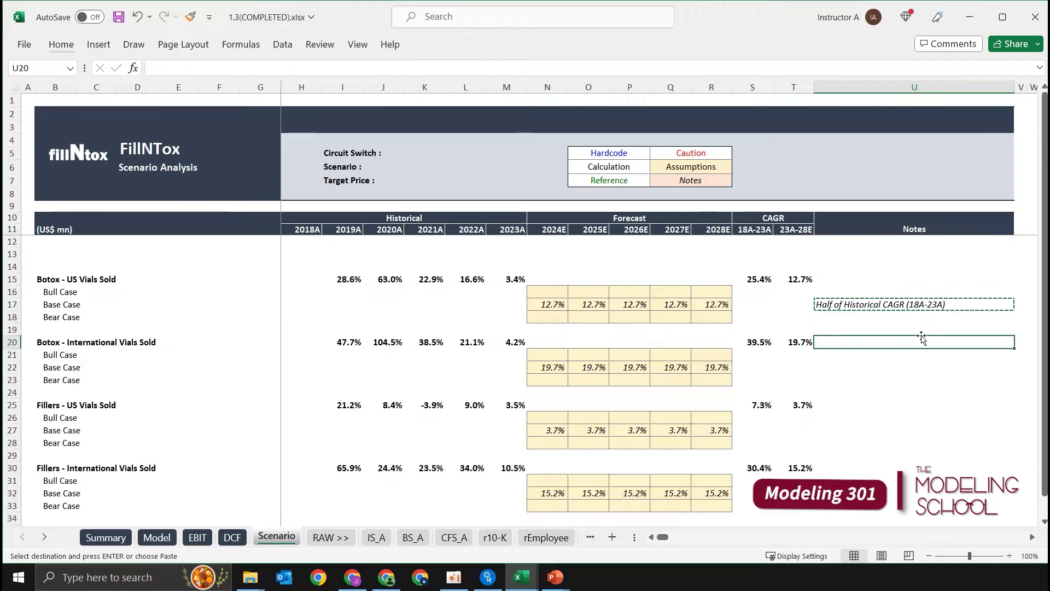
pyautogui.hotkey('ctrl', 'v')
pyautogui.press('Down')
pyautogui.press('Down')
pyautogui.press('Down')
pyautogui.press('Down')
pyautogui.press('Down')
pyautogui.hotkey('ctrl', 'v')
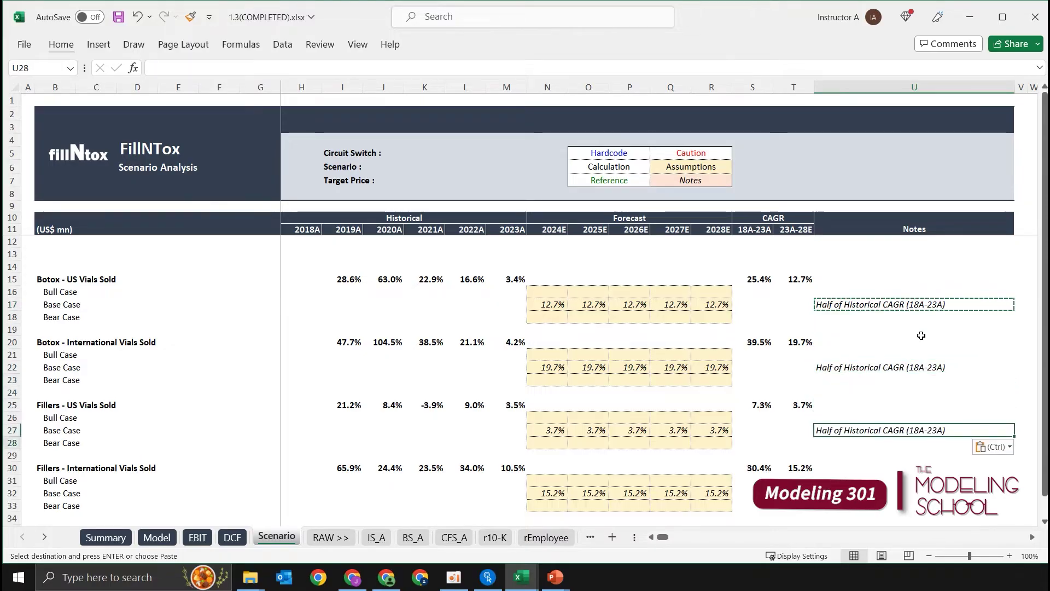
pyautogui.press('Down')
pyautogui.press('Down')
pyautogui.press('Down')
pyautogui.press('Down')
pyautogui.press('Down')
pyautogui.hotkey('ctrl', 'v')
pyautogui.press('Escape')
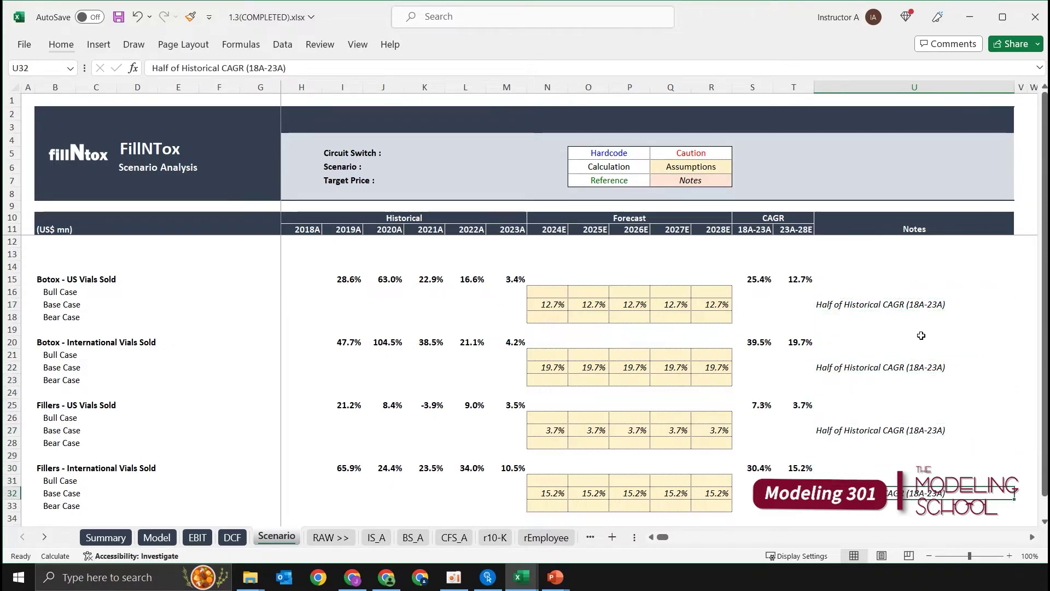
pyautogui.press('Up')
pyautogui.press('Up')
pyautogui.click(922, 330)
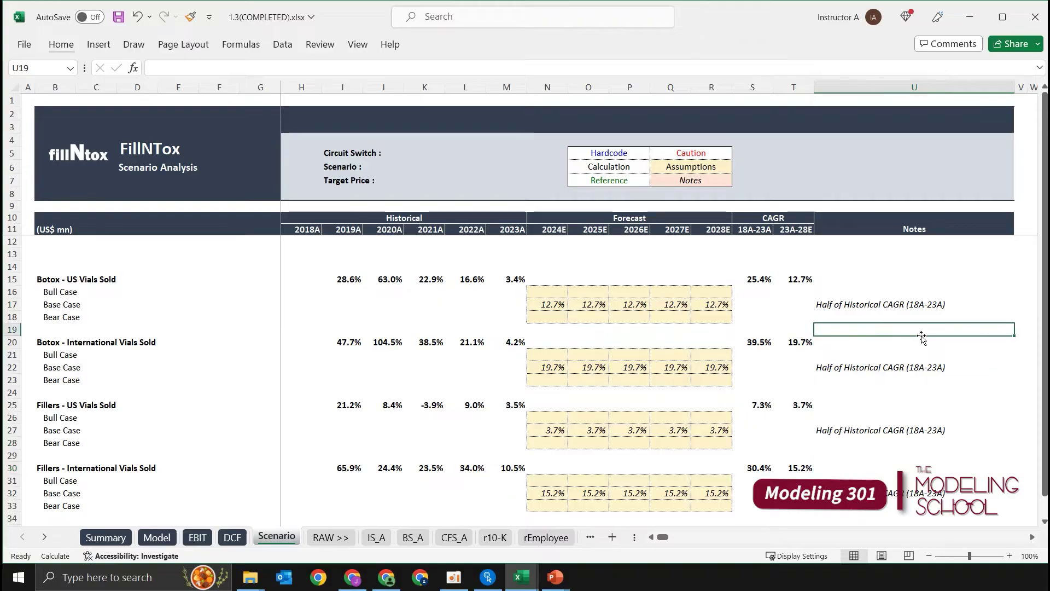
pyautogui.press('Up')
pyautogui.press('Up')
pyautogui.press('Up')
pyautogui.press('Left')
pyautogui.press('Left')
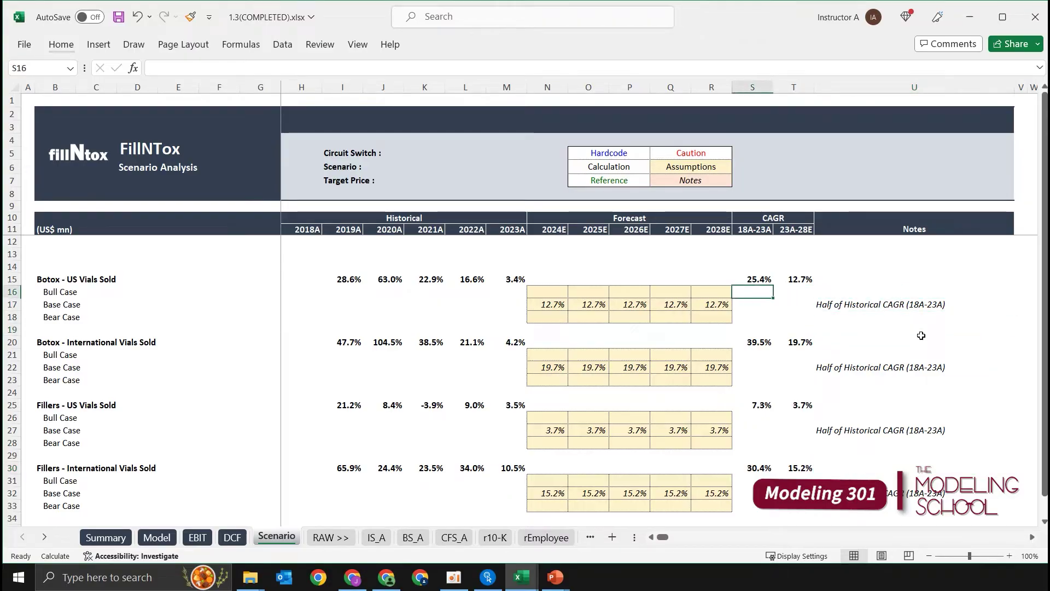
pyautogui.click(588, 329)
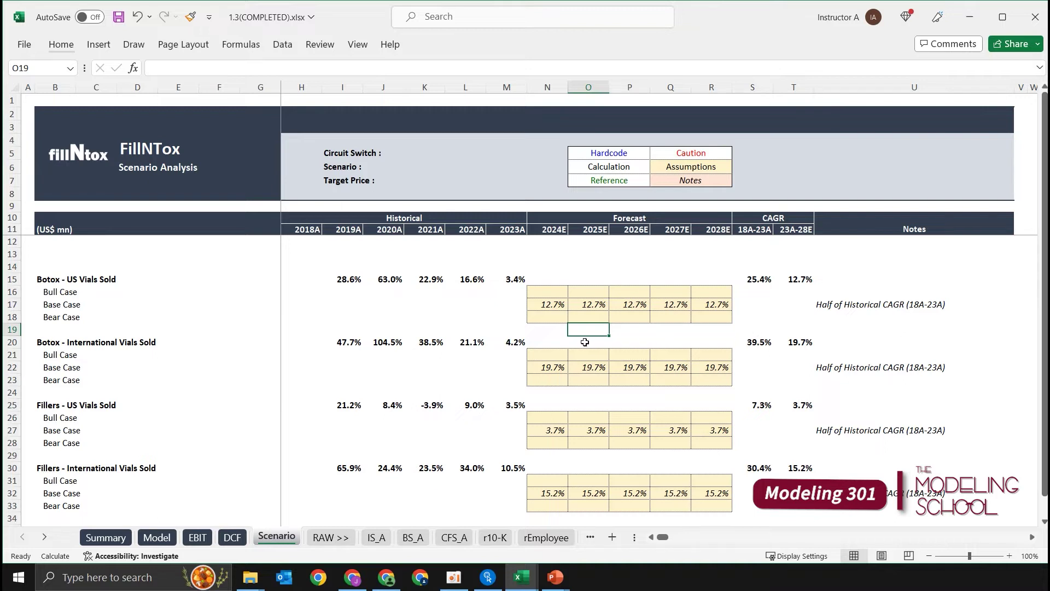
pyautogui.press('Left')
pyautogui.press('Up')
pyautogui.press('Up')
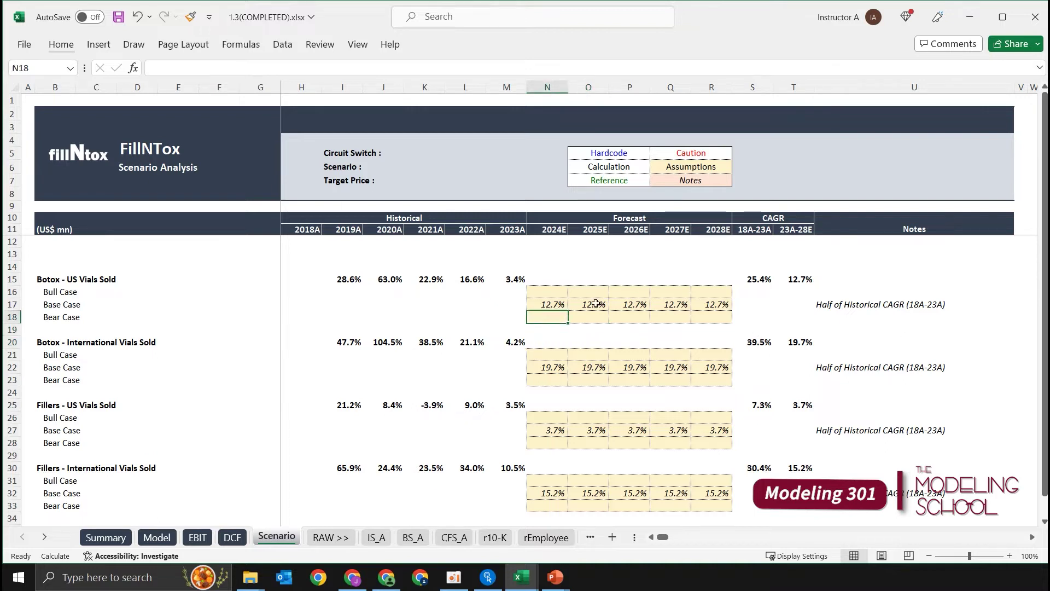
pyautogui.press('Up')
pyautogui.press('Up')
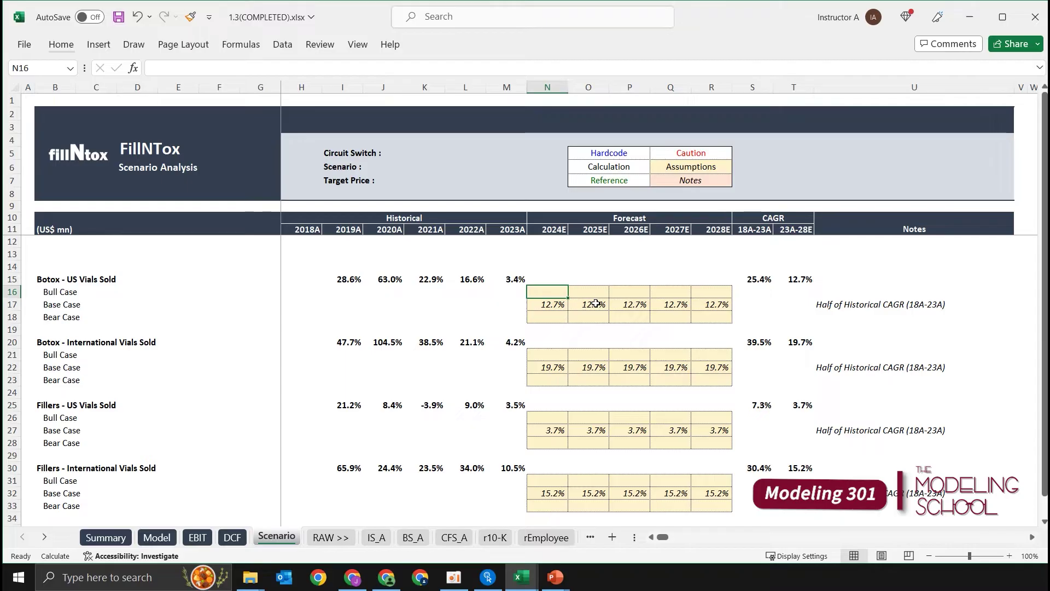
pyautogui.press('Up')
pyautogui.hotkey('ctrl', 'Right')
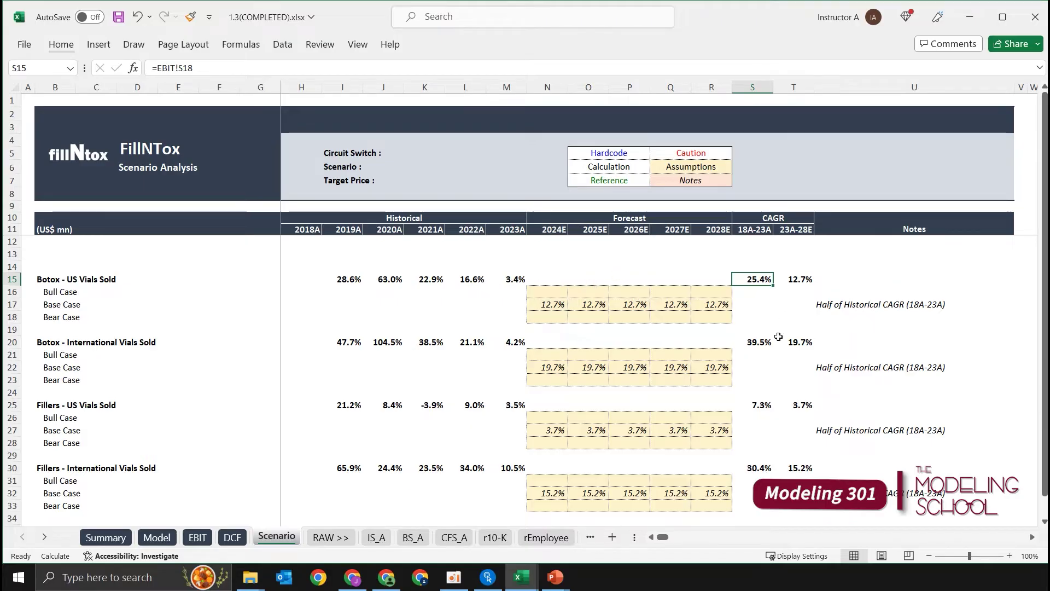
pyautogui.click(547, 292)
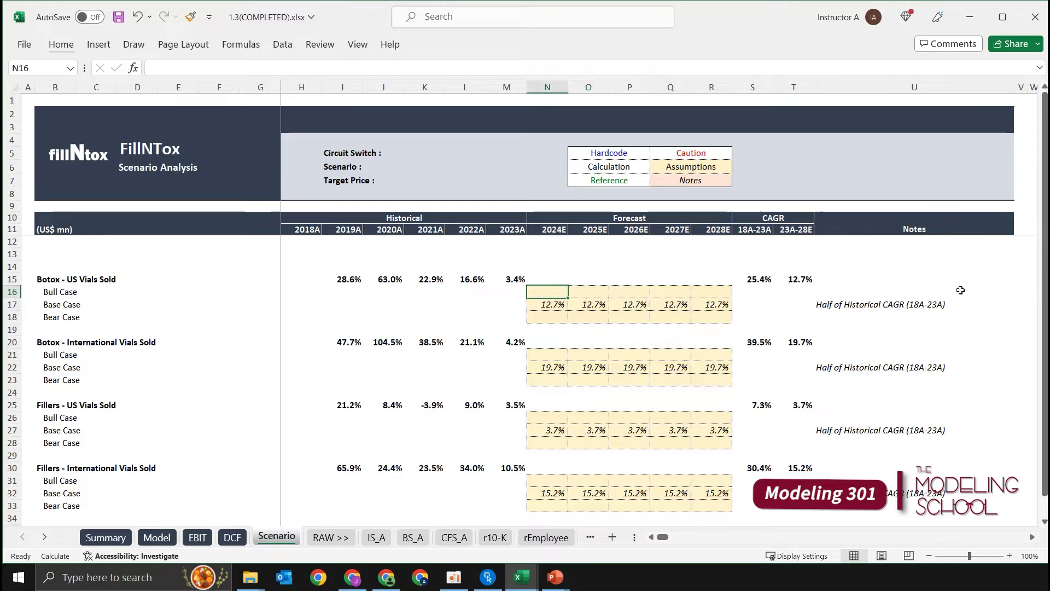
pyautogui.write('=')
# Set N16 to =$S15 and fill the Botox US Bull Case rate (25.4%) across to 2028E
pyautogui.press('Up')
pyautogui.press('Right')
pyautogui.press('Right')
pyautogui.press('Right')
pyautogui.press('Right')
pyautogui.press('Right')
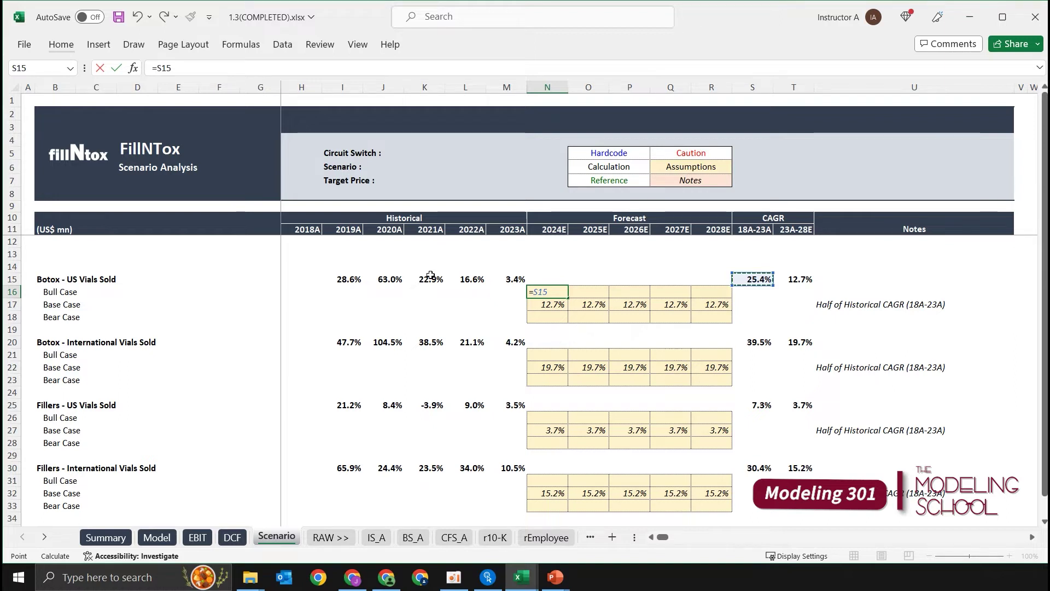
pyautogui.press('F4')
pyautogui.press('F4')
pyautogui.press('F4')
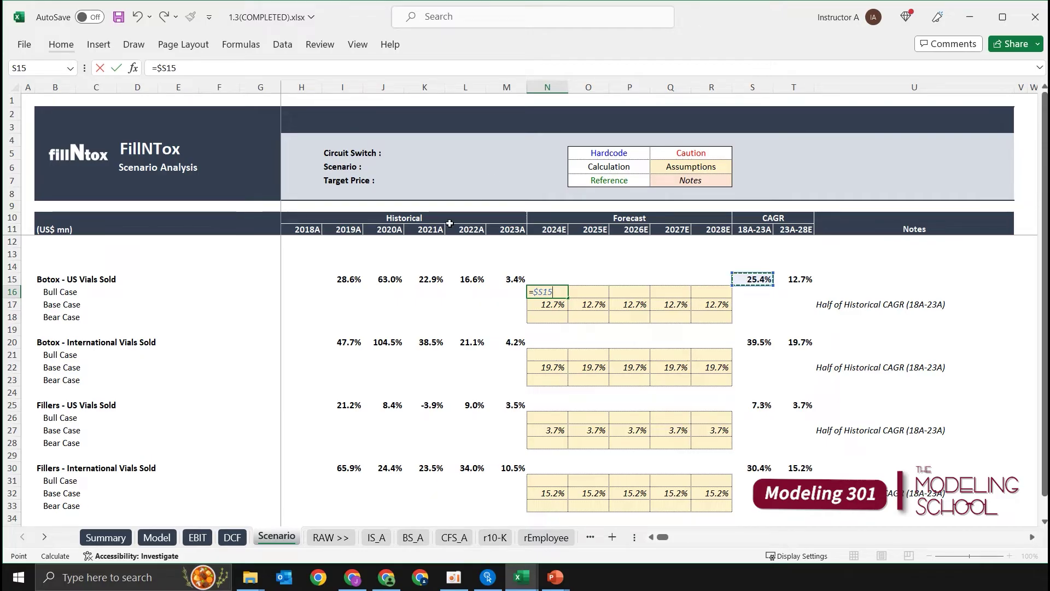
pyautogui.press('Return')
pyautogui.press('Up')
pyautogui.hotkey('shift', 'Right')
pyautogui.hotkey('shift', 'Right')
pyautogui.hotkey('shift', 'Right')
pyautogui.hotkey('shift', 'Right')
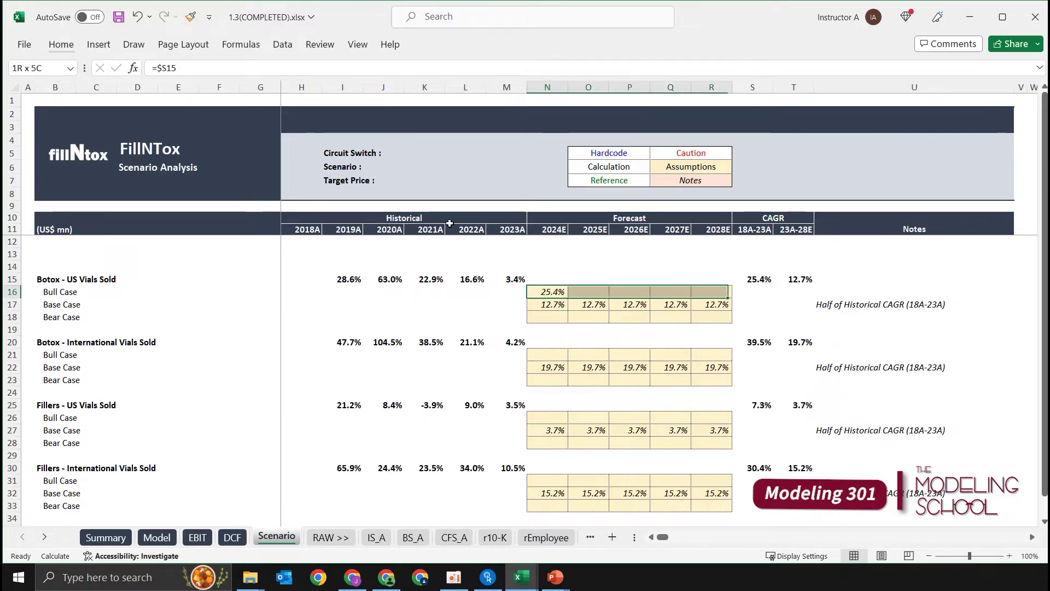
pyautogui.hotkey('ctrl', 'r')
# Paste the Bull Case formulas into rows 21, 26 and 31 (39.5%, 7.3%, 30.4%)
pyautogui.hotkey('ctrl', 'c')
pyautogui.press('Down')
pyautogui.press('Down')
pyautogui.press('Down')
pyautogui.press('Down')
pyautogui.press('Down')
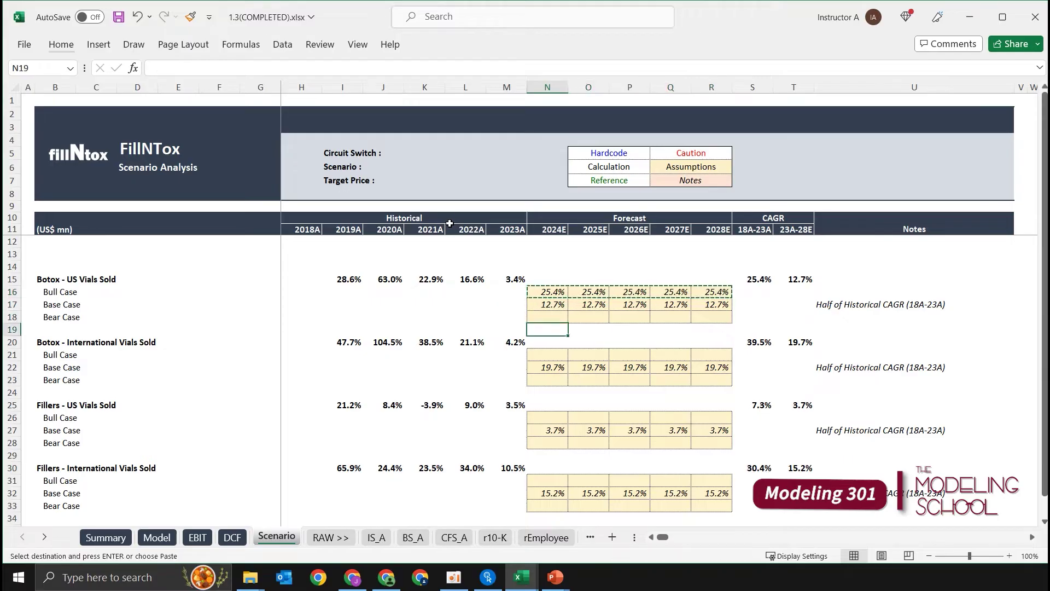
pyautogui.hotkey('ctrl', 'v')
pyautogui.press('Down')
pyautogui.press('Down')
pyautogui.press('Down')
pyautogui.press('Down')
pyautogui.press('Down')
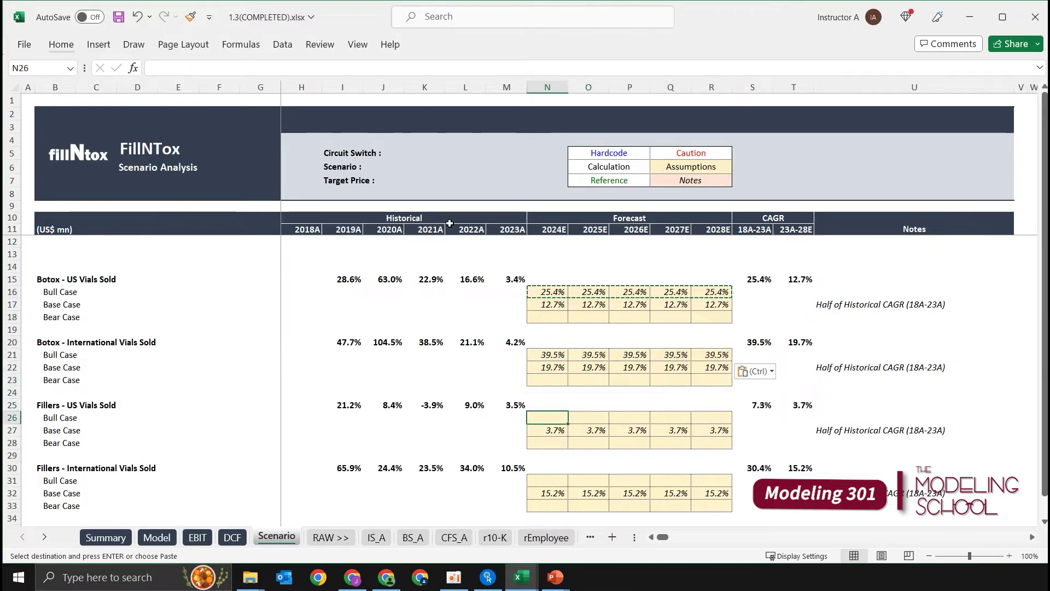
pyautogui.hotkey('ctrl', 'v')
pyautogui.press('Down')
pyautogui.press('Down')
pyautogui.press('Down')
pyautogui.press('Down')
pyautogui.press('Down')
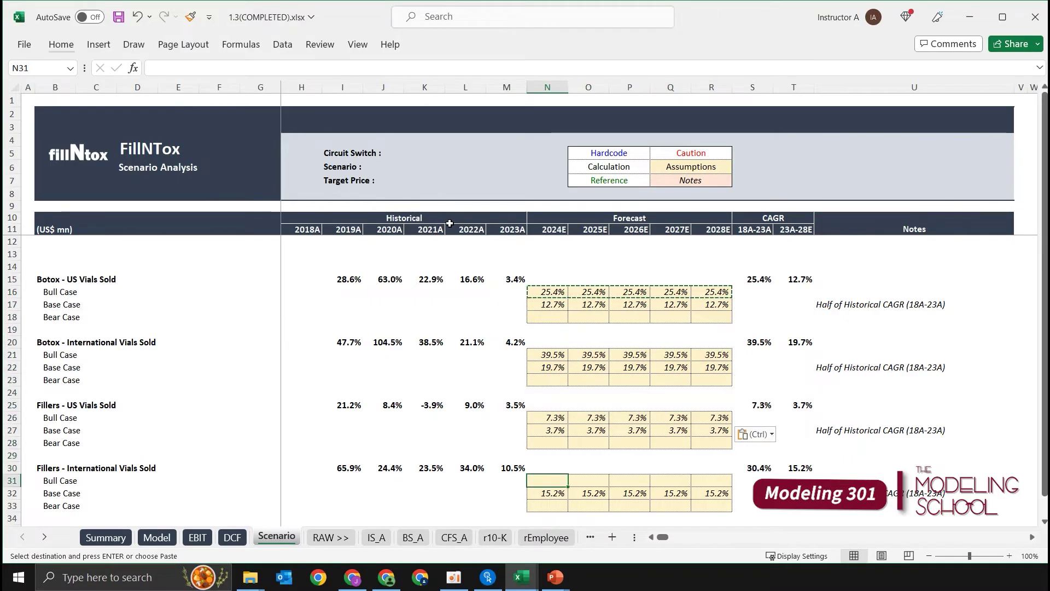
pyautogui.hotkey('ctrl', 'v')
pyautogui.press('Escape')
pyautogui.press('Up')
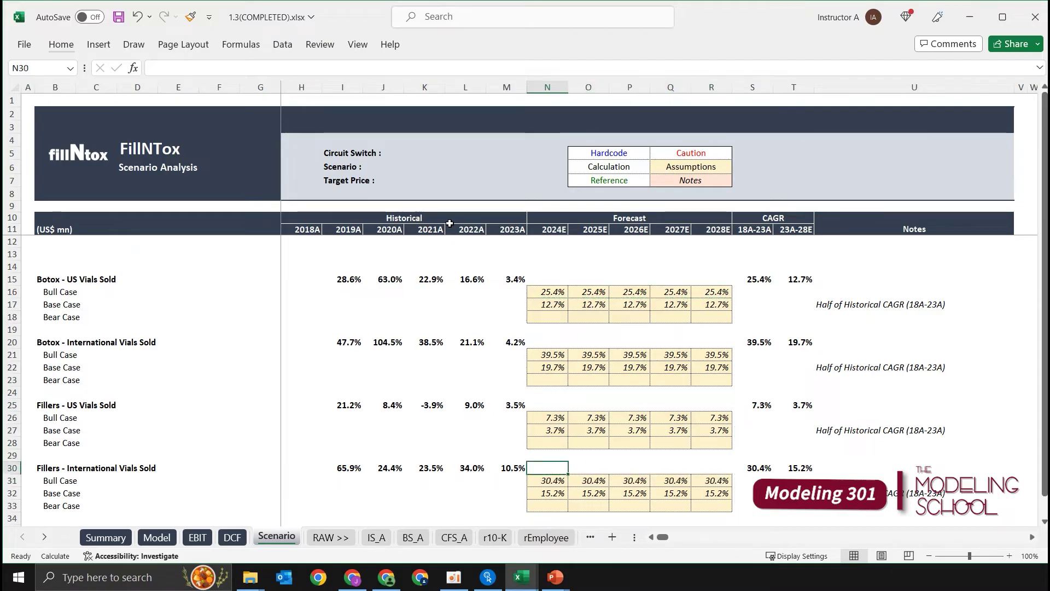
pyautogui.press('Down')
# Select each Bull Case row in turn to review the pasted rates, ending at Botox US
pyautogui.hotkey('shift', 'space')
pyautogui.press('Up')
pyautogui.press('Up')
pyautogui.press('Up')
pyautogui.press('Up')
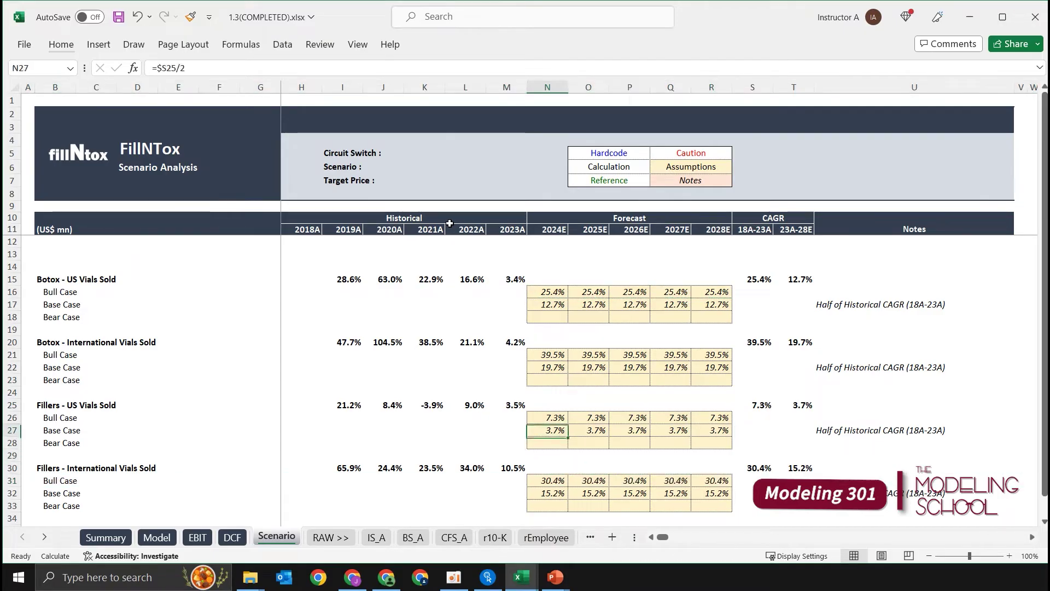
pyautogui.press('Up')
pyautogui.hotkey('shift', 'space')
pyautogui.press('Up')
pyautogui.press('Up')
pyautogui.press('Up')
pyautogui.press('Up')
pyautogui.press('Up')
pyautogui.hotkey('shift', 'space')
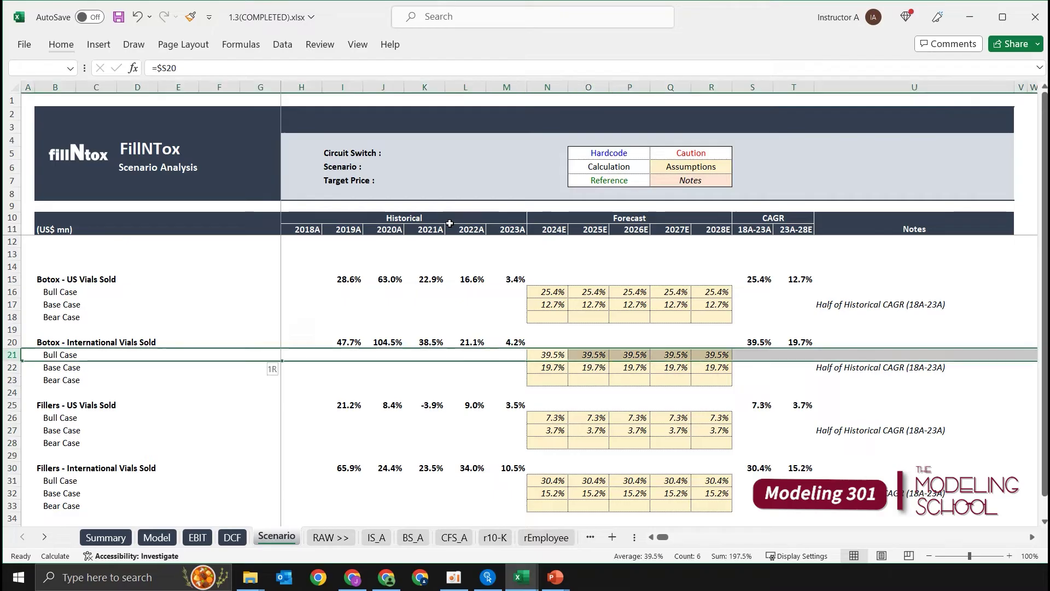
pyautogui.press('Up')
pyautogui.press('Up')
pyautogui.press('Up')
pyautogui.press('Up')
pyautogui.press('Up')
pyautogui.hotkey('shift', 'space')
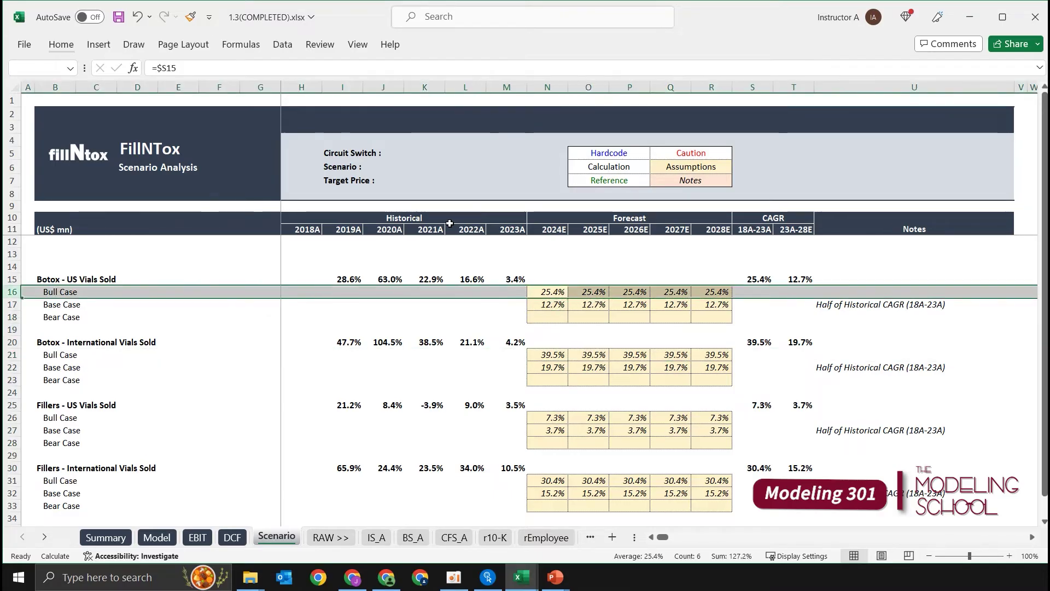
pyautogui.press('Up')
pyautogui.press('Down')
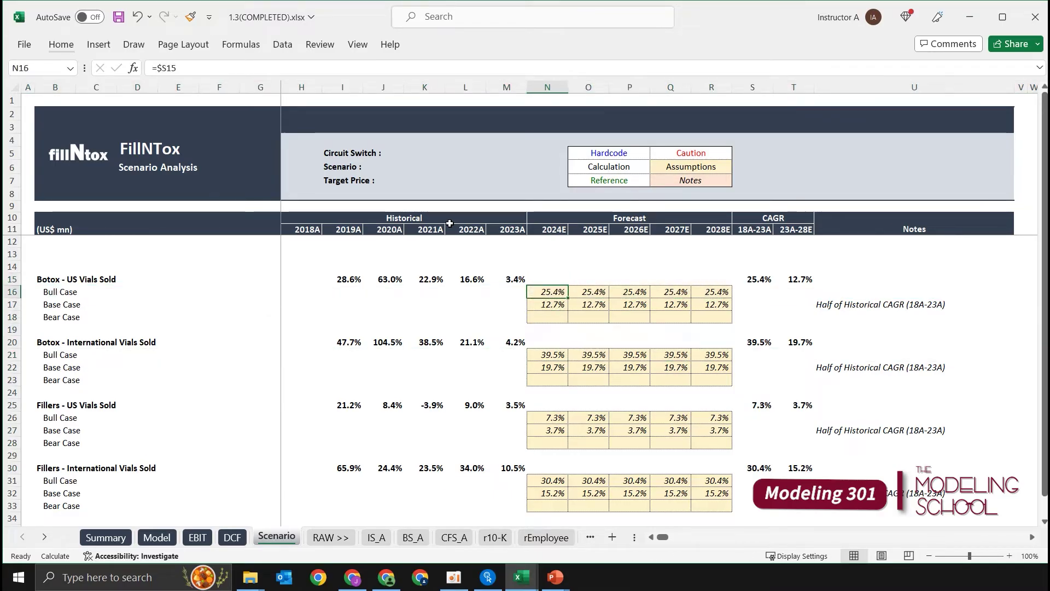
pyautogui.press('Up')
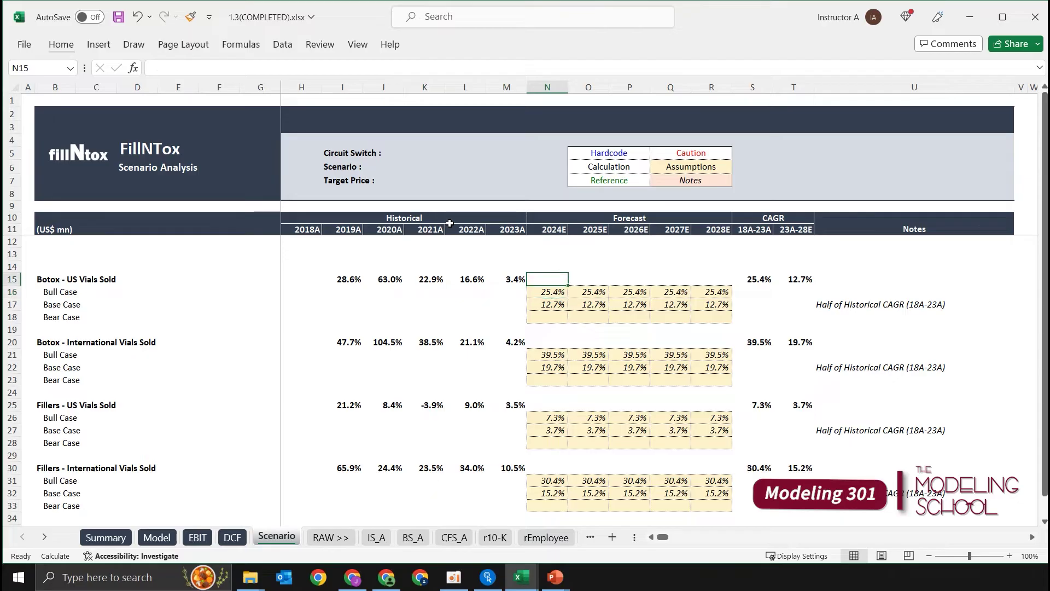
pyautogui.press('Down')
pyautogui.press('Down')
pyautogui.press('Down')
pyautogui.press('Up')
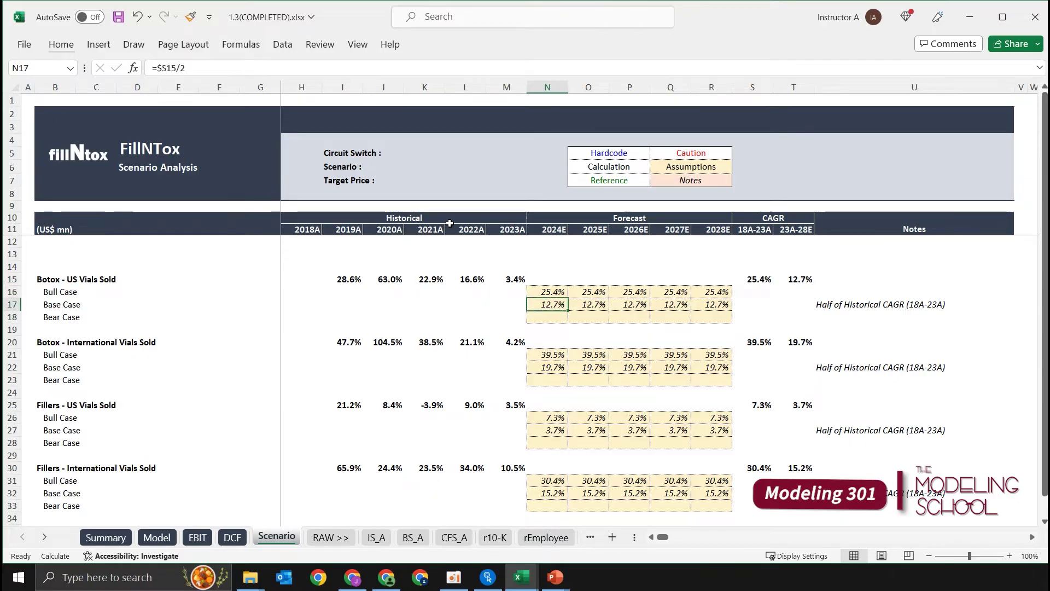
pyautogui.press('Down')
pyautogui.press('Up')
pyautogui.press('Down')
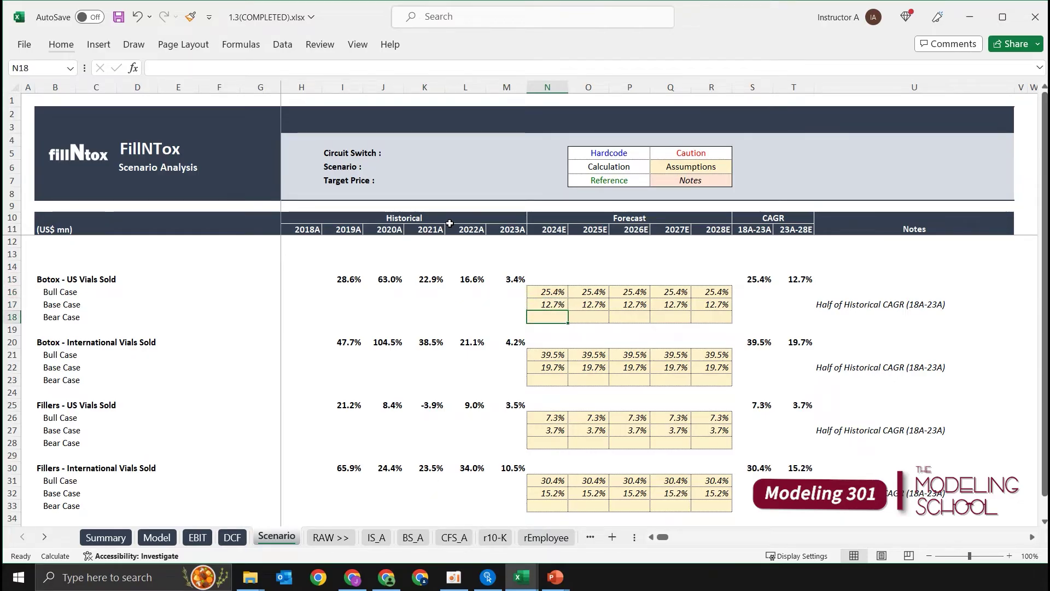
pyautogui.press('Up')
pyautogui.press('Down')
pyautogui.press('Down')
pyautogui.press('Up')
pyautogui.press('Up')
pyautogui.press('Up')
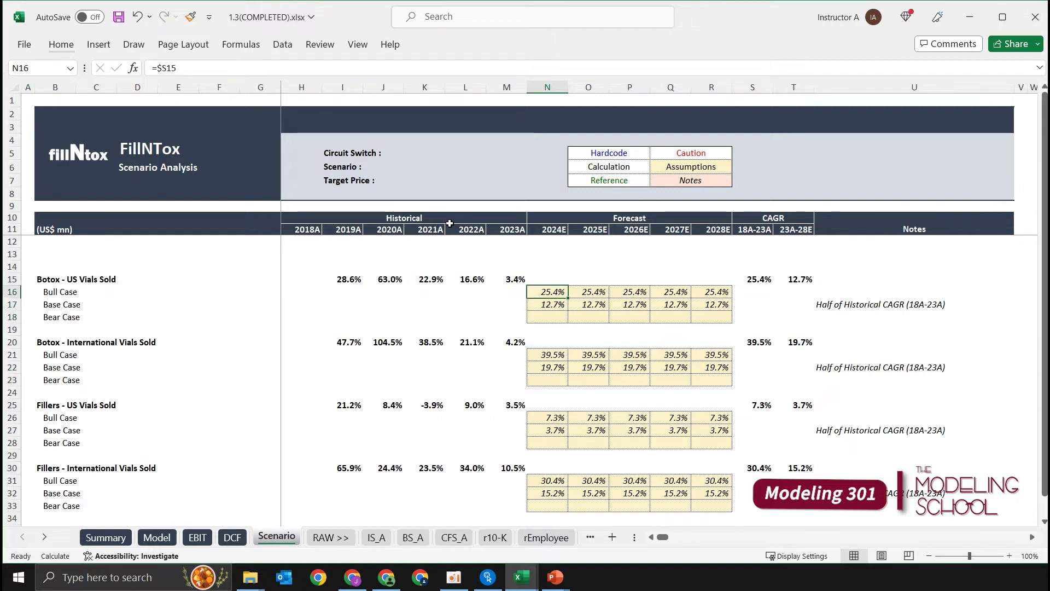
pyautogui.press('Down')
pyautogui.press('Down')
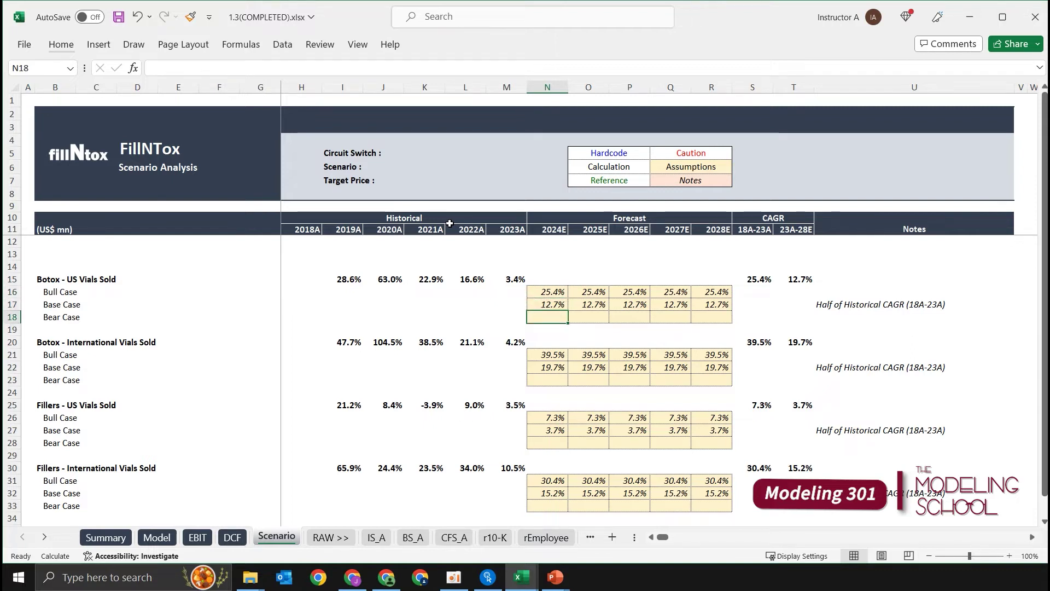
pyautogui.press('Left')
pyautogui.press('Left')
pyautogui.press('Left')
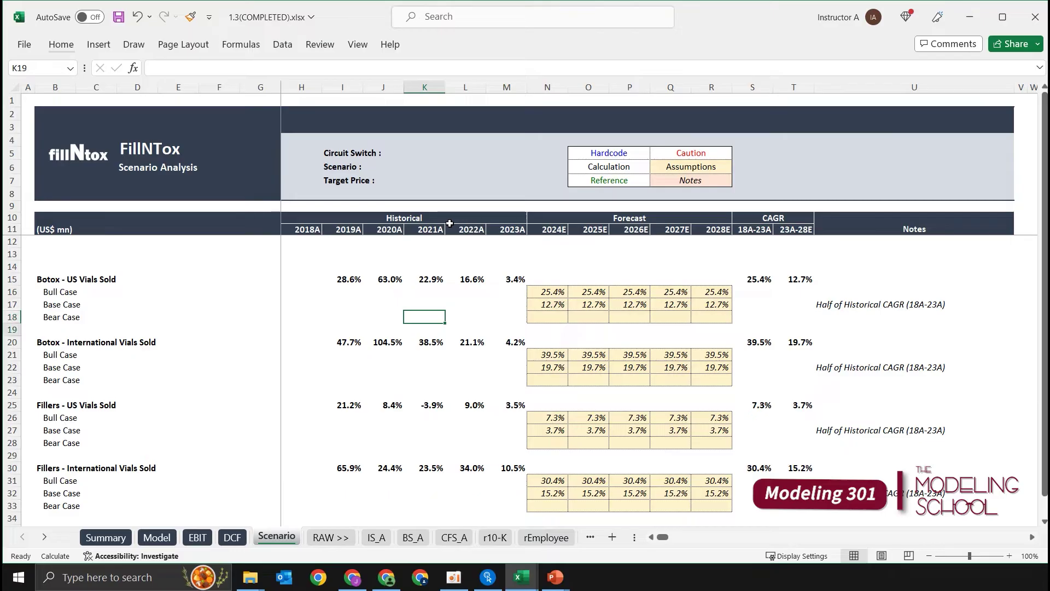
pyautogui.press('Up')
pyautogui.press('Up')
pyautogui.press('Up')
pyautogui.press('Left')
pyautogui.hotkey('shift', 'Down')
pyautogui.hotkey('shift', 'Down')
pyautogui.hotkey('shift', 'Down')
pyautogui.hotkey('shift', 'Down')
pyautogui.hotkey('shift', 'Down')
pyautogui.hotkey('shift', 'Down')
pyautogui.hotkey('shift', 'Down')
pyautogui.hotkey('shift', 'Down')
pyautogui.hotkey('shift', 'Down')
pyautogui.hotkey('shift', 'Down')
pyautogui.hotkey('shift', 'Down')
pyautogui.hotkey('shift', 'Down')
pyautogui.hotkey('shift', 'Down')
pyautogui.hotkey('shift', 'Down')
pyautogui.hotkey('shift', 'Down')
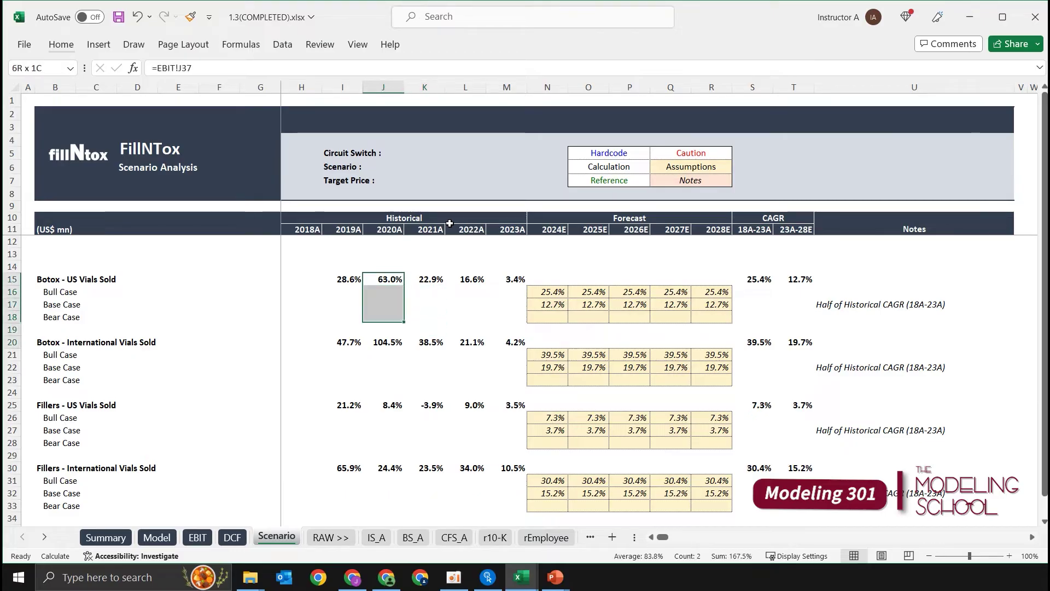
pyautogui.hotkey('shift', 'Up')
pyautogui.hotkey('shift', 'Up')
pyautogui.hotkey('shift', 'Up')
pyautogui.hotkey('shift', 'Up')
pyautogui.hotkey('shift', 'Up')
pyautogui.hotkey('shift', 'Up')
pyautogui.hotkey('shift', 'Up')
pyautogui.hotkey('shift', 'Up')
pyautogui.hotkey('shift', 'Up')
pyautogui.hotkey('shift', 'Up')
pyautogui.hotkey('shift', 'Up')
pyautogui.hotkey('shift', 'Up')
pyautogui.hotkey('shift', 'Up')
pyautogui.hotkey('shift', 'Up')
pyautogui.hotkey('shift', 'Up')
pyautogui.hotkey('shift', 'Down')
pyautogui.hotkey('shift', 'Down')
pyautogui.hotkey('shift', 'Down')
pyautogui.hotkey('shift', 'Down')
pyautogui.hotkey('shift', 'Down')
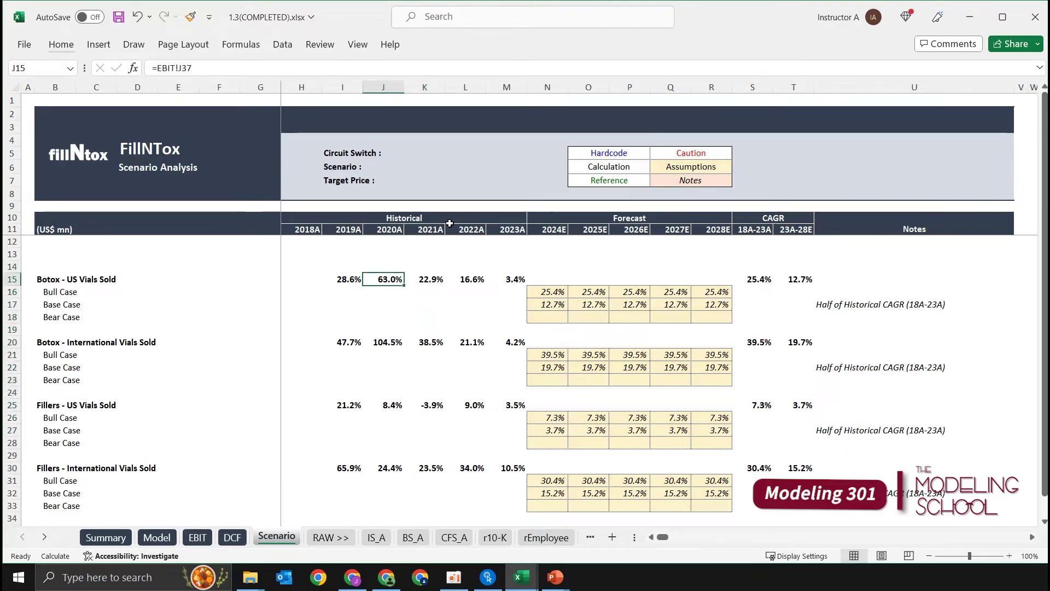
pyautogui.hotkey('shift', 'Down')
pyautogui.hotkey('shift', 'Down')
pyautogui.hotkey('shift', 'Down')
pyautogui.hotkey('shift', 'Down')
pyautogui.hotkey('shift', 'Down')
pyautogui.hotkey('shift', 'Down')
pyautogui.hotkey('shift', 'Down')
pyautogui.hotkey('shift', 'Down')
pyautogui.hotkey('shift', 'Down')
pyautogui.hotkey('shift', 'Down')
pyautogui.hotkey('shift', 'Right')
pyautogui.hotkey('shift', 'Right')
pyautogui.hotkey('shift', 'Right')
pyautogui.hotkey('shift', 'Right')
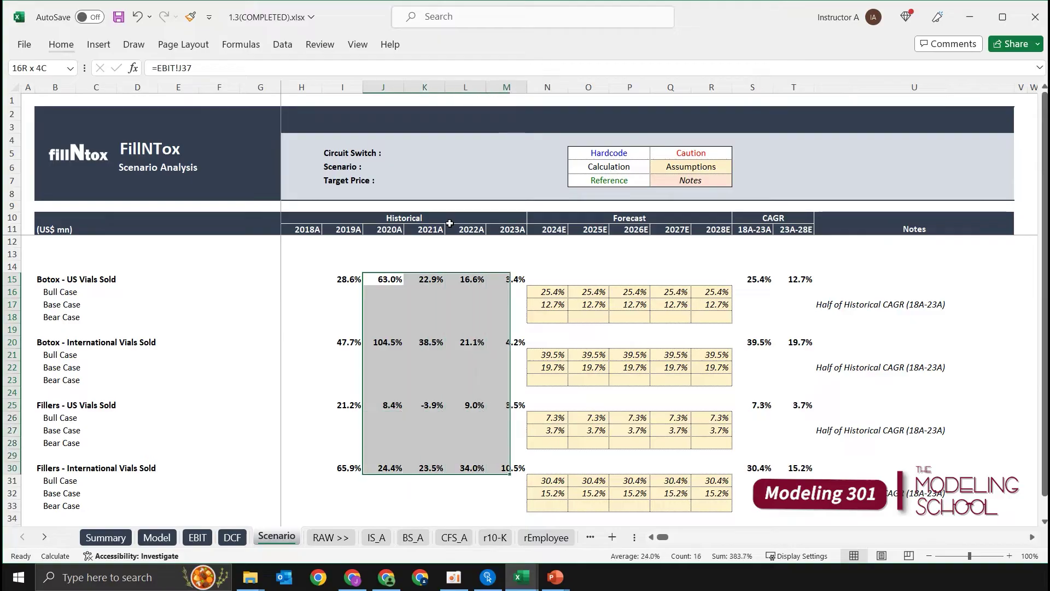
pyautogui.hotkey('shift', 'BackSpace')
pyautogui.hotkey('shift', 'Right')
pyautogui.hotkey('shift', 'Right')
pyautogui.hotkey('shift', 'Right')
pyautogui.press('Down')
pyautogui.press('Down')
pyautogui.press('Down')
pyautogui.press('Down')
pyautogui.press('Down')
pyautogui.hotkey('shift', 'Right')
pyautogui.hotkey('shift', 'Right')
pyautogui.hotkey('shift', 'Right')
pyautogui.press('Down')
pyautogui.press('Down')
pyautogui.press('Down')
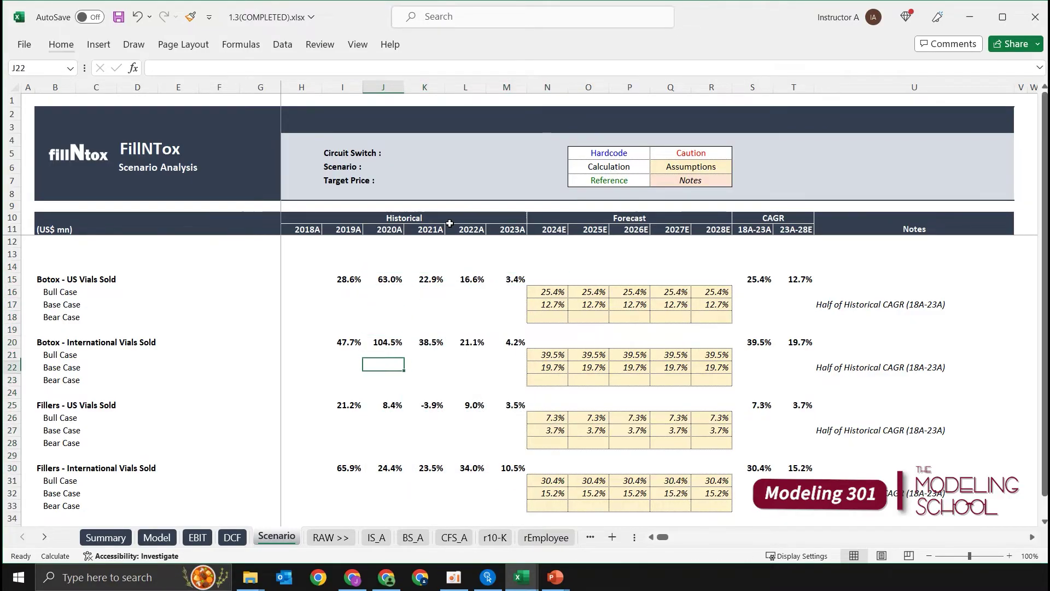
pyautogui.press('Right')
pyautogui.press('Down')
pyautogui.press('Down')
pyautogui.press('Left')
pyautogui.press('Right')
pyautogui.press('Right')
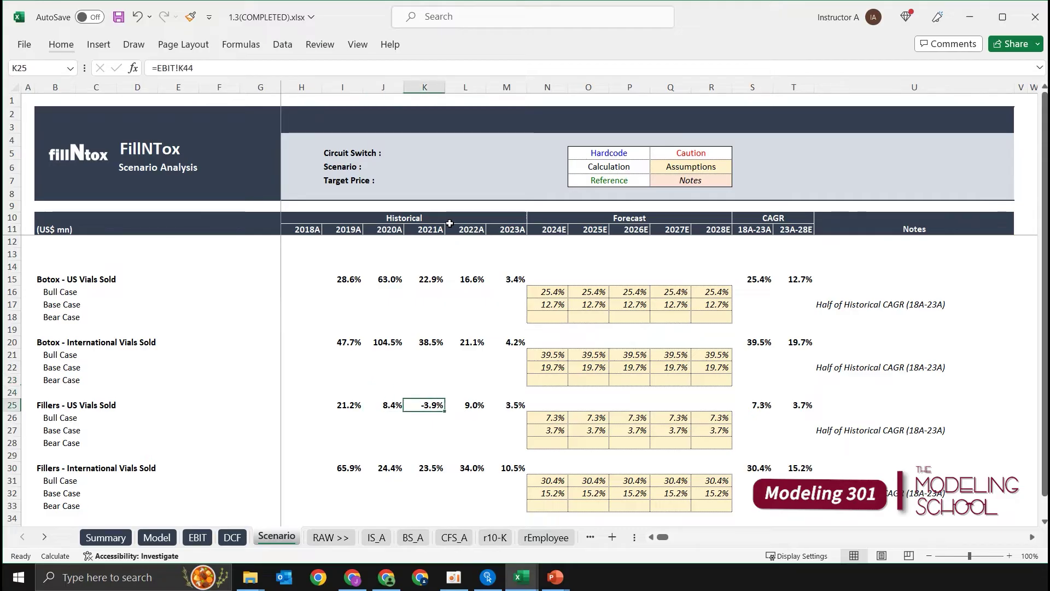
pyautogui.press('Down')
pyautogui.press('Down')
pyautogui.press('Down')
pyautogui.press('Down')
pyautogui.press('Down')
pyautogui.press('Left')
pyautogui.press('Left')
pyautogui.press('Right')
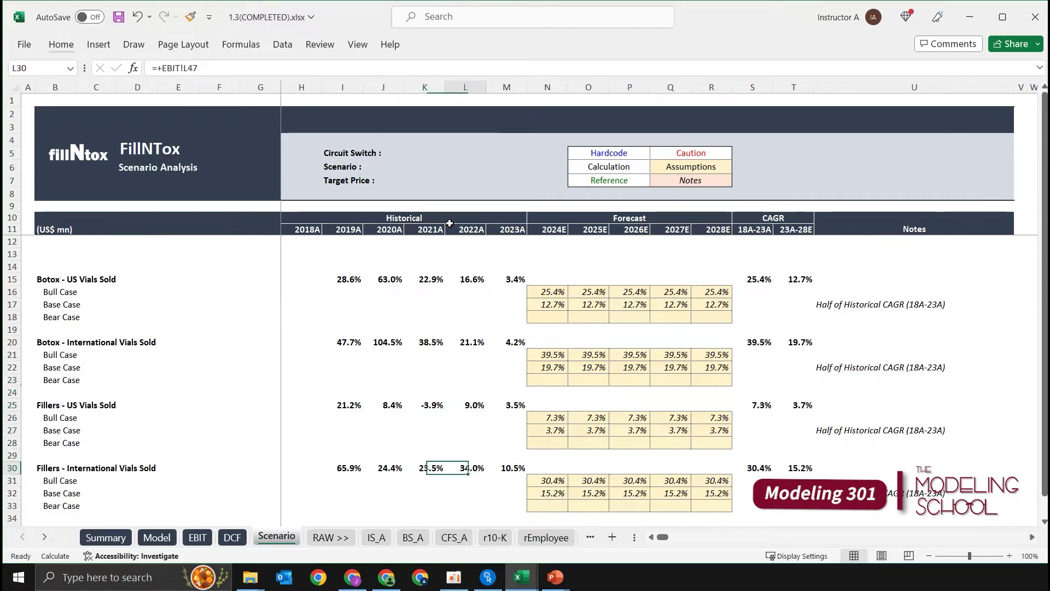
pyautogui.press('Right')
pyautogui.press('Right')
pyautogui.press('Right')
pyautogui.press('Up')
pyautogui.press('Up')
pyautogui.press('Up')
pyautogui.press('Up')
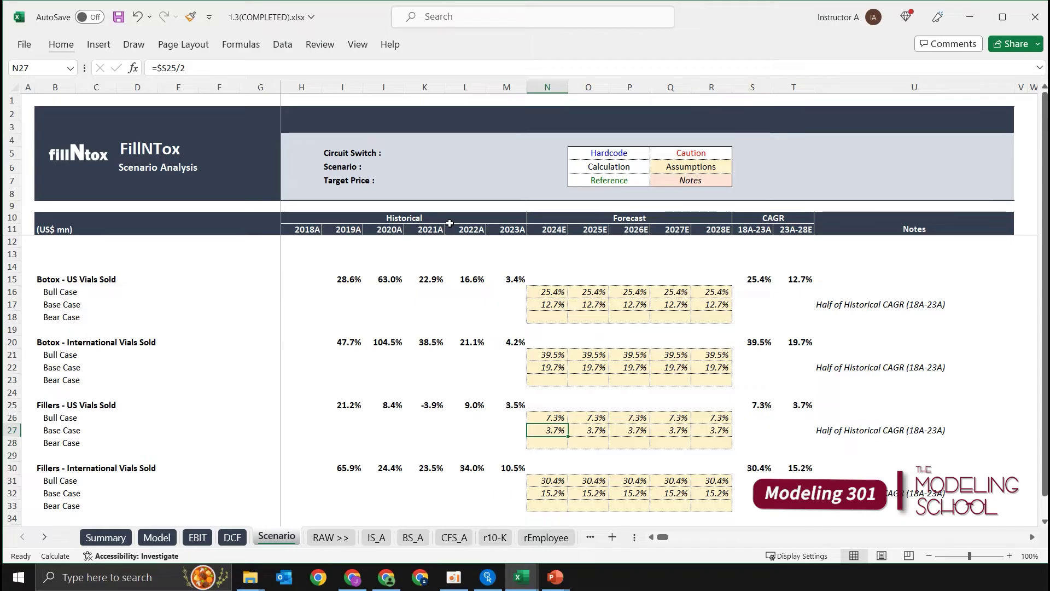
pyautogui.press('Up')
pyautogui.press('Up')
pyautogui.press('Up')
pyautogui.press('Up')
pyautogui.press('Up')
pyautogui.press('Up')
pyautogui.press('Up')
pyautogui.press('Up')
pyautogui.press('Up')
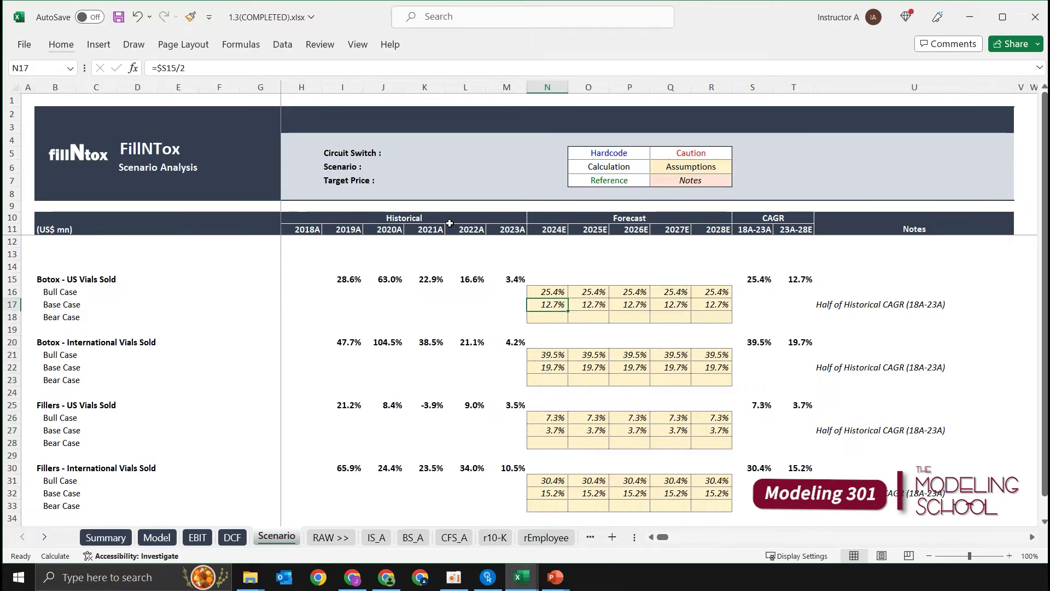
pyautogui.press('Up')
pyautogui.press('Right')
pyautogui.press('Right')
pyautogui.press('Right')
pyautogui.press('Right')
pyautogui.press('Right')
pyautogui.press('Right')
pyautogui.press('Right')
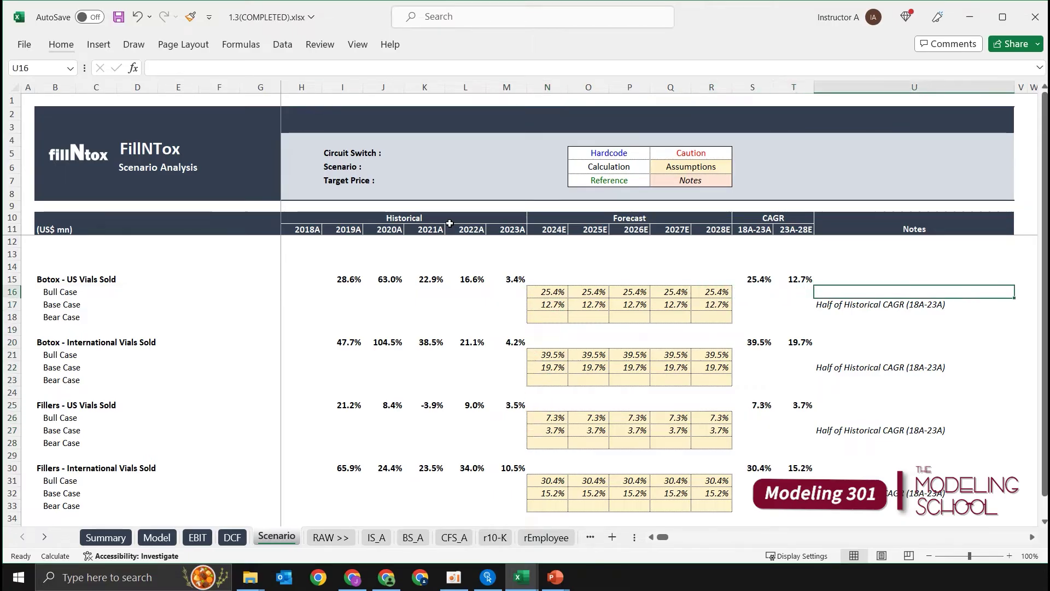
# Enter the italic note 'Historical CAGR (18A-23A)' in U16 and copy it into U21, U26 and U31
pyautogui.write('Historical')
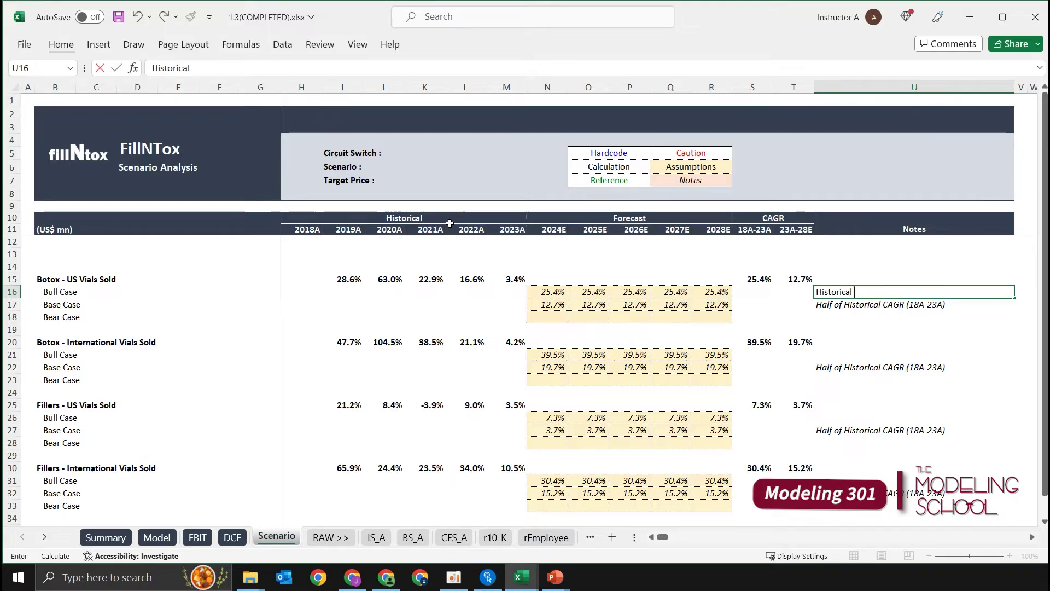
pyautogui.write(' CAGR (18A')
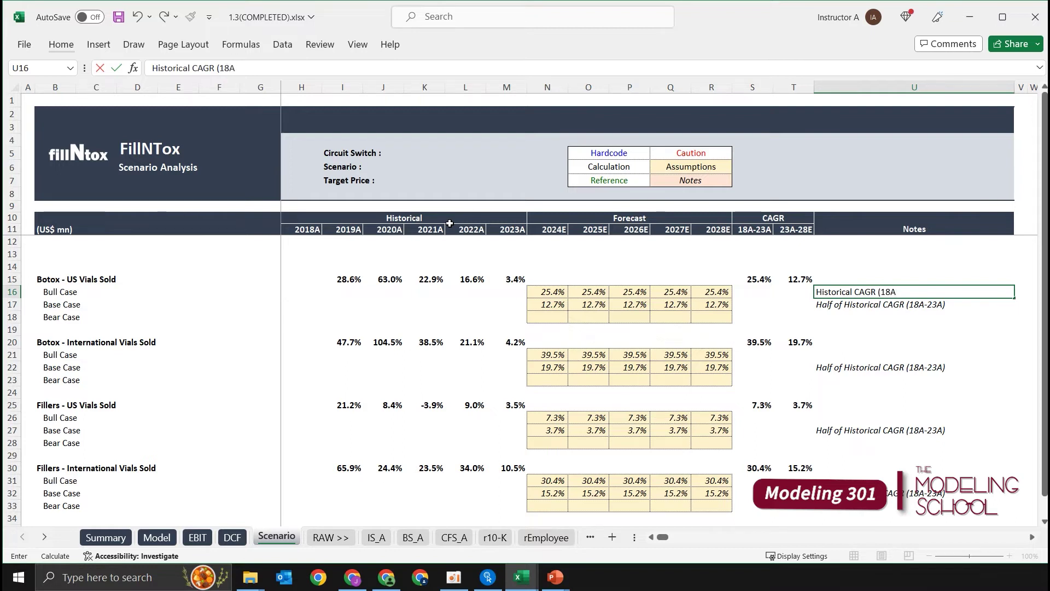
pyautogui.write('-23A)')
pyautogui.press('Return')
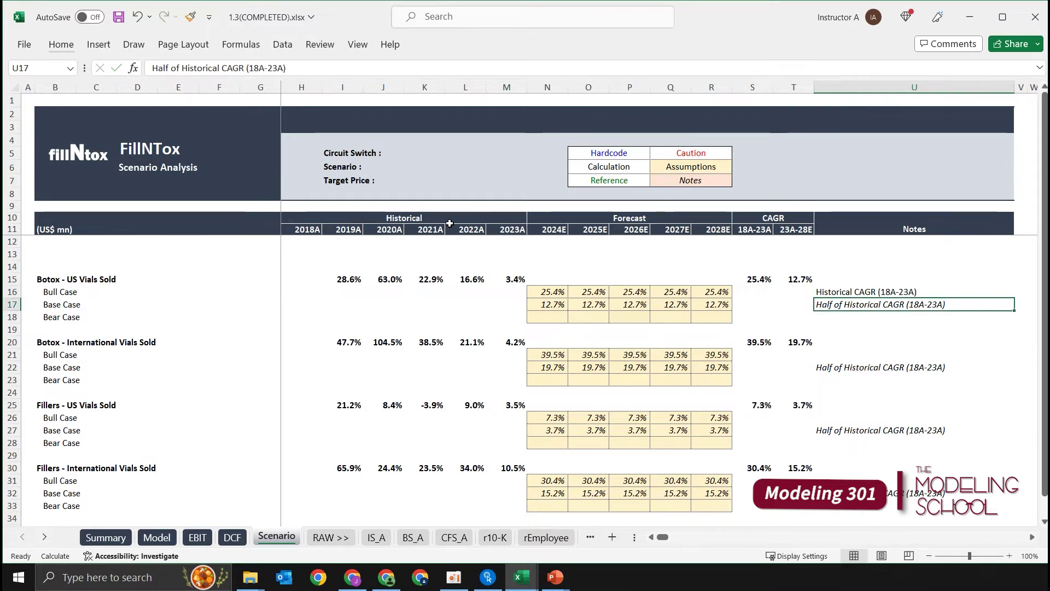
pyautogui.press('Up')
pyautogui.hotkey('ctrl', 'i')
pyautogui.hotkey('ctrl', 'c')
pyautogui.press('Down')
pyautogui.press('Down')
pyautogui.press('Down')
pyautogui.press('Down')
pyautogui.press('Down')
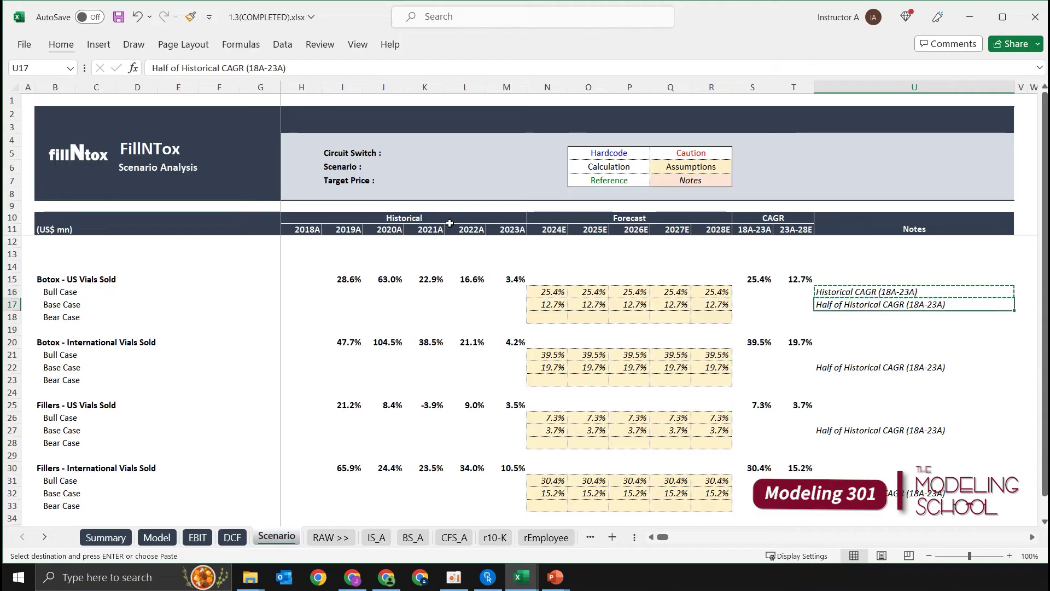
pyautogui.hotkey('ctrl', 'v')
pyautogui.press('Down')
pyautogui.press('Down')
pyautogui.press('Down')
pyautogui.press('Down')
pyautogui.press('Down')
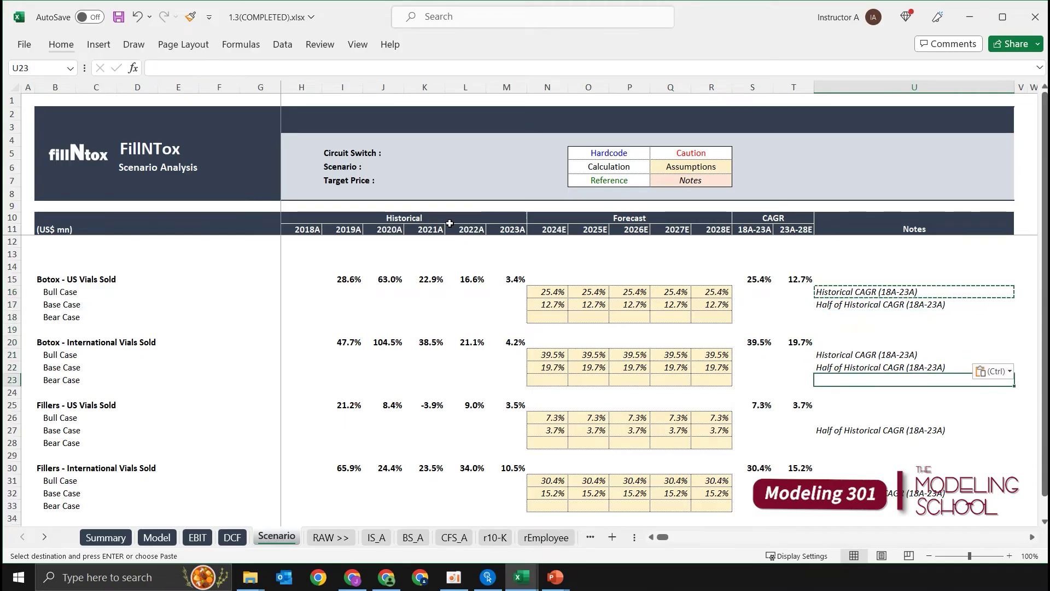
pyautogui.hotkey('ctrl', 'v')
pyautogui.press('Down')
pyautogui.press('Down')
pyautogui.press('Down')
pyautogui.press('Down')
pyautogui.press('Down')
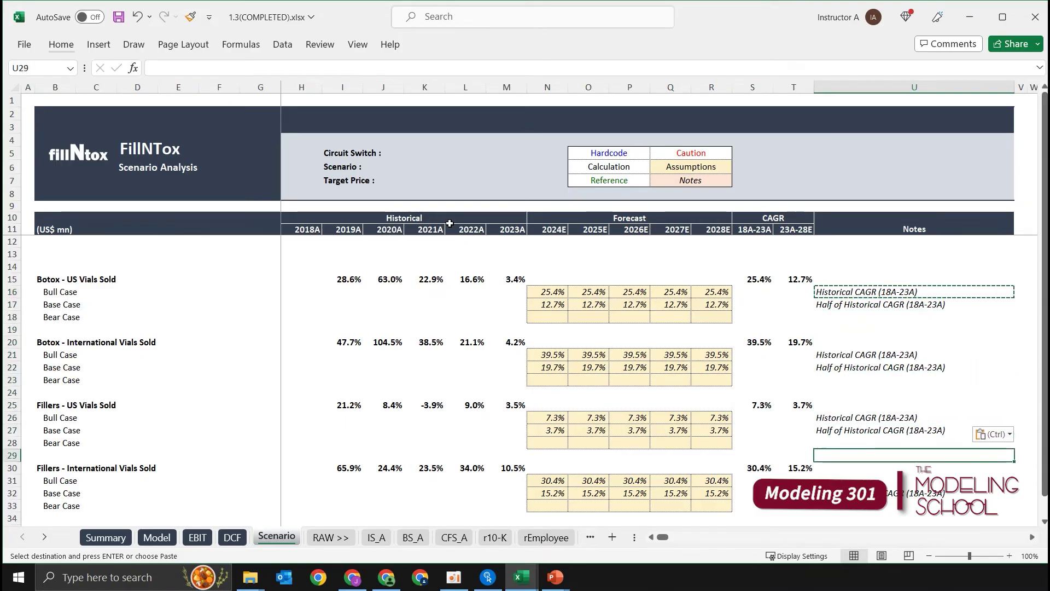
pyautogui.hotkey('ctrl', 'v')
pyautogui.press('Escape')
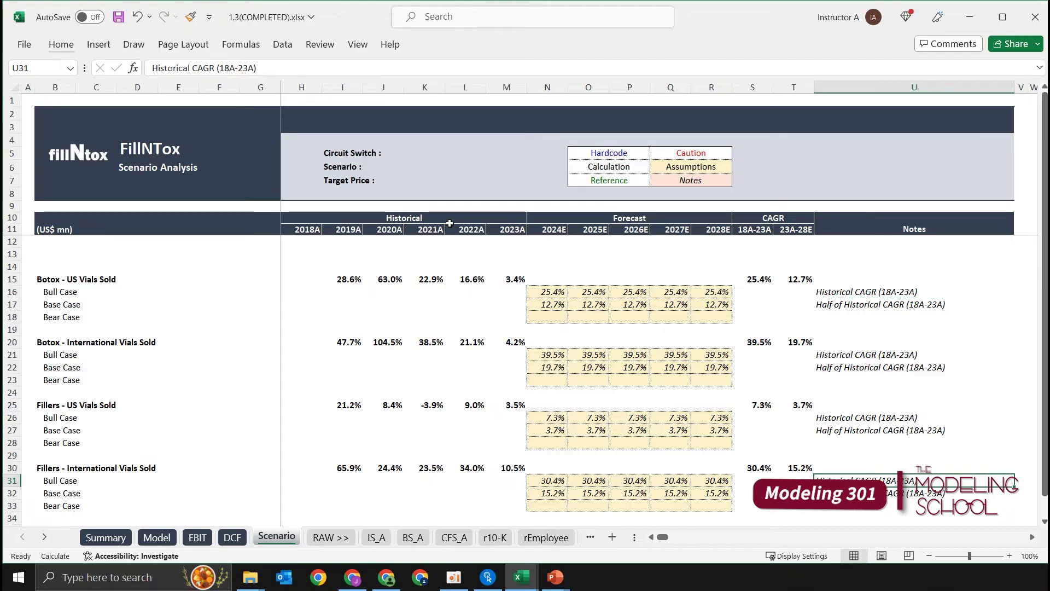
# Start a formula in N18, the Botox US Bear Case 2024E cell
pyautogui.press('Up')
pyautogui.press('Up')
pyautogui.press('Up')
pyautogui.press('Up')
pyautogui.press('Up')
pyautogui.press('Up')
pyautogui.press('Up')
pyautogui.press('Left')
pyautogui.press('Left')
pyautogui.press('Left')
pyautogui.press('Up')
pyautogui.press('Up')
pyautogui.press('Up')
pyautogui.press('Up')
pyautogui.press('Up')
pyautogui.press('Up')
pyautogui.press('Left')
pyautogui.press('Left')
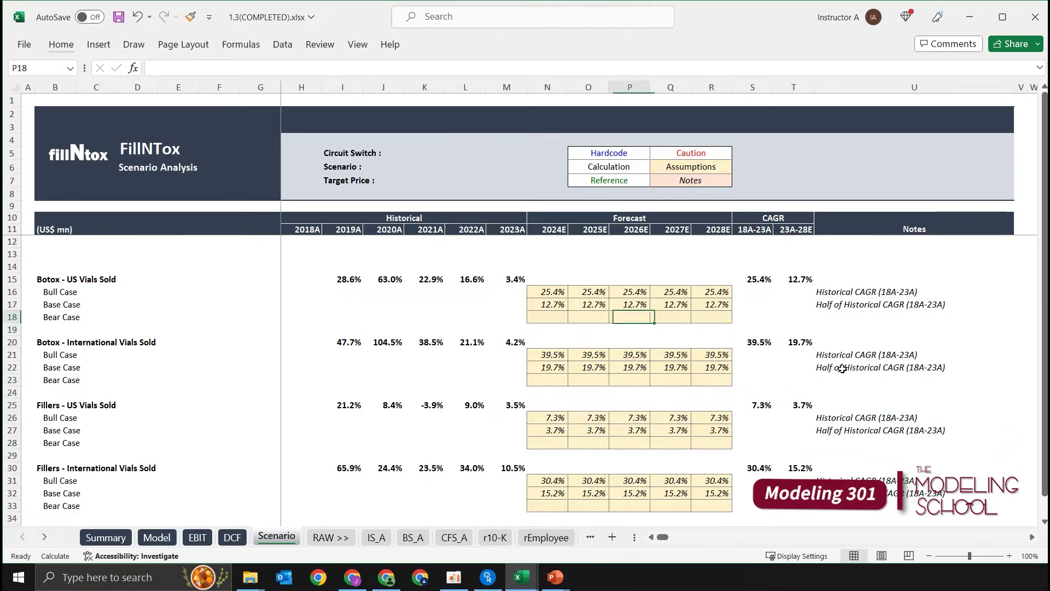
pyautogui.press('Left')
pyautogui.press('Left')
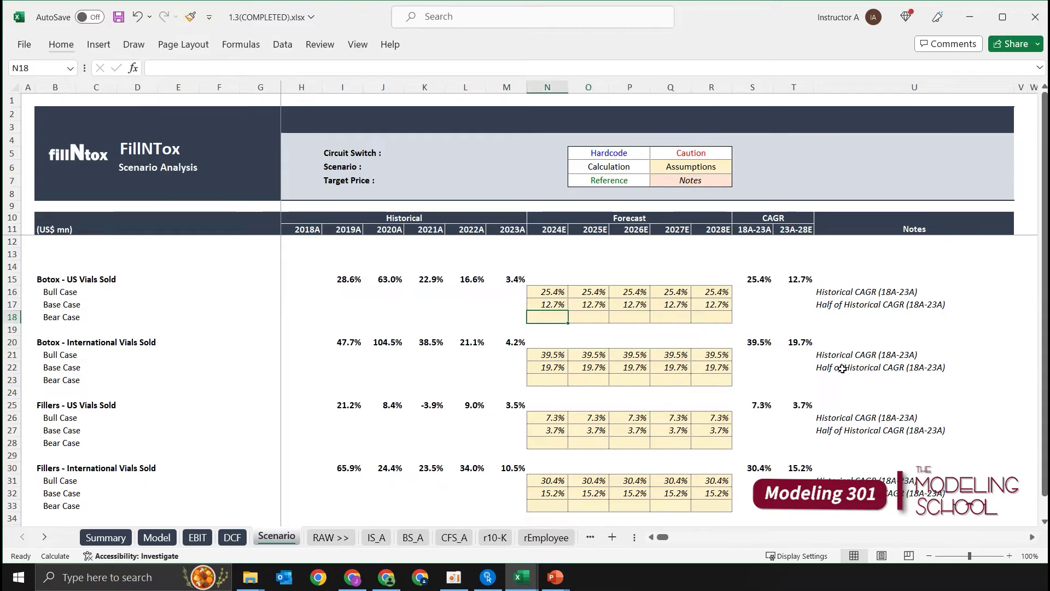
pyautogui.write('=')
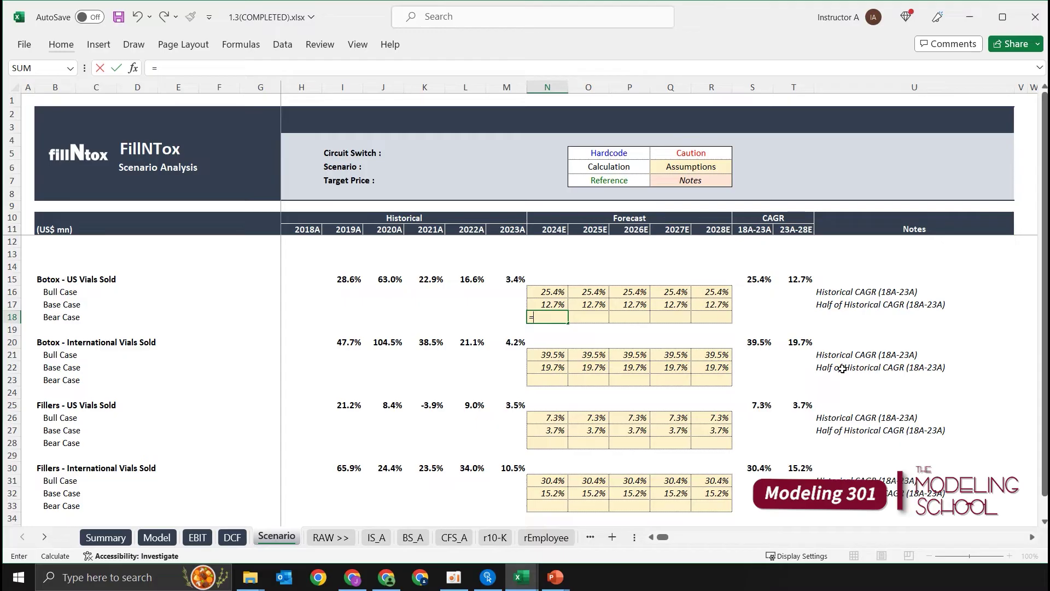
# Set Botox US Bear Case 2024E to =M15 and carry it through 2028E with =+N18 filled to R18
pyautogui.press('Left')
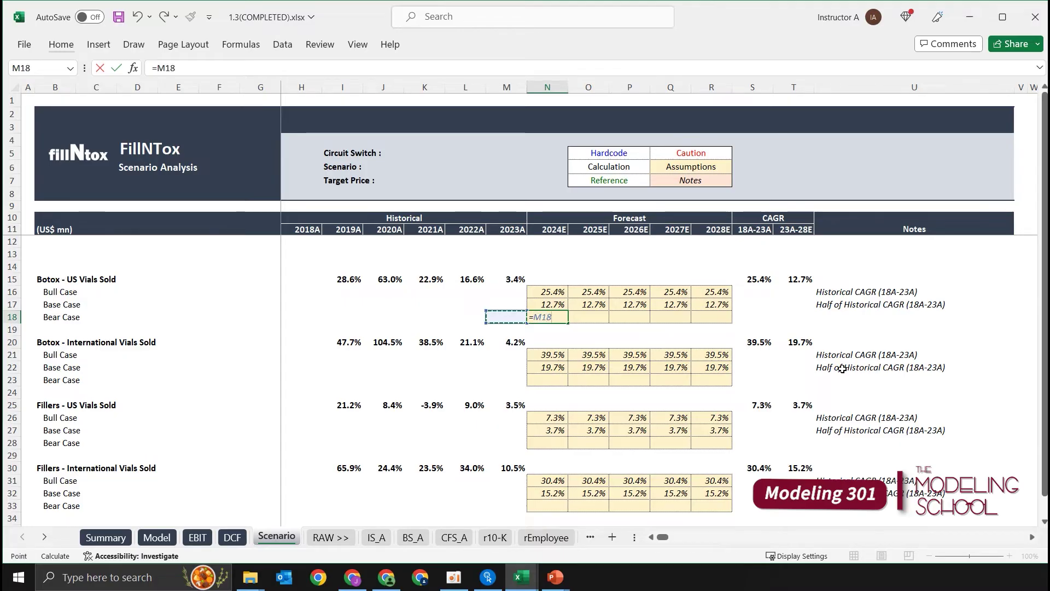
pyautogui.press('Up')
pyautogui.press('Up')
pyautogui.press('Up')
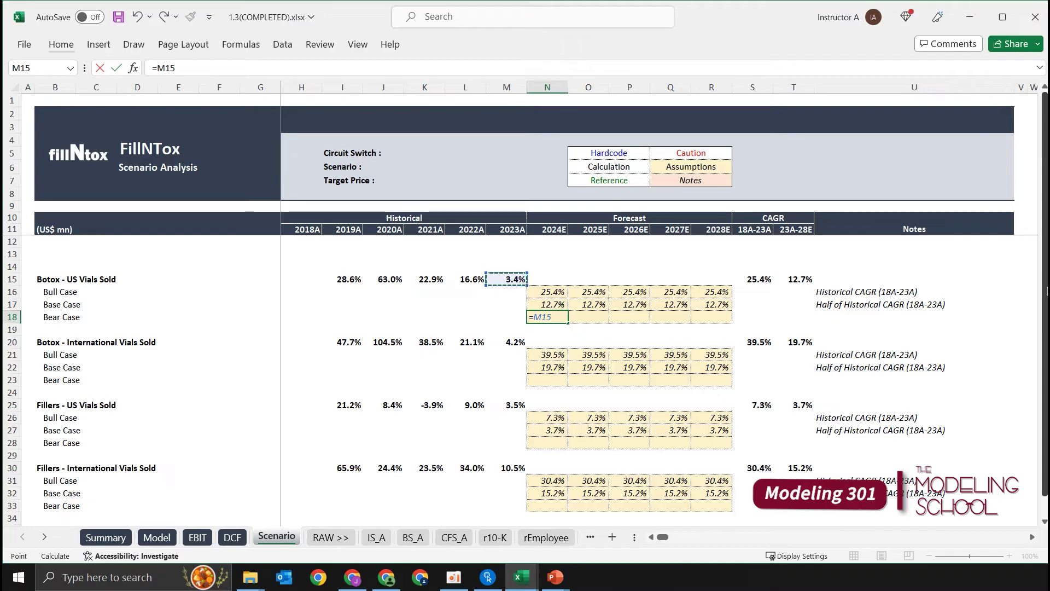
pyautogui.press('Tab')
pyautogui.write('+')
pyautogui.press('Left')
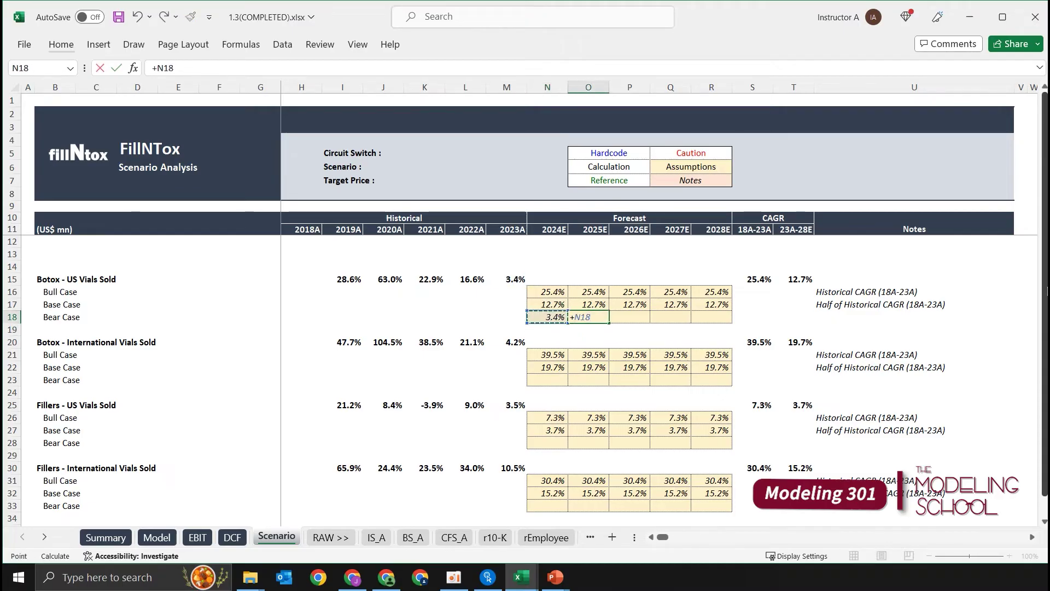
pyautogui.hotkey('ctrl', 'Return')
pyautogui.hotkey('shift', 'Right')
pyautogui.hotkey('shift', 'Right')
pyautogui.hotkey('shift', 'Right')
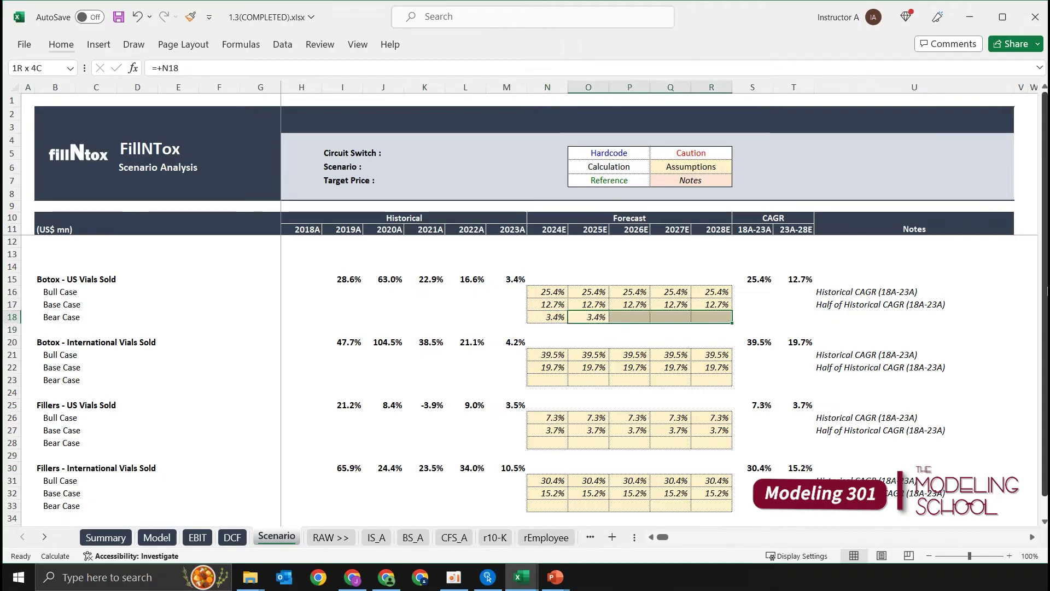
pyautogui.hotkey('ctrl', 'r')
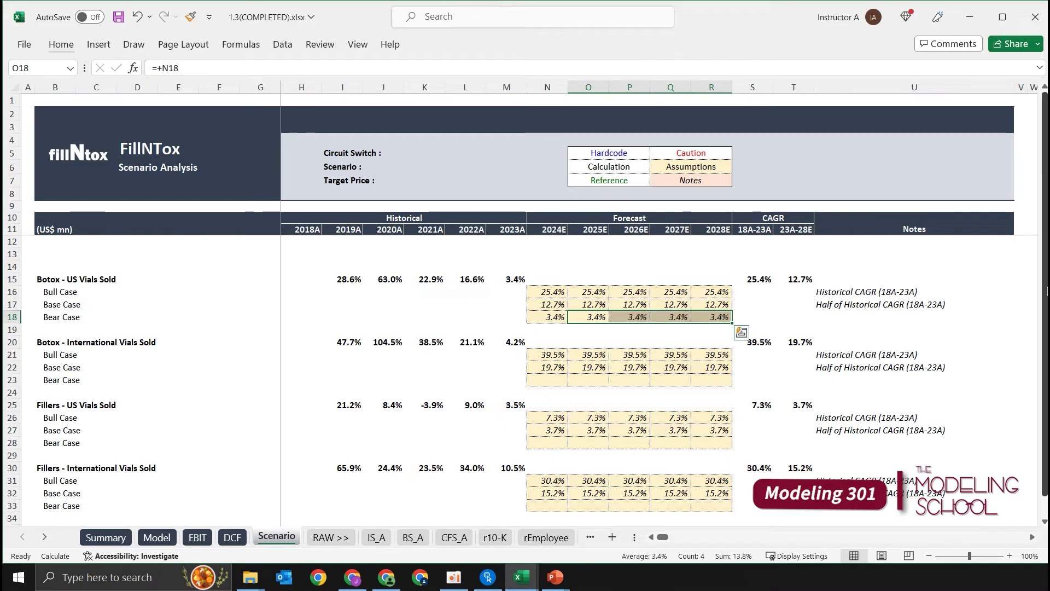
# Verify the Botox US Bear Case formulas for 2024E through 2027E
pyautogui.press('Left')
pyautogui.press('F2')
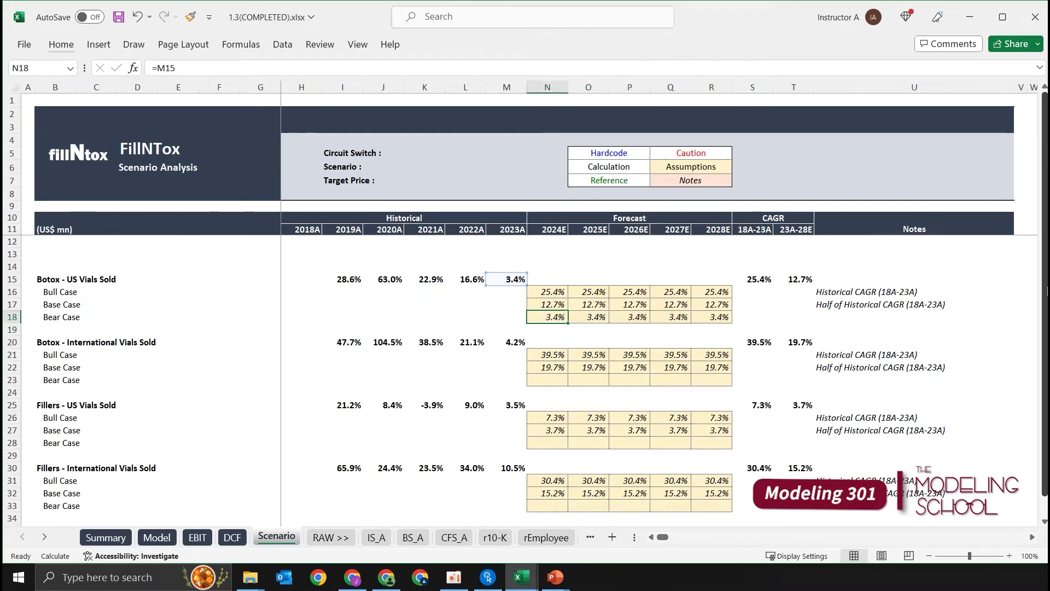
pyautogui.press('Escape')
pyautogui.press('Right')
pyautogui.press('F2')
pyautogui.press('Escape')
pyautogui.press('Right')
pyautogui.press('F2')
pyautogui.press('Escape')
pyautogui.press('Right')
pyautogui.press('F2')
pyautogui.press('Escape')
pyautogui.press('F2')
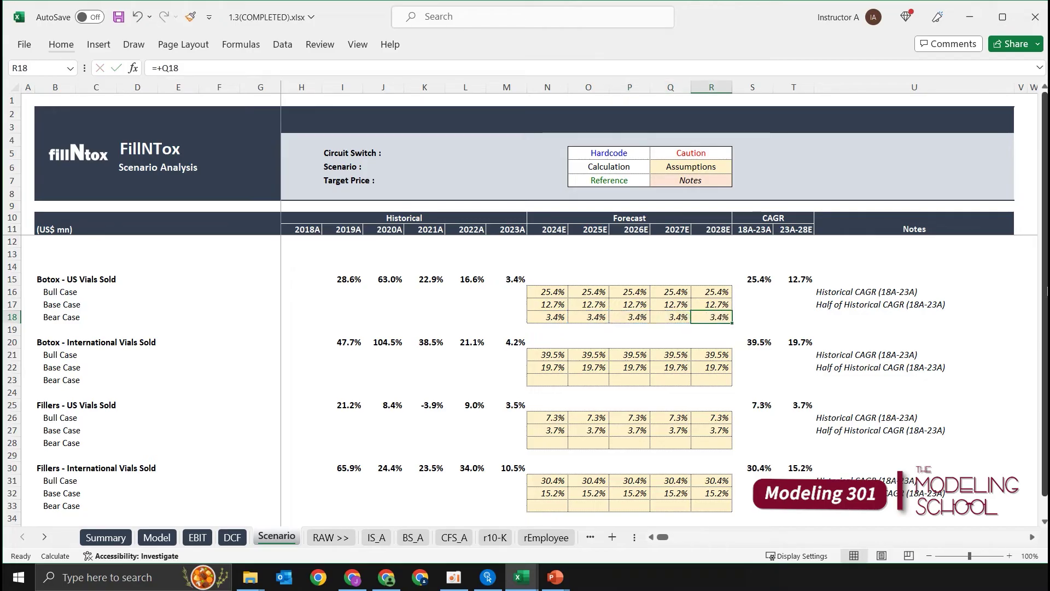
pyautogui.press('Escape')
# Copy N18:R18 into the other three segments' Bear Case rows, giving 4.2%, 3.5% and 10.5%
pyautogui.press('Left')
pyautogui.press('Left')
pyautogui.press('Left')
pyautogui.hotkey('shift', 'Right')
pyautogui.hotkey('shift', 'Right')
pyautogui.hotkey('shift', 'Right')
pyautogui.hotkey('shift', 'Right')
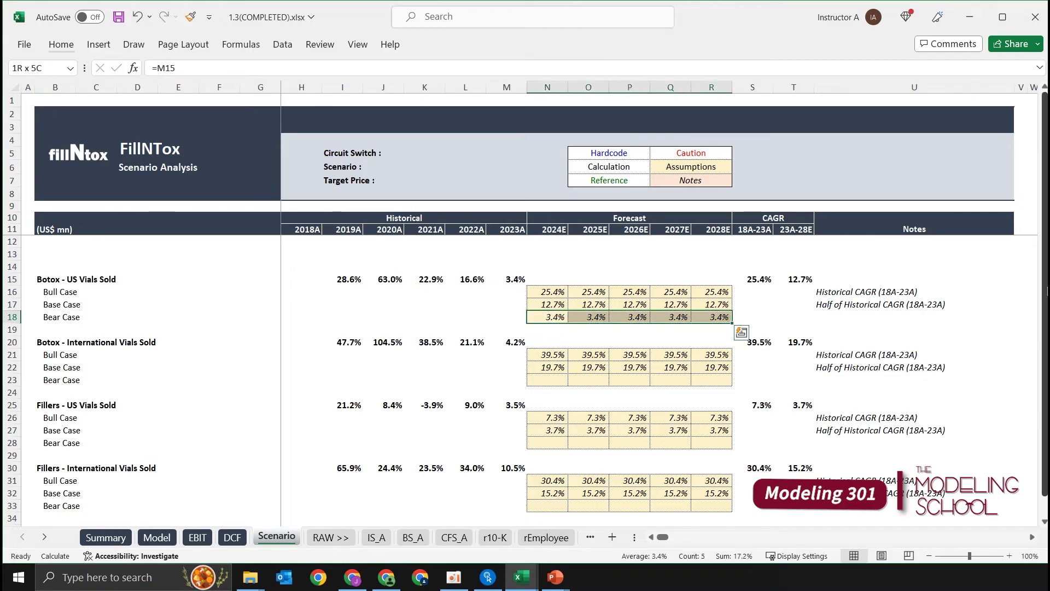
pyautogui.hotkey('ctrl', 'c')
pyautogui.press('Down')
pyautogui.press('Down')
pyautogui.press('Down')
pyautogui.press('Down')
pyautogui.press('Down')
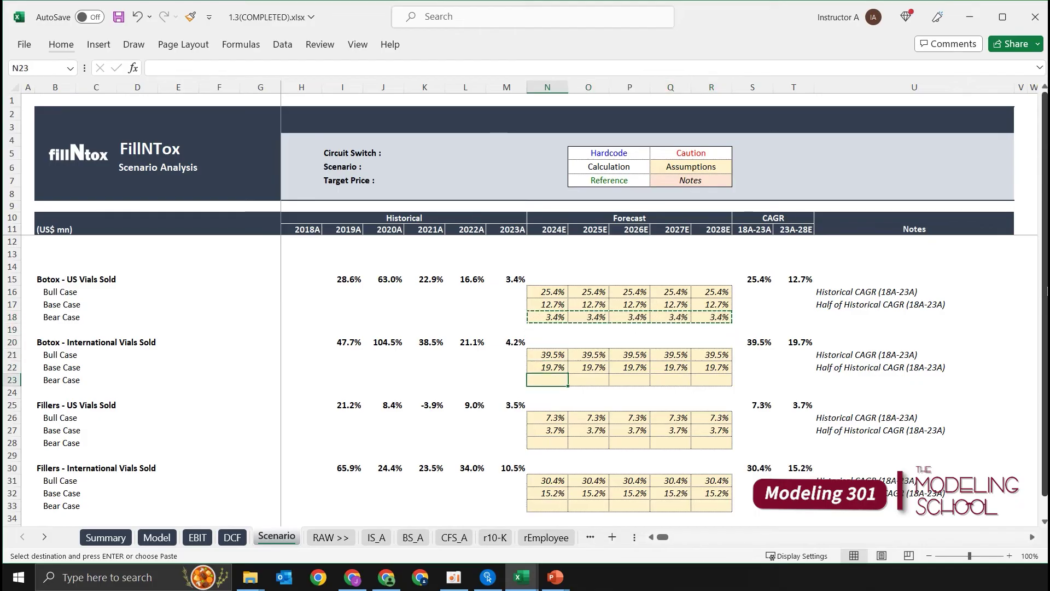
pyautogui.hotkey('ctrl', 'v')
pyautogui.press('Down')
pyautogui.press('Down')
pyautogui.press('Down')
pyautogui.press('Down')
pyautogui.press('Down')
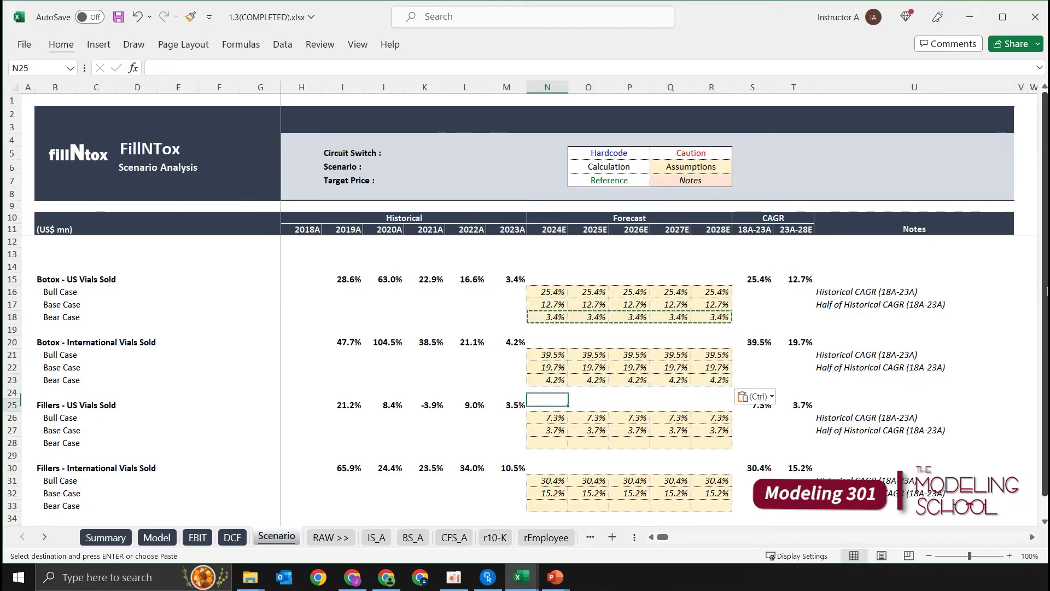
pyautogui.hotkey('ctrl', 'v')
pyautogui.press('Down')
pyautogui.press('Down')
pyautogui.press('Down')
pyautogui.press('Down')
pyautogui.press('Down')
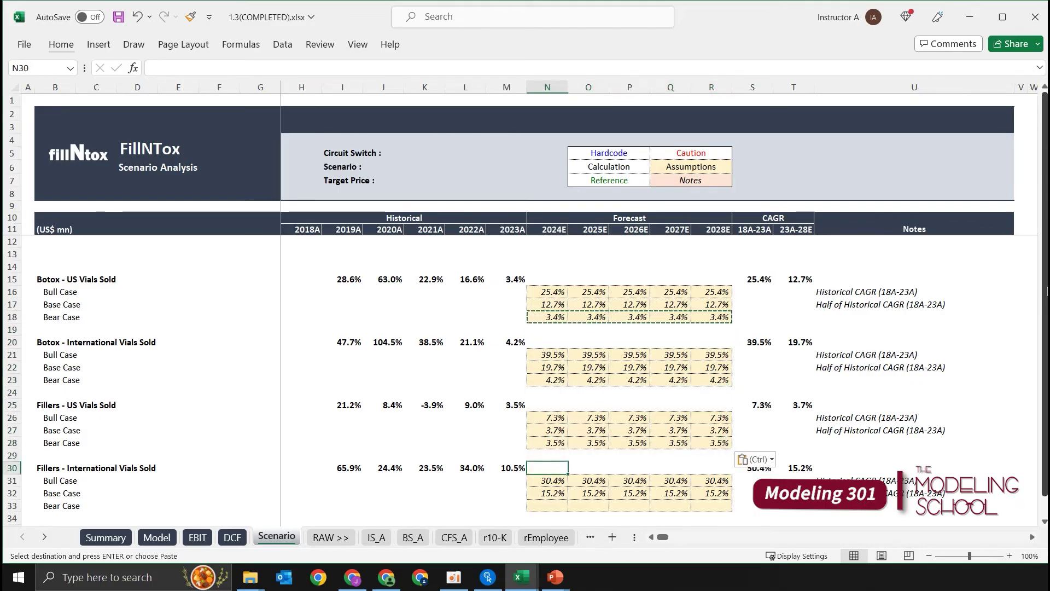
pyautogui.hotkey('ctrl', 'v')
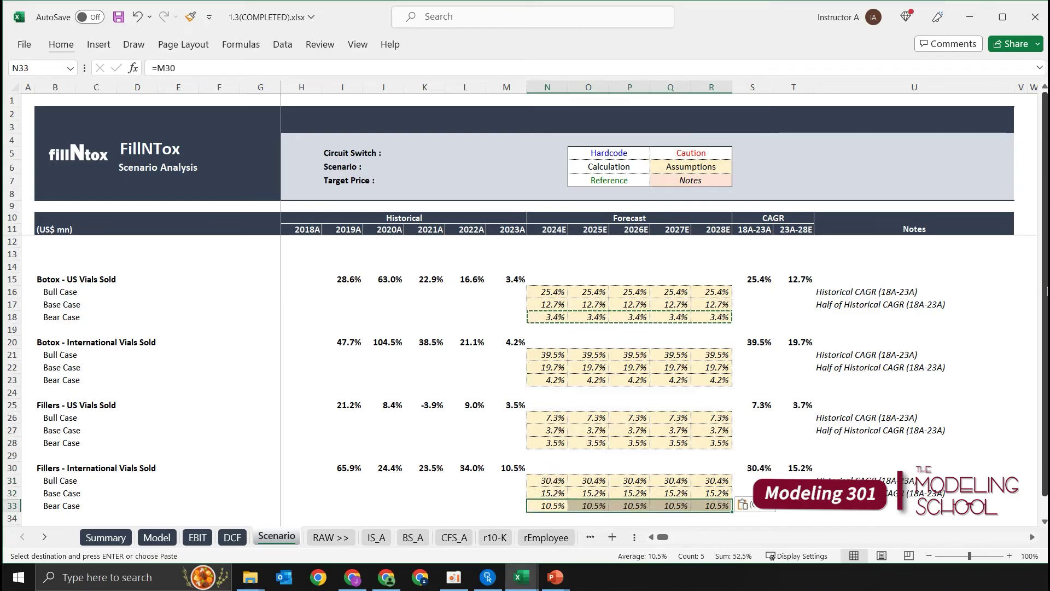
pyautogui.press('Escape')
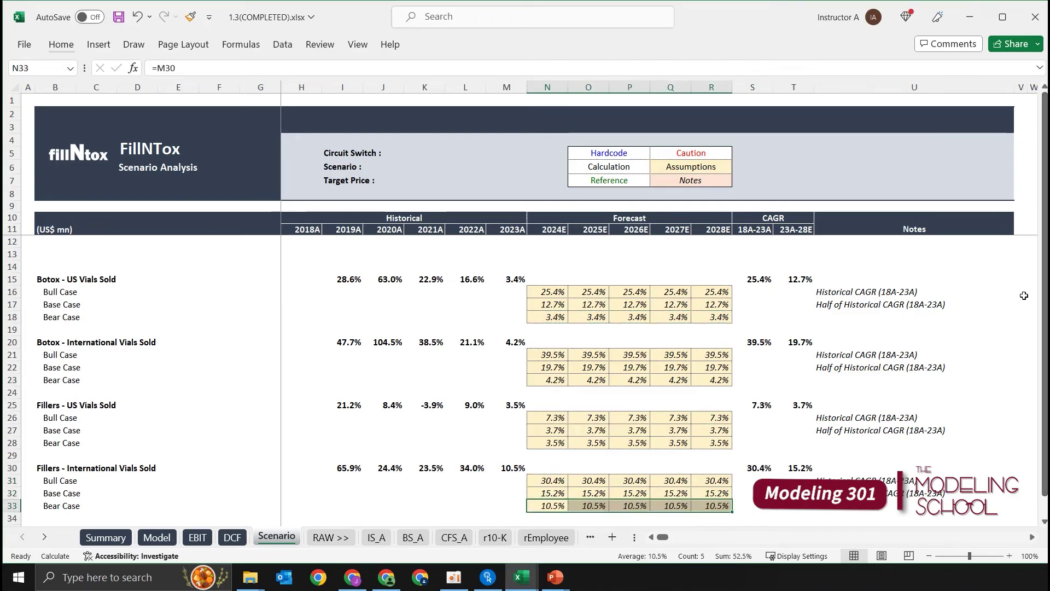
# Enter the italic note 'Latest Growth Rates (23A)' in U18 for Botox US Bear Case
pyautogui.click(878, 331)
pyautogui.click(868, 319)
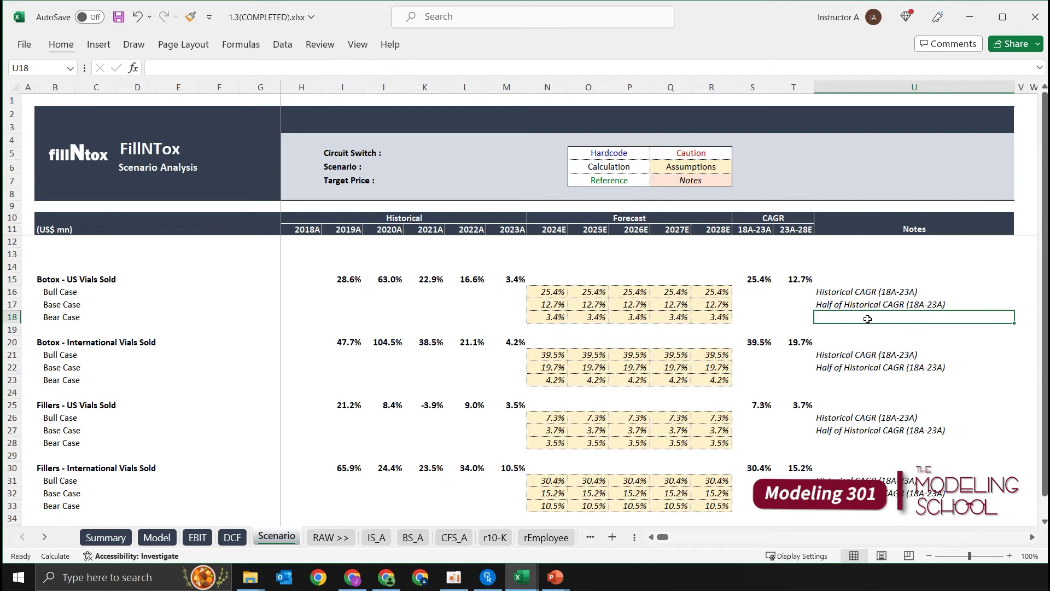
pyautogui.write('Late')
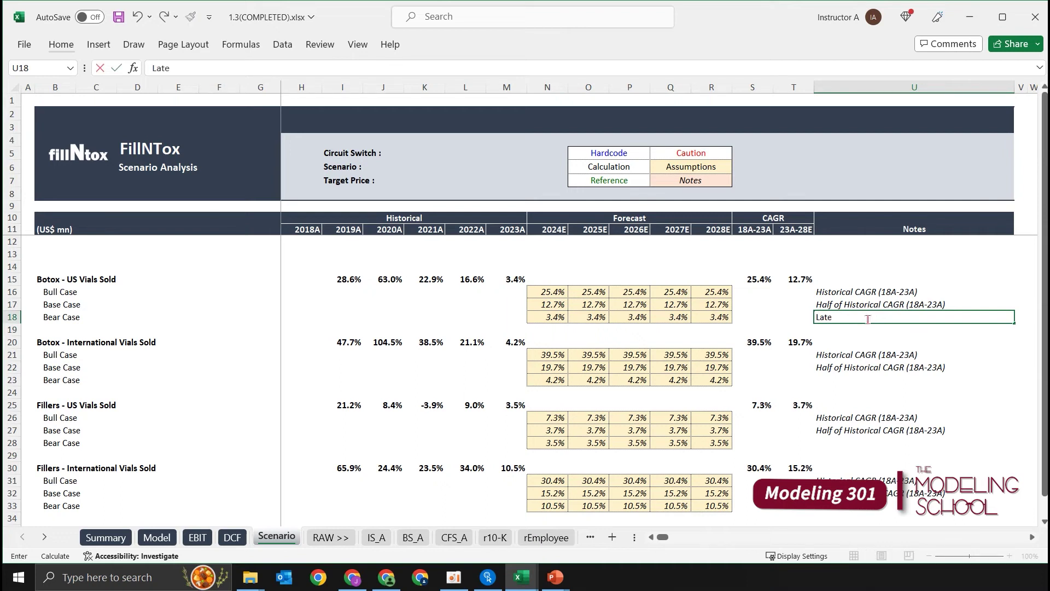
pyautogui.write('st')
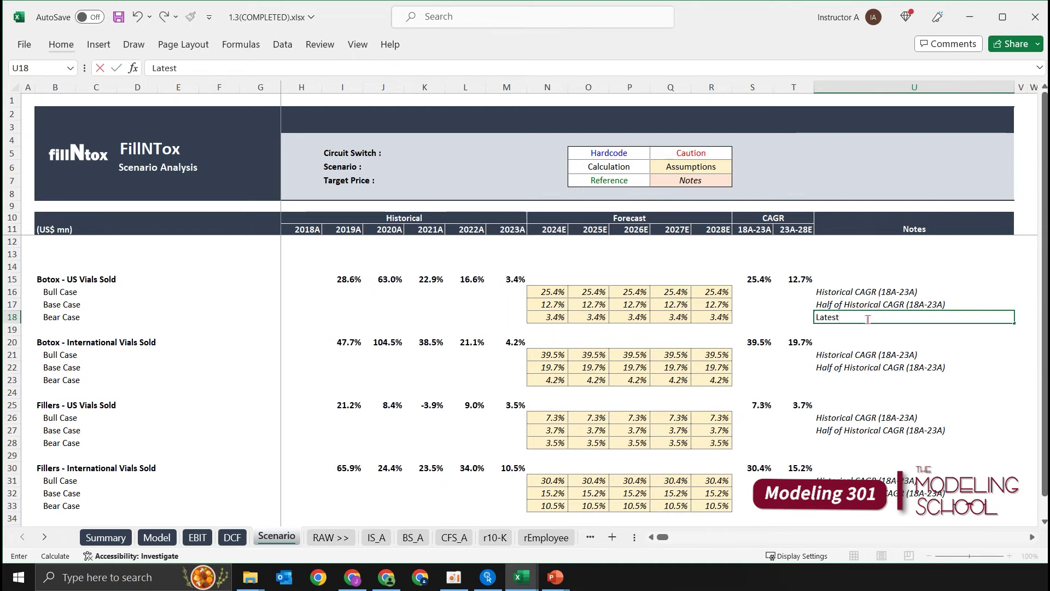
pyautogui.write(' Grow')
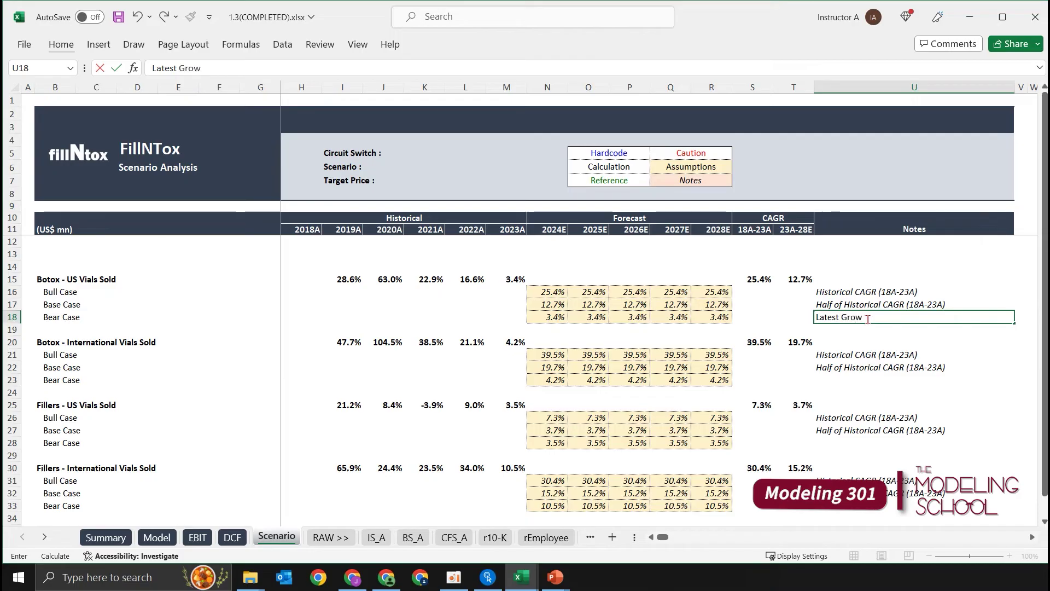
pyautogui.write('th Rates (')
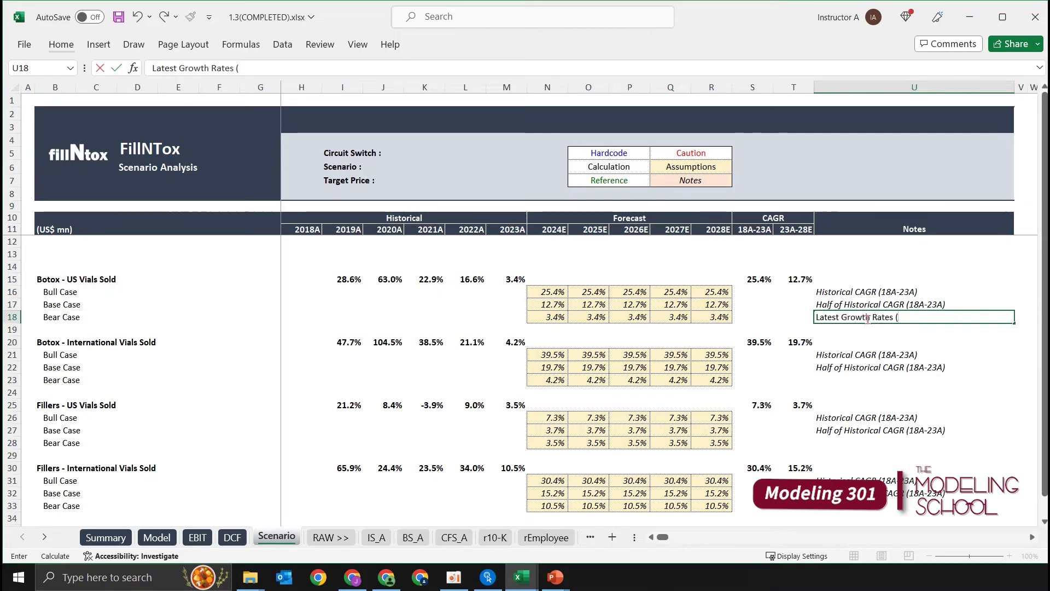
pyautogui.write('23A')
pyautogui.hotkey('ctrl', 'Return')
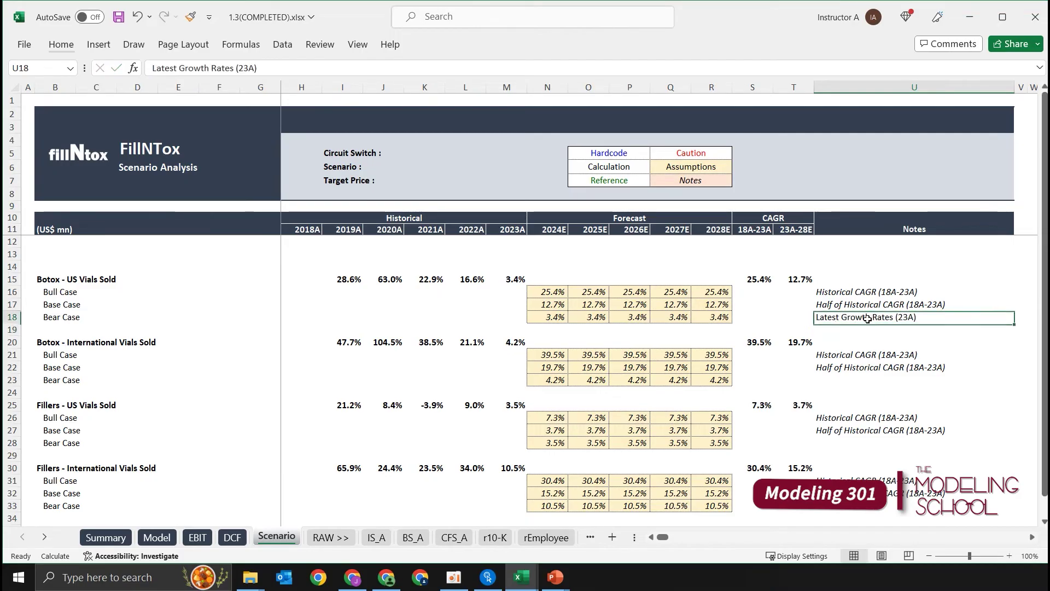
pyautogui.hotkey('ctrl', 'i')
pyautogui.hotkey('ctrl', 'c')
# Paste the Bear Case note into U23, U28 and U33
pyautogui.press('Down')
pyautogui.press('Down')
pyautogui.press('Down')
pyautogui.press('Down')
pyautogui.press('Down')
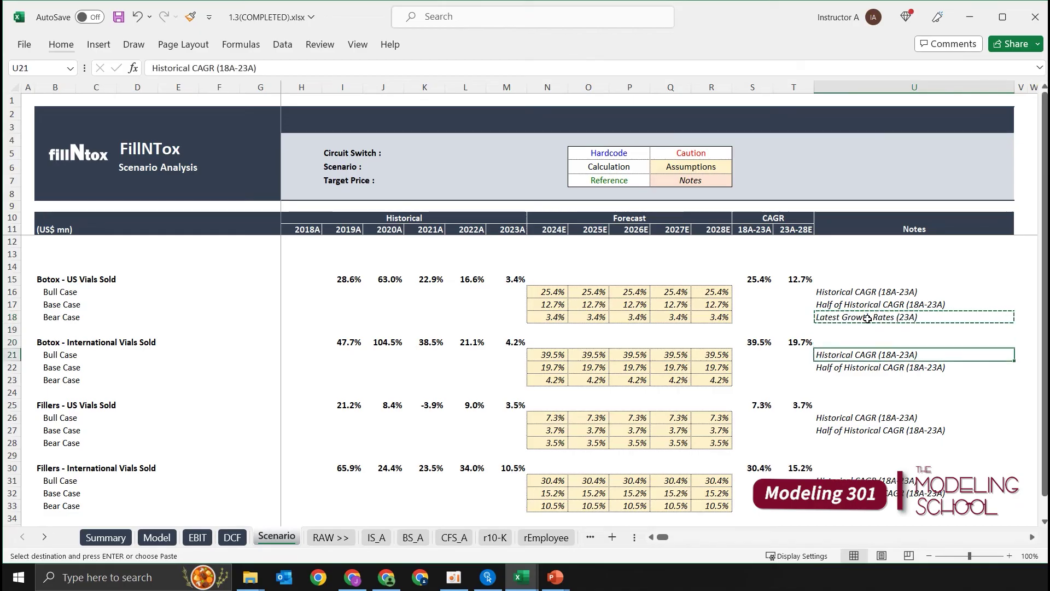
pyautogui.hotkey('ctrl', 'v')
pyautogui.press('Down')
pyautogui.press('Down')
pyautogui.press('Down')
pyautogui.press('Down')
pyautogui.press('Down')
pyautogui.hotkey('ctrl', 'v')
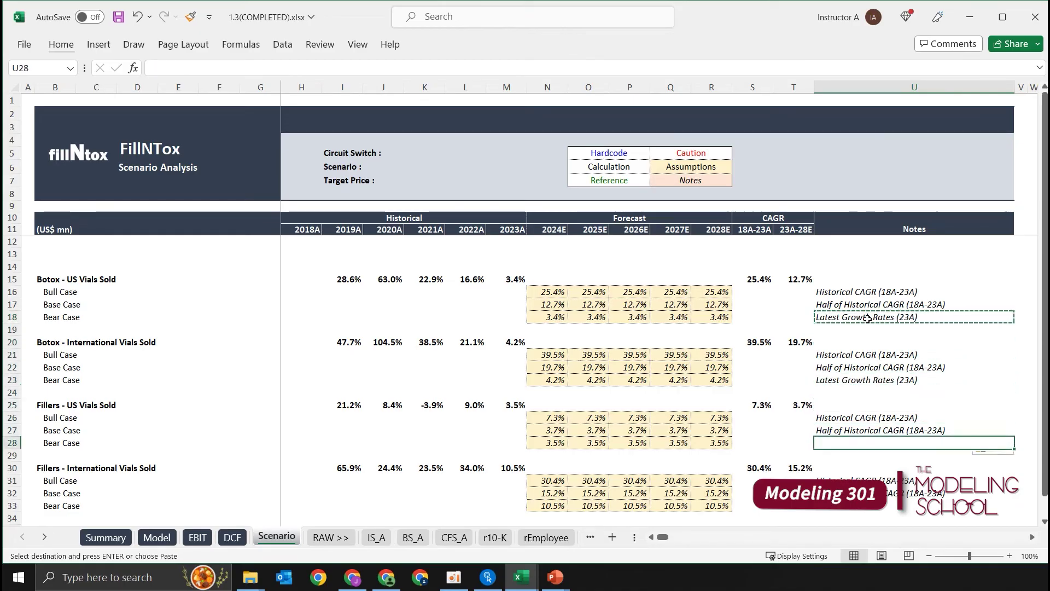
pyautogui.press('Down')
pyautogui.press('Down')
pyautogui.hotkey('ctrl', 'v')
pyautogui.press('Escape')
# Return to the Botox US forecast rates to review the Bull Case formula
pyautogui.click(845, 318)
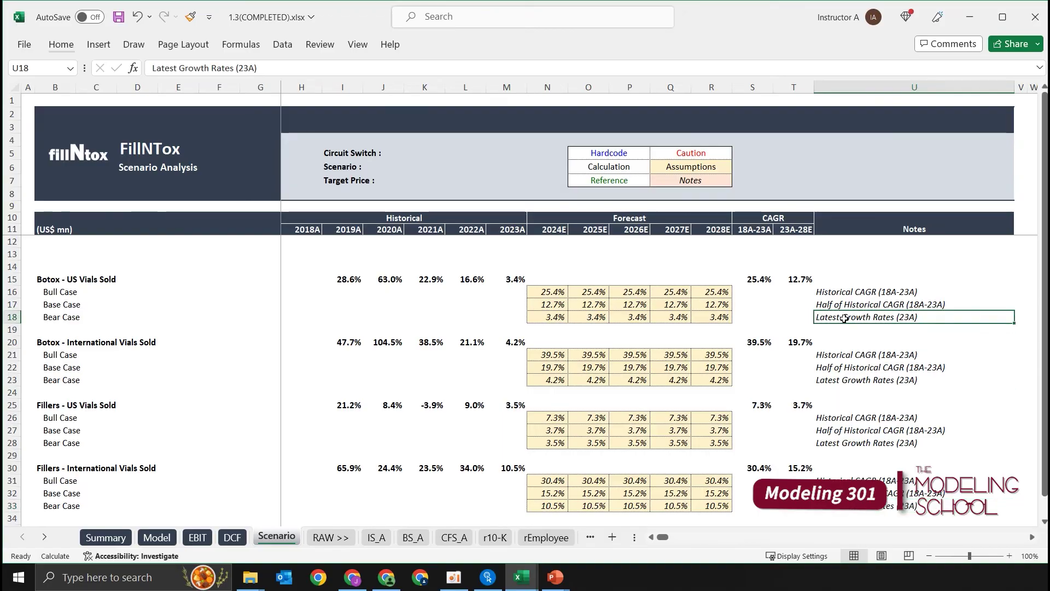
pyautogui.press('Left')
pyautogui.press('Left')
pyautogui.press('Left')
pyautogui.press('Up')
pyautogui.press('Up')
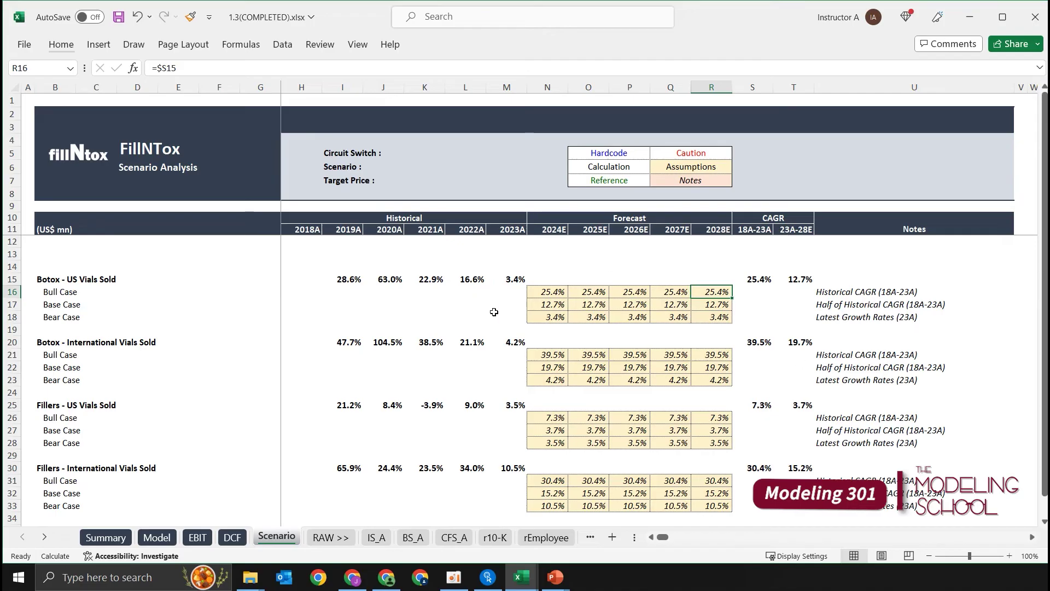
pyautogui.click(462, 306)
pyautogui.click(402, 295)
pyautogui.click(465, 304)
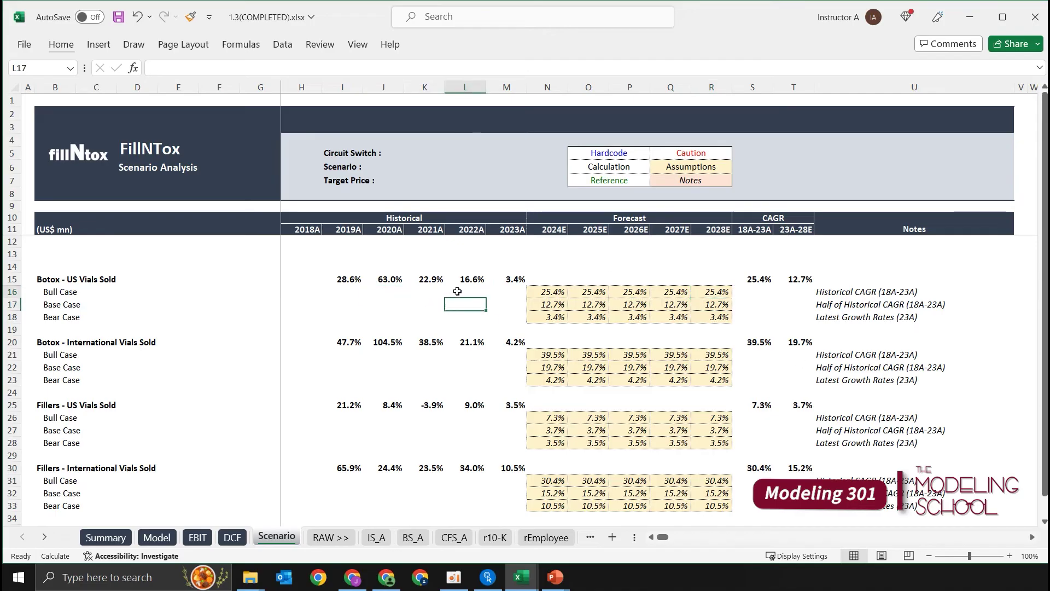
pyautogui.moveTo(457, 292); pyautogui.dragTo(465, 318)
pyautogui.moveTo(547, 292); pyautogui.dragTo(561, 317)
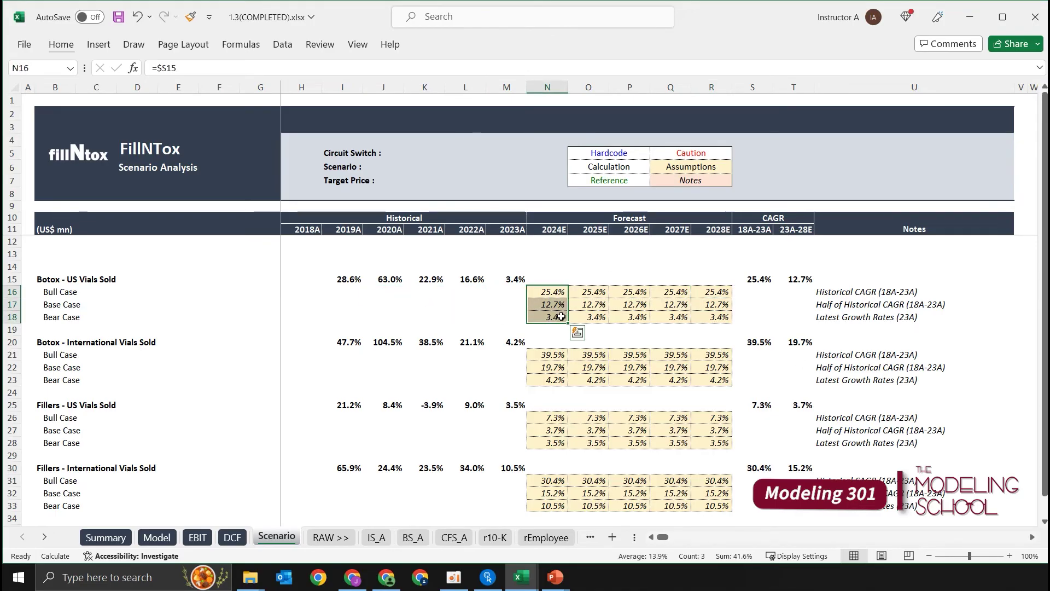
pyautogui.moveTo(506, 291); pyautogui.dragTo(506, 317)
pyautogui.moveTo(588, 291); pyautogui.dragTo(589, 304)
pyautogui.click(629, 292)
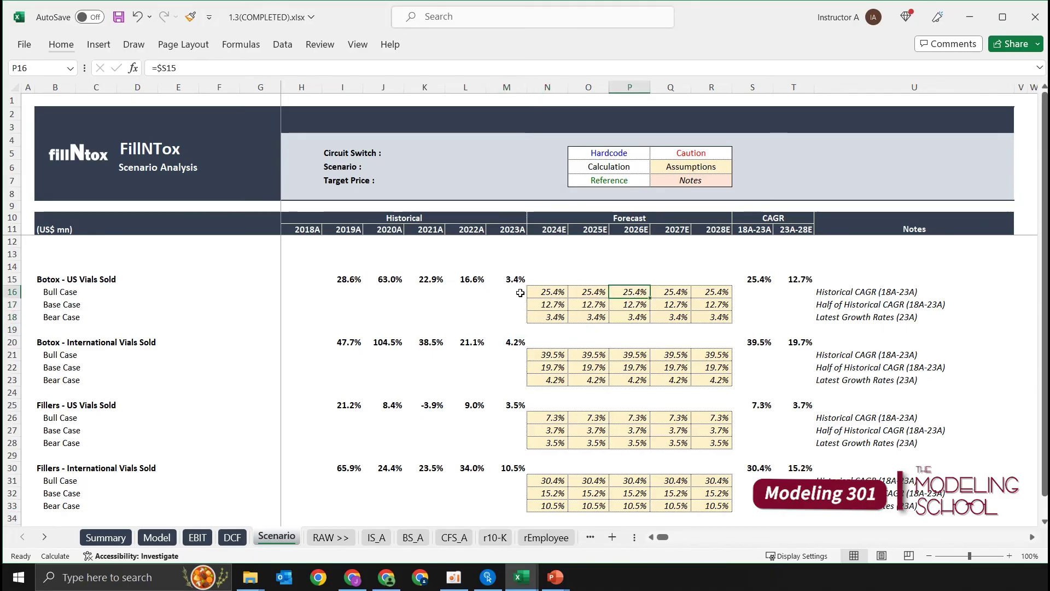
pyautogui.moveTo(520, 293); pyautogui.dragTo(520, 317)
pyautogui.click(416, 317)
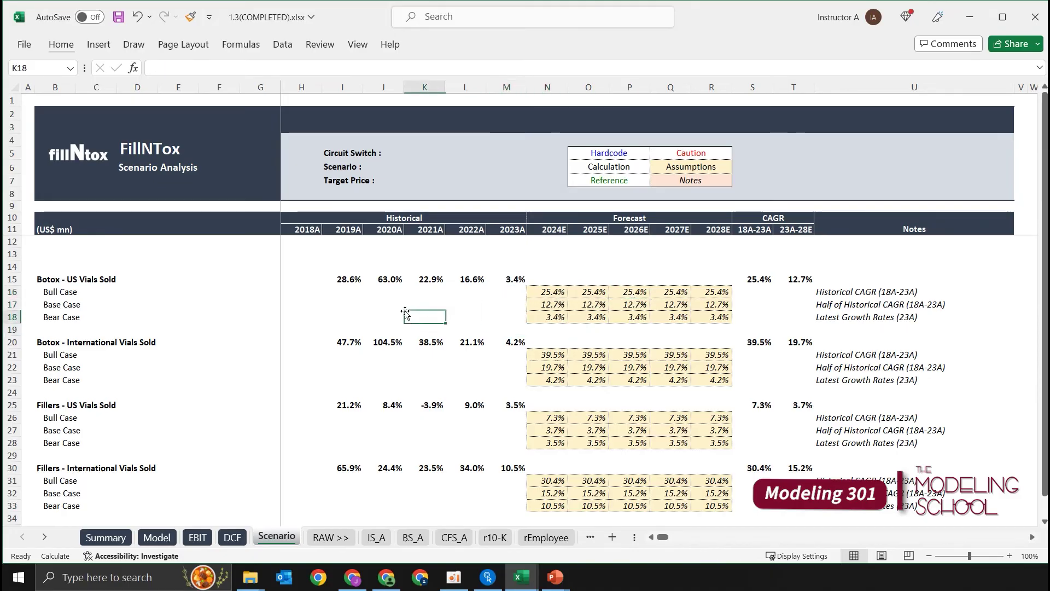
pyautogui.click(482, 302)
pyautogui.moveTo(516, 292); pyautogui.dragTo(516, 317)
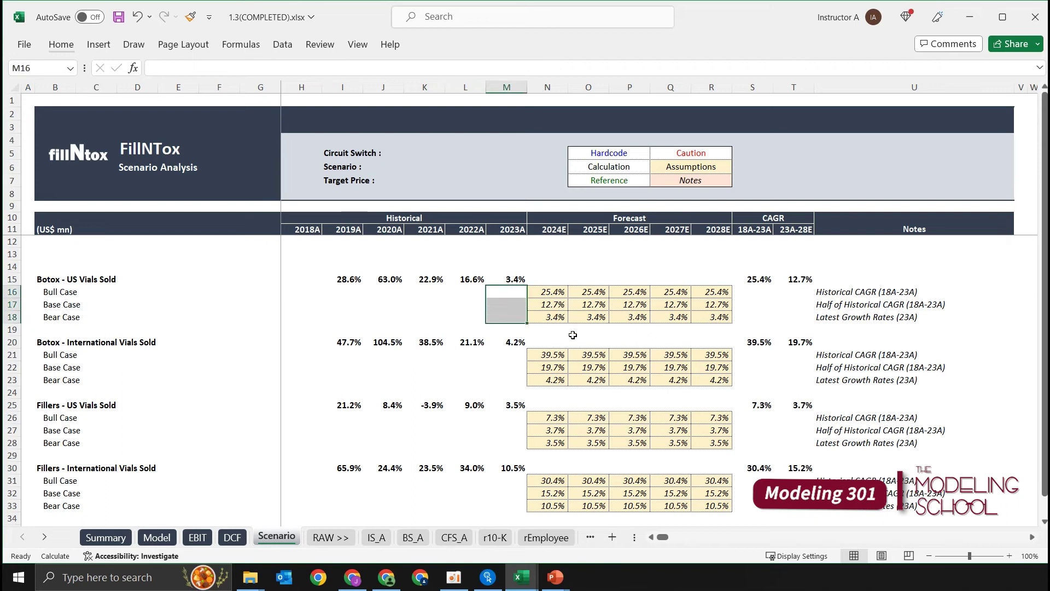
pyautogui.click(589, 342)
pyautogui.click(852, 327)
pyautogui.click(851, 291)
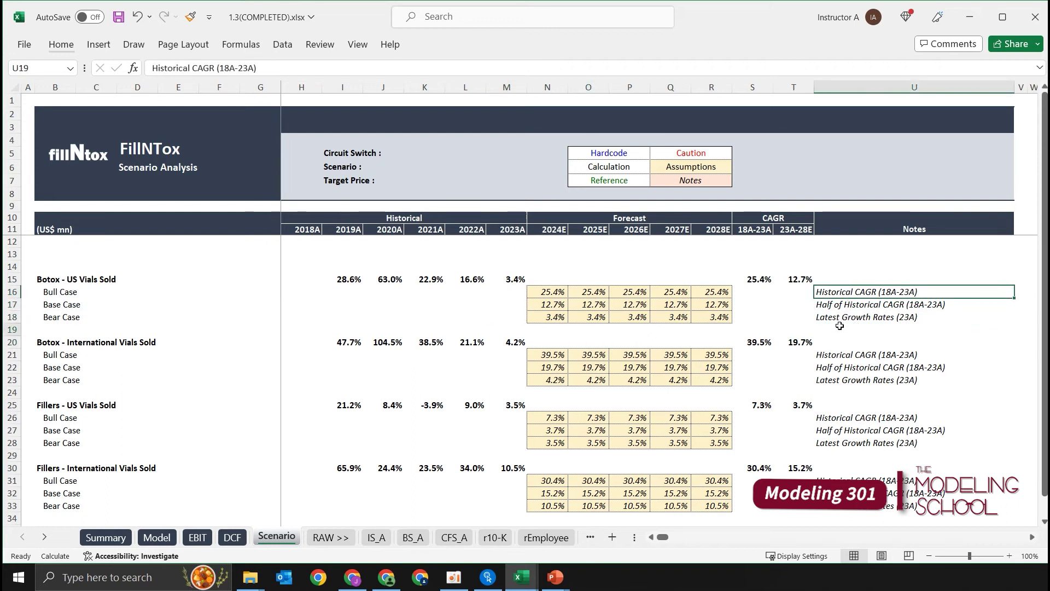
pyautogui.click(832, 304)
pyautogui.click(766, 303)
pyautogui.moveTo(714, 291); pyautogui.dragTo(714, 317)
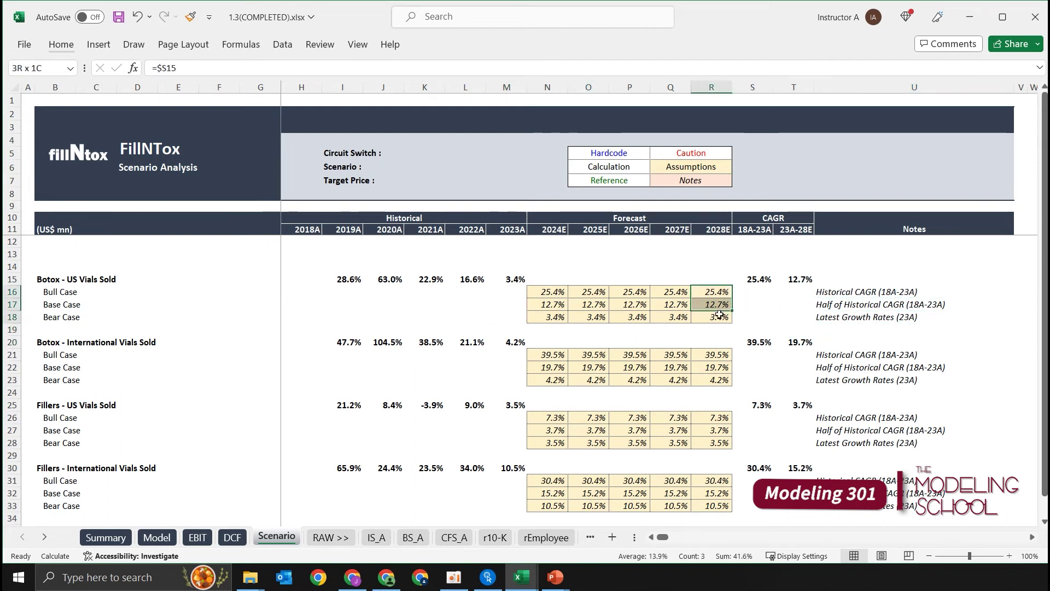
pyautogui.moveTo(853, 291); pyautogui.dragTo(860, 374)
pyautogui.click(864, 417)
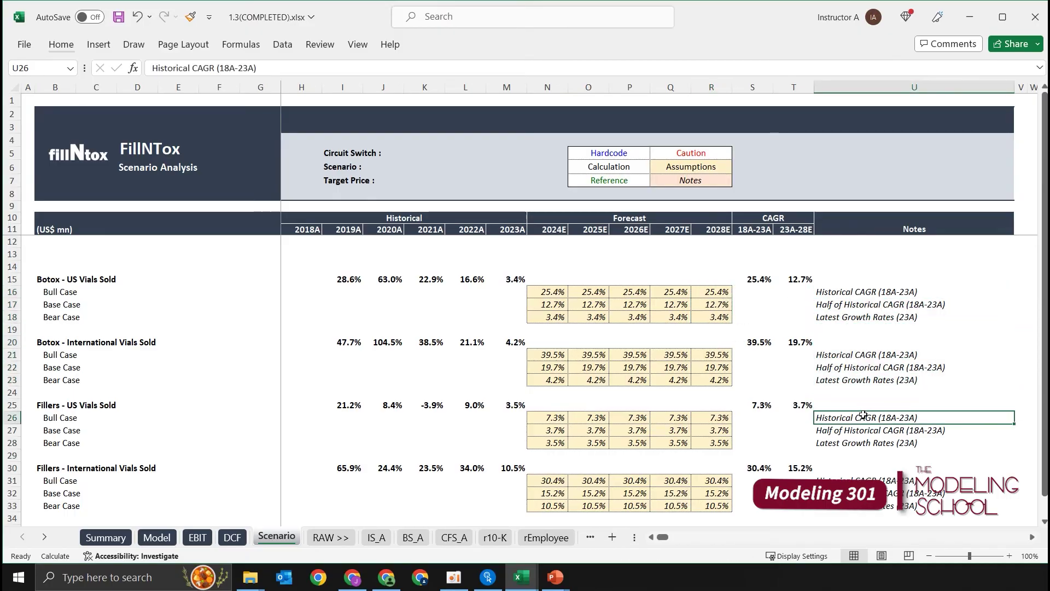
pyautogui.click(866, 454)
pyautogui.click(864, 481)
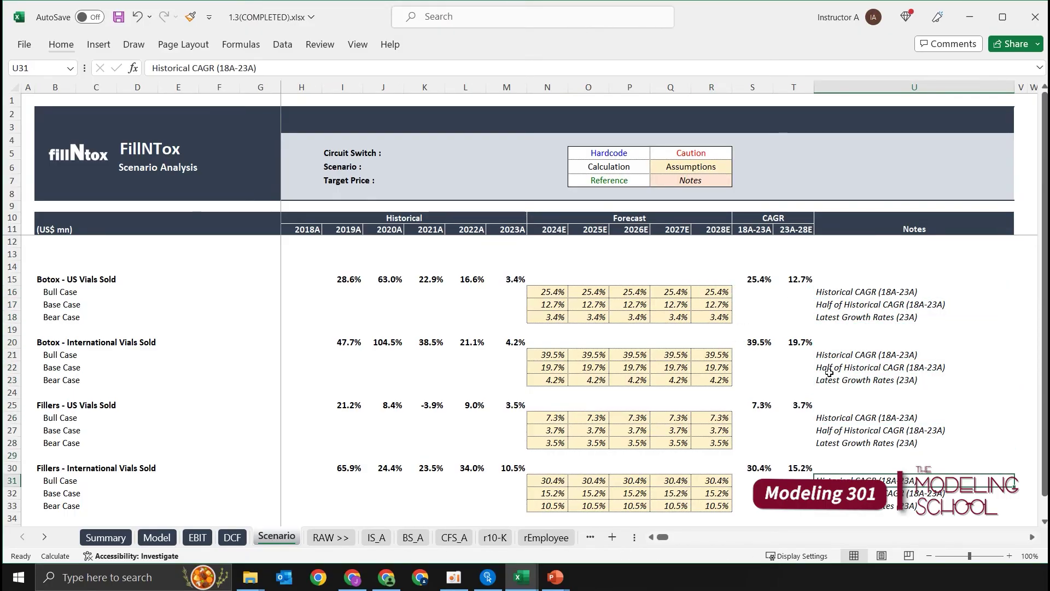
pyautogui.click(739, 320)
pyautogui.click(600, 303)
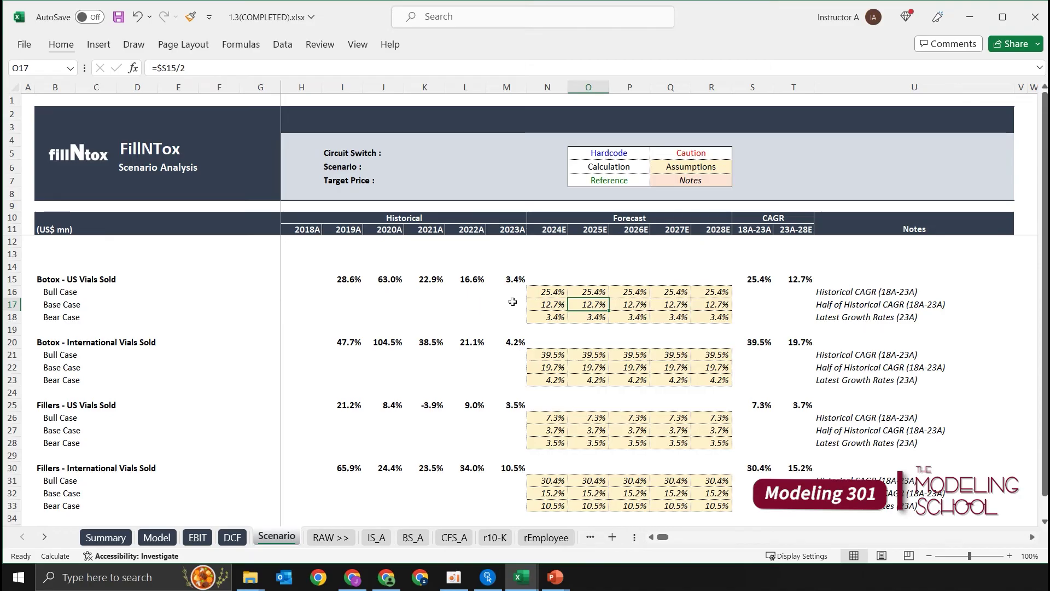
pyautogui.moveTo(508, 291); pyautogui.dragTo(507, 317)
pyautogui.click(629, 367)
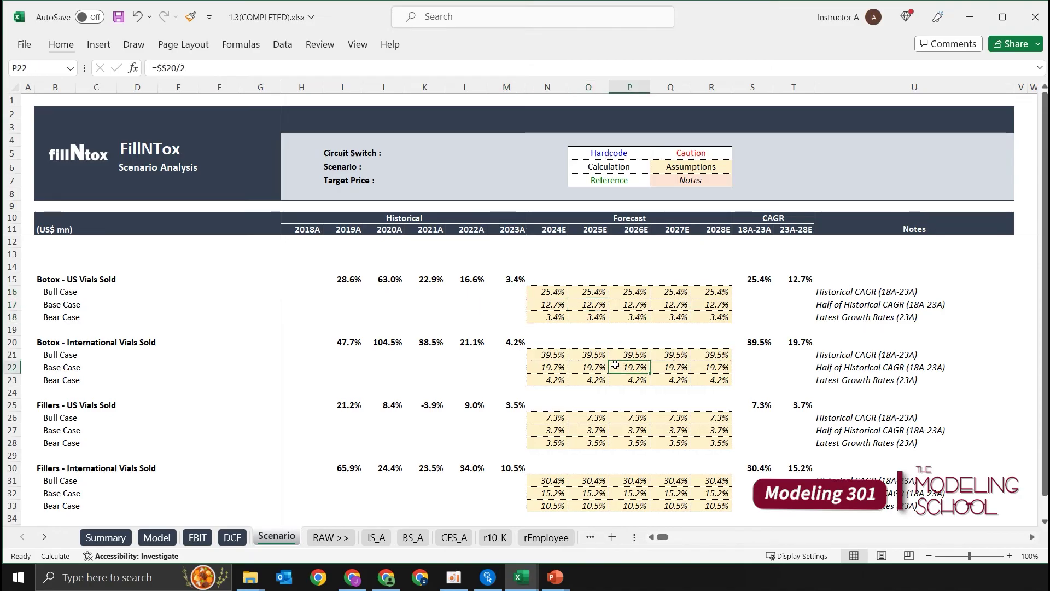
pyautogui.click(761, 364)
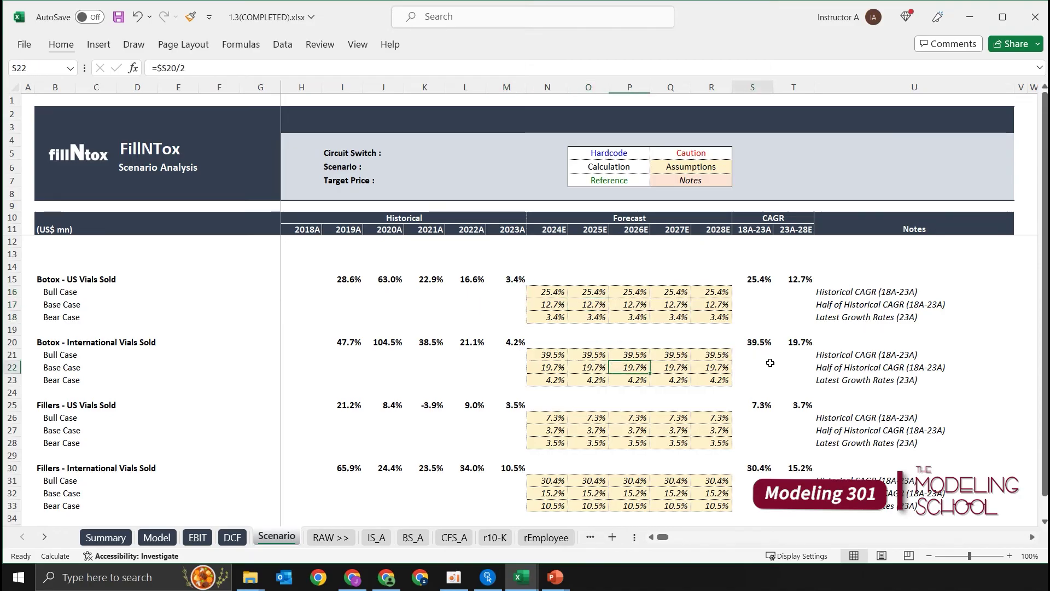
pyautogui.click(798, 365)
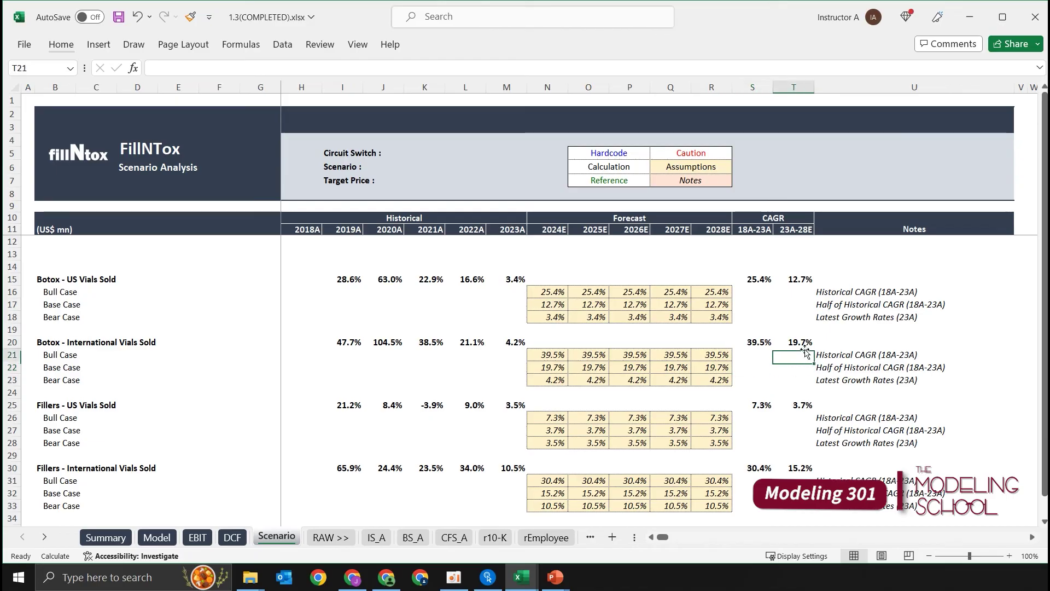
pyautogui.click(767, 369)
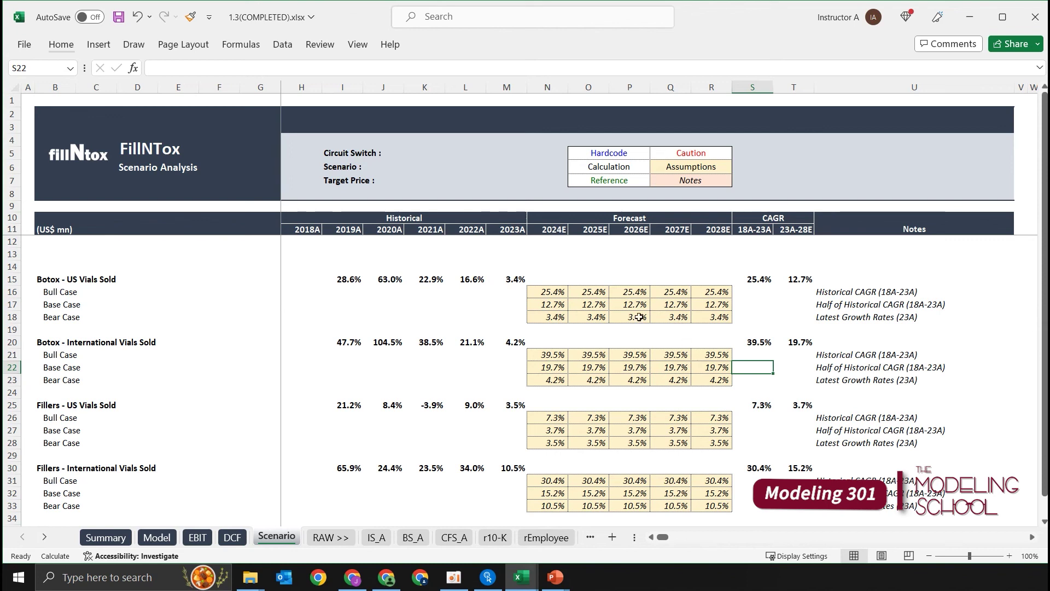
pyautogui.moveTo(550, 292); pyautogui.dragTo(550, 342)
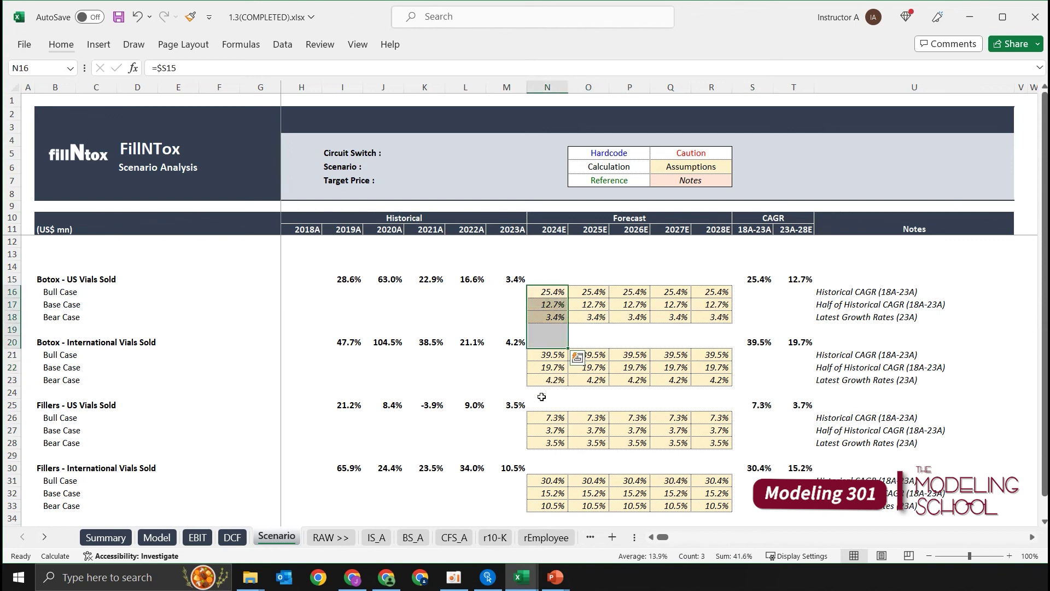
pyautogui.click(539, 367)
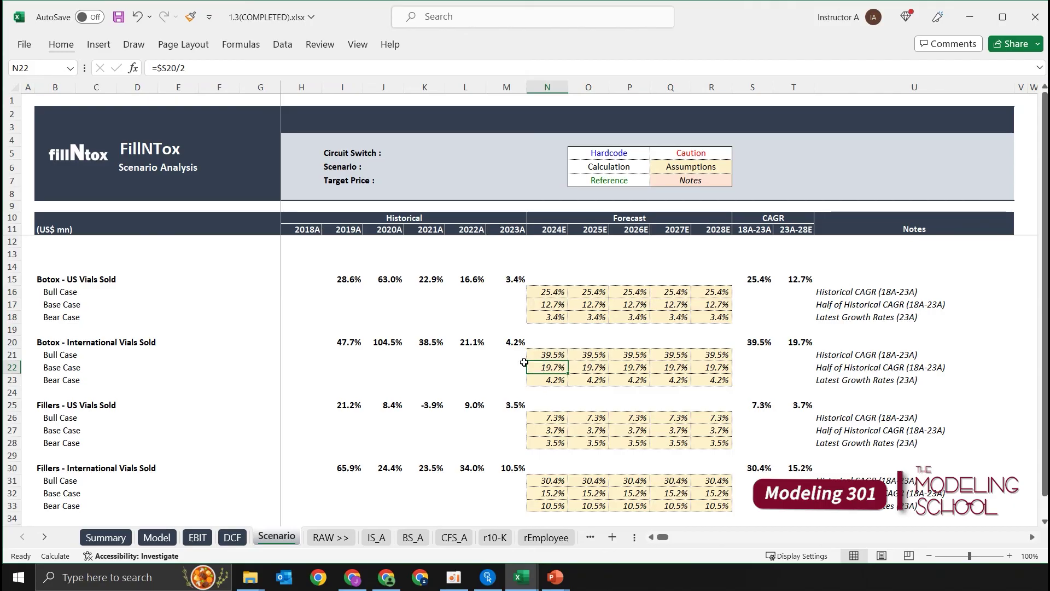
pyautogui.moveTo(552, 296); pyautogui.dragTo(711, 317)
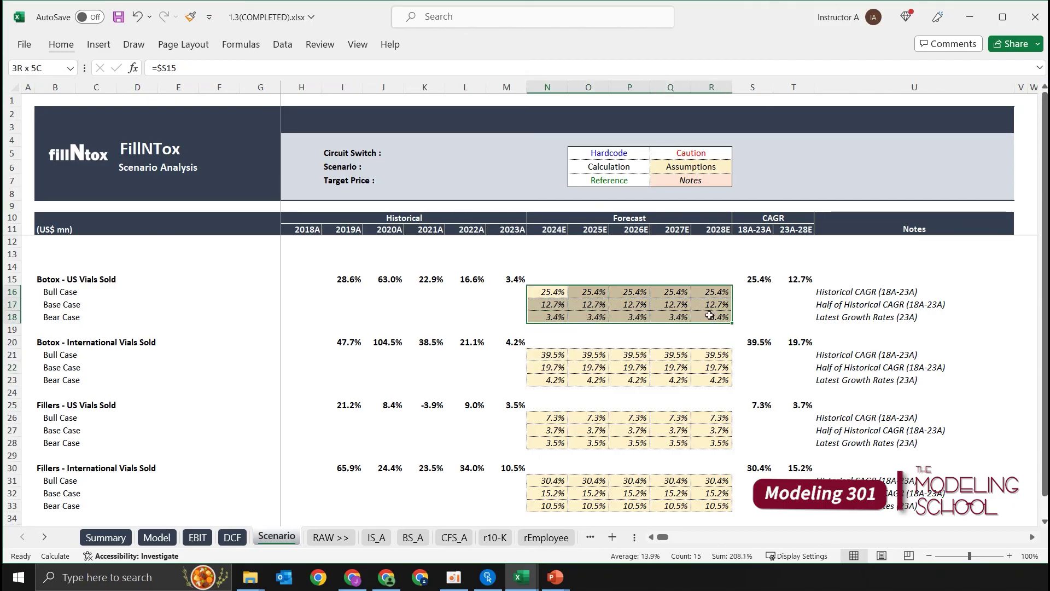
pyautogui.click(629, 355)
pyautogui.click(566, 332)
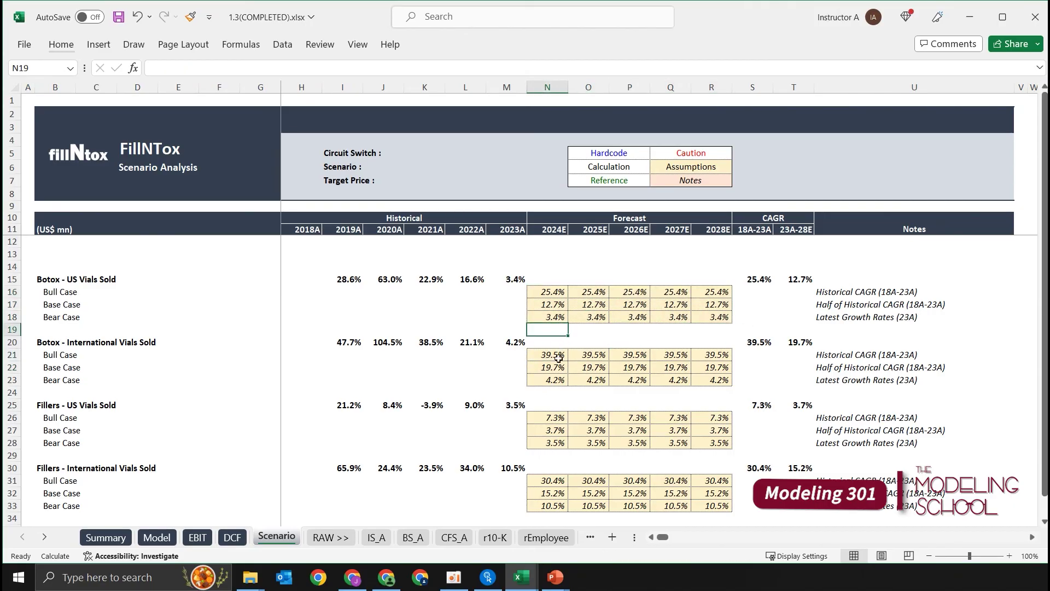
pyautogui.click(552, 356)
pyautogui.click(645, 421)
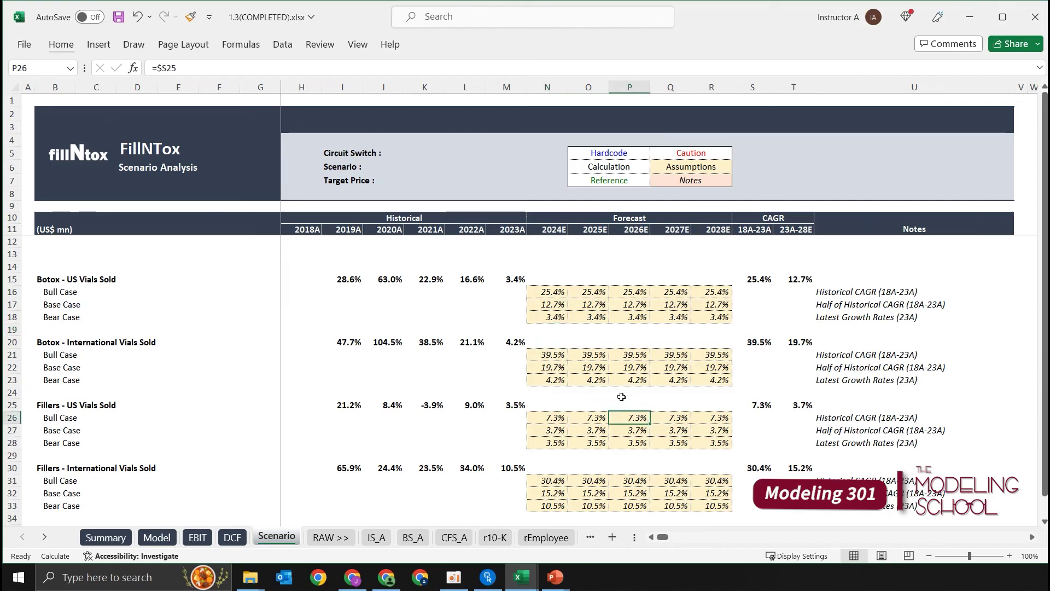
pyautogui.click(886, 404)
pyautogui.click(870, 291)
pyautogui.moveTo(870, 292); pyautogui.dragTo(876, 442)
pyautogui.click(715, 393)
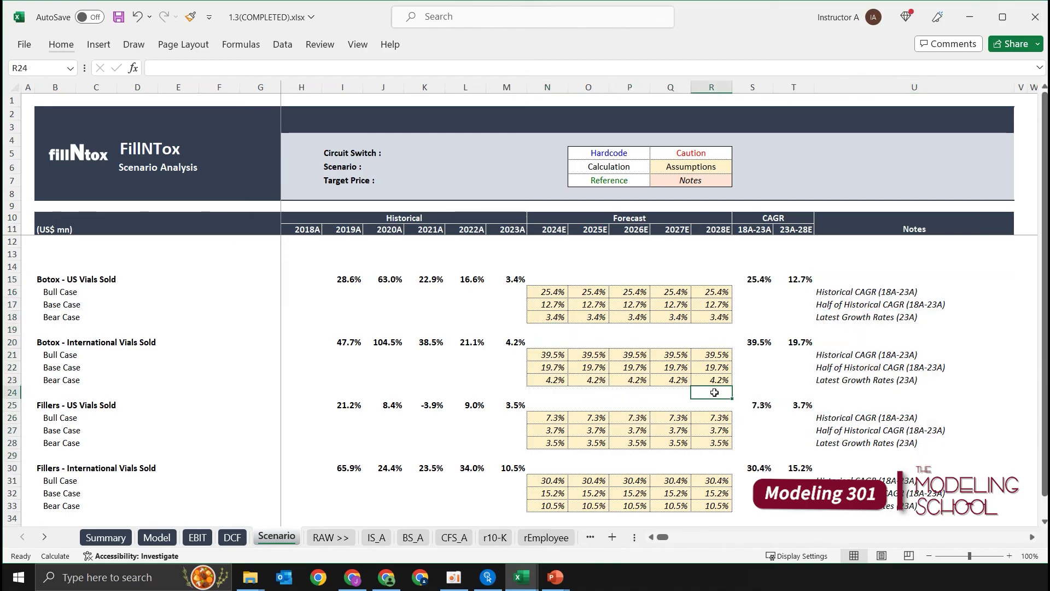
pyautogui.click(547, 392)
pyautogui.click(465, 392)
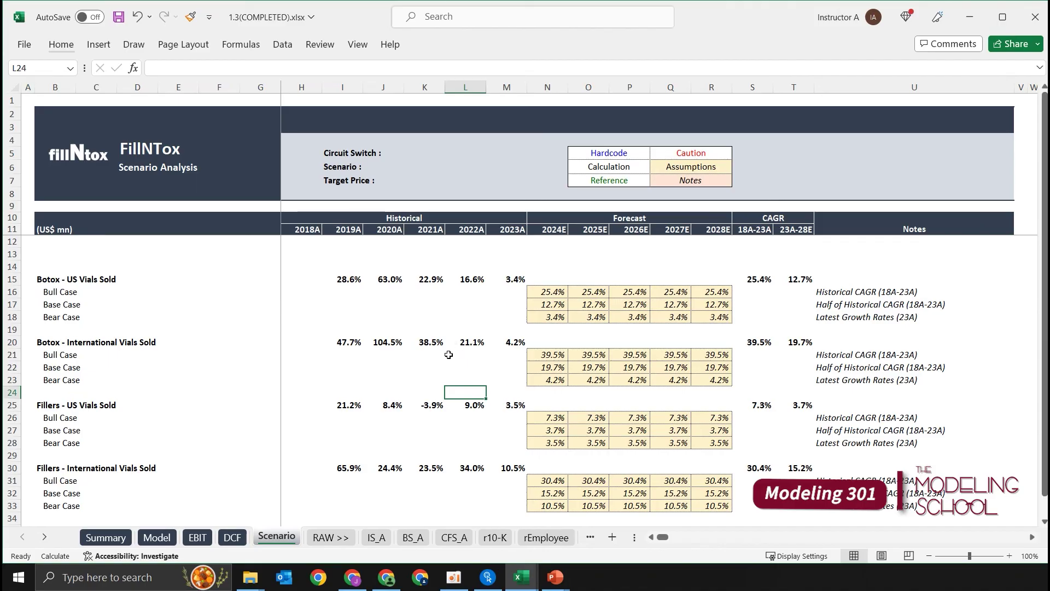
pyautogui.click(435, 367)
pyautogui.moveTo(435, 367); pyautogui.dragTo(435, 356)
pyautogui.hotkey('ctrl', 'Right')
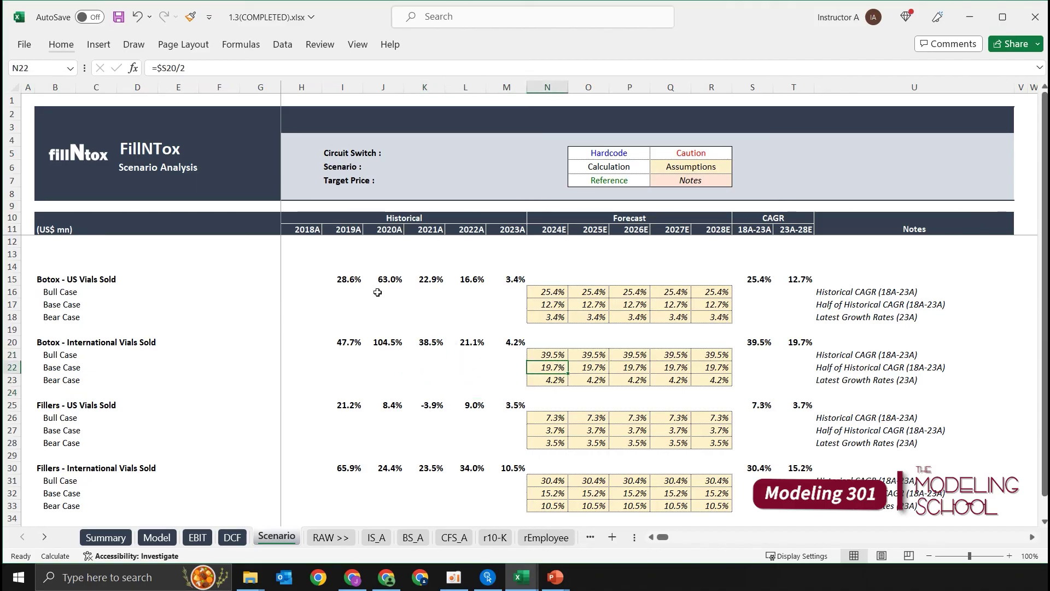
pyautogui.click(432, 316)
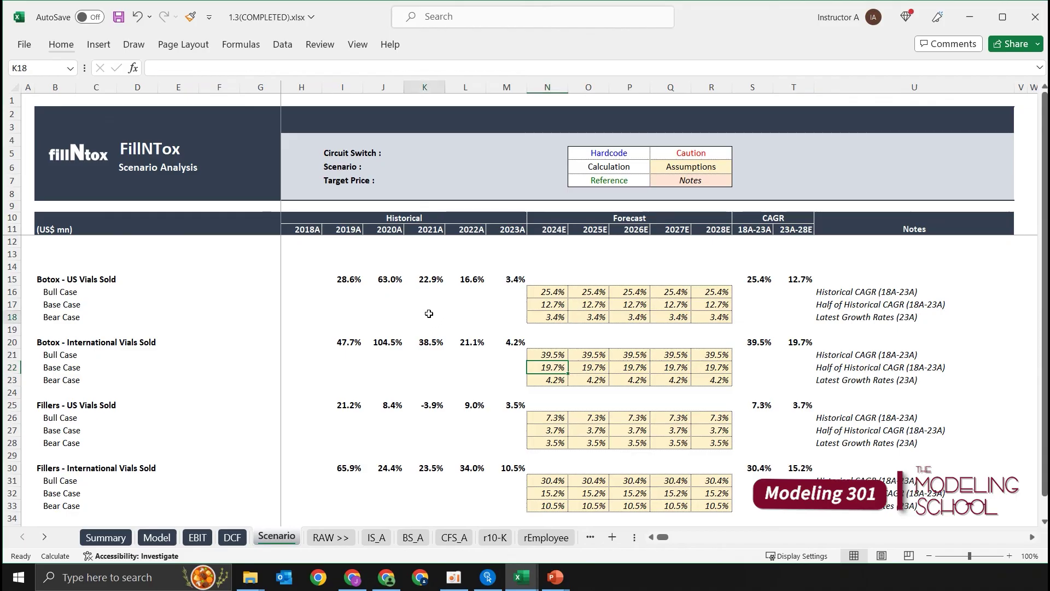